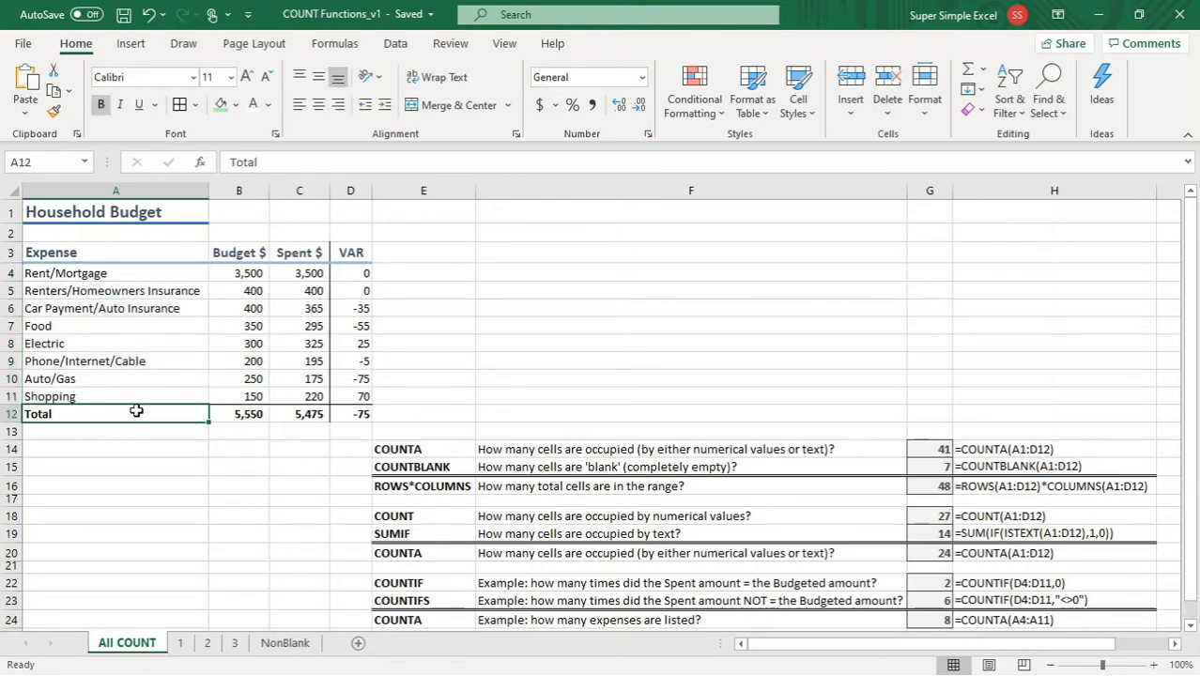
left_click(233, 215)
left_click_drag(234, 214, 234, 230)
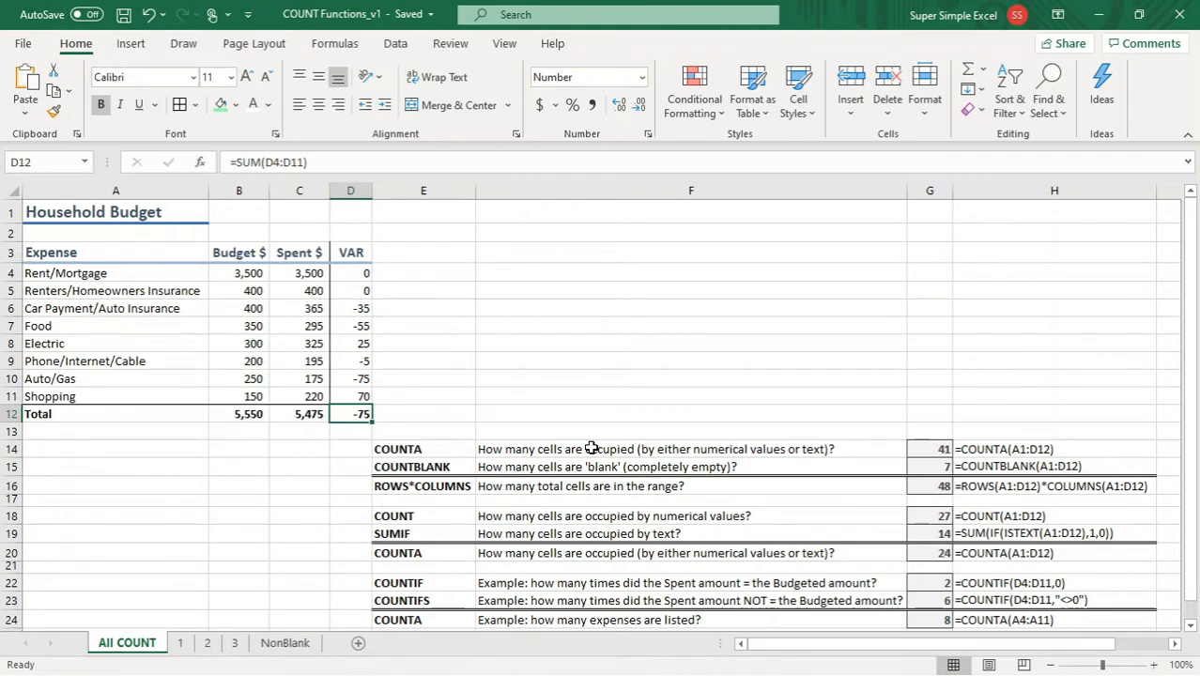
left_click(590, 449)
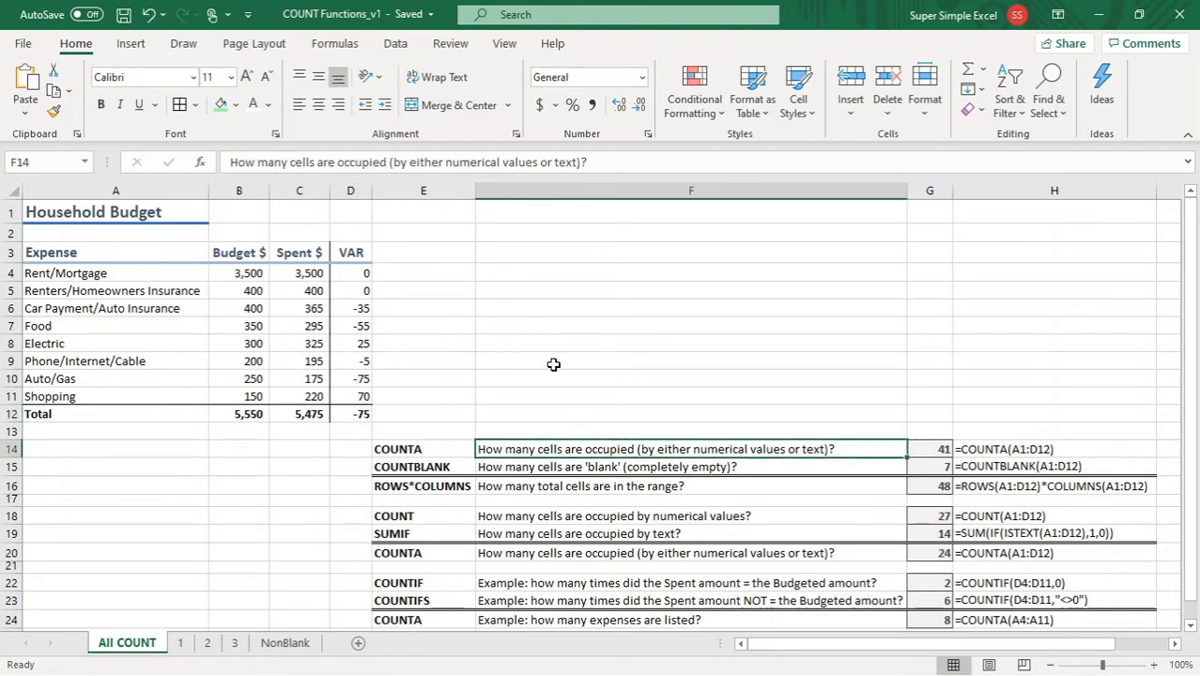
Step: Clear the existing COUNTA formula from cell G14 on the All COUNT sheet
left_click(929, 448)
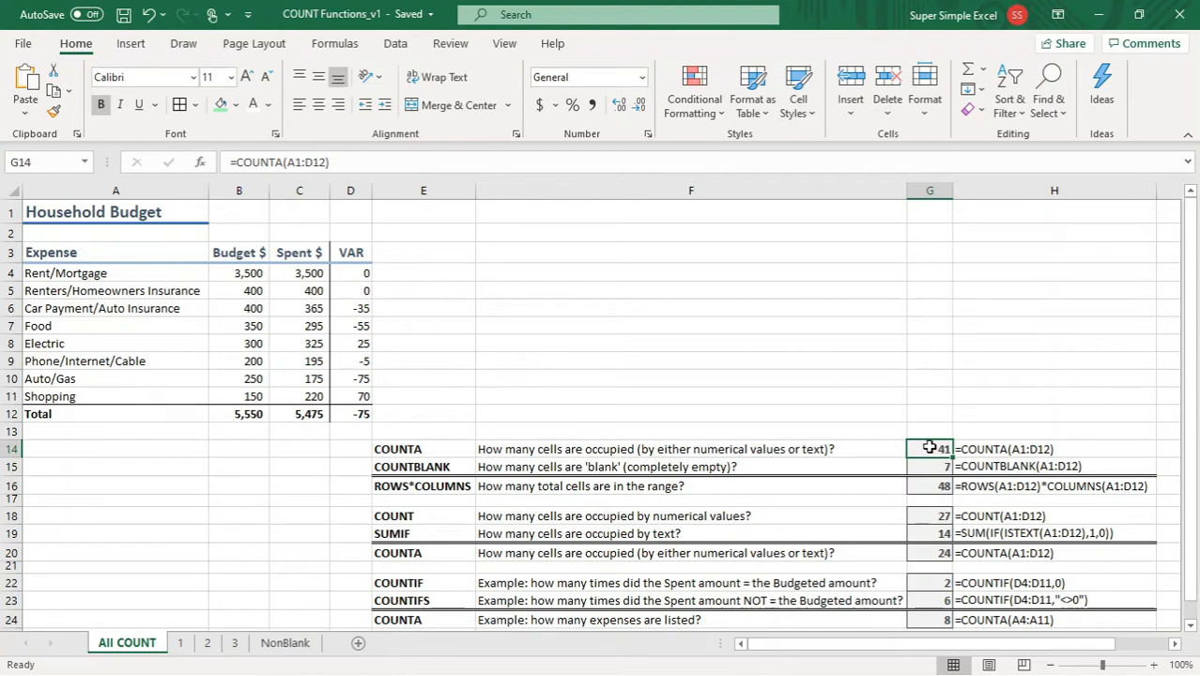
left_click(930, 410)
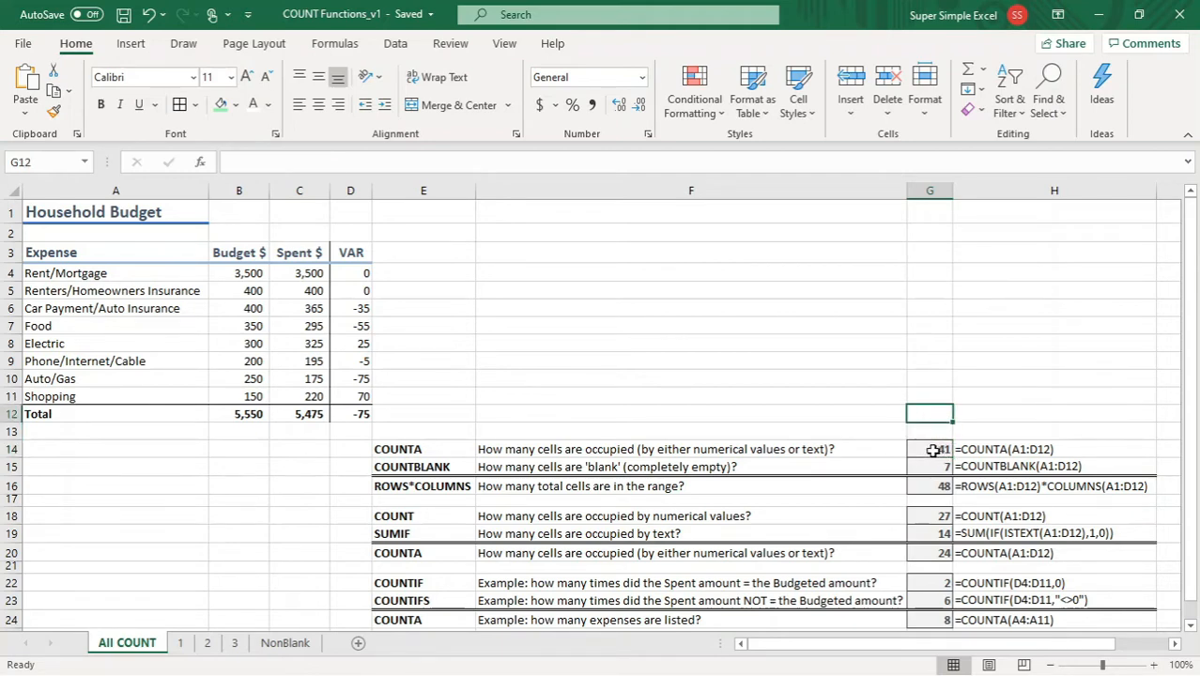
left_click(932, 450)
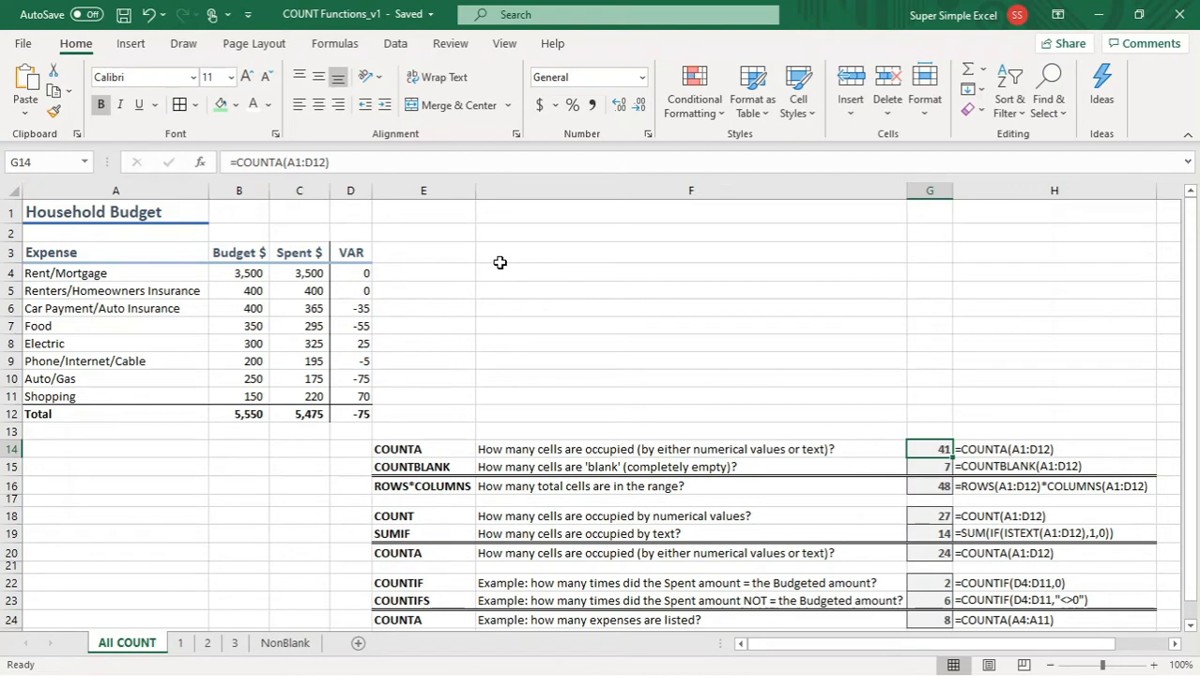
key("Delete")
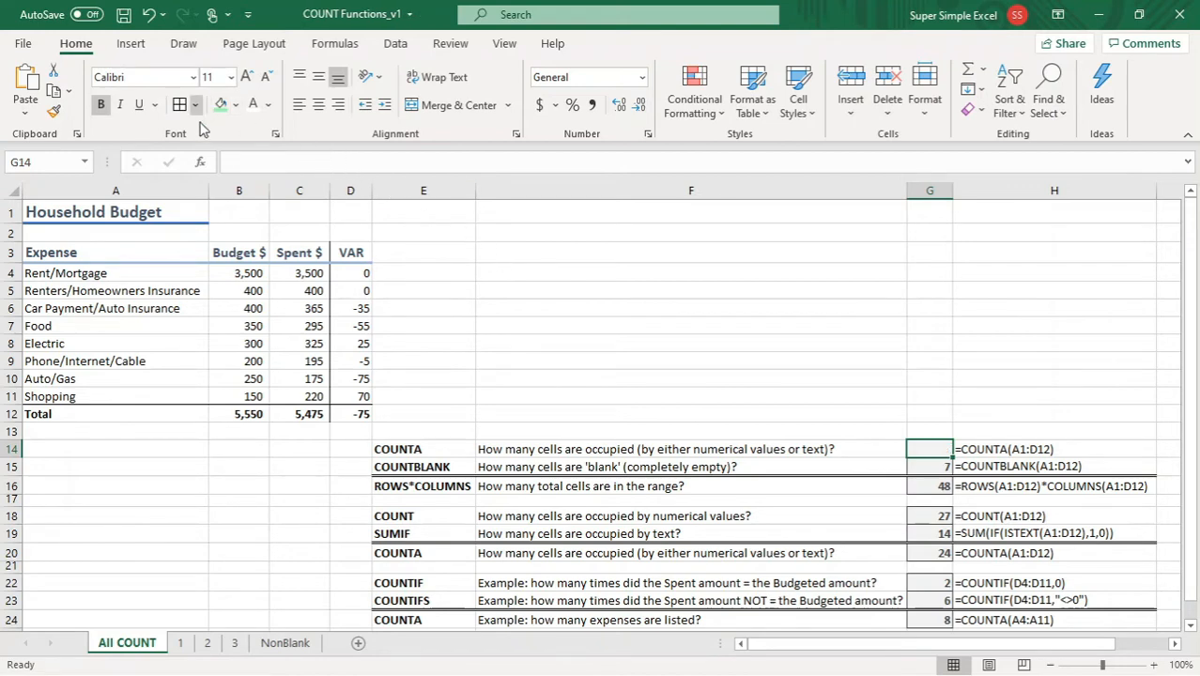
Step: Enter =COUNTA(A1:D12) in G14 to count the occupied cells of the household budget range
left_click(244, 161)
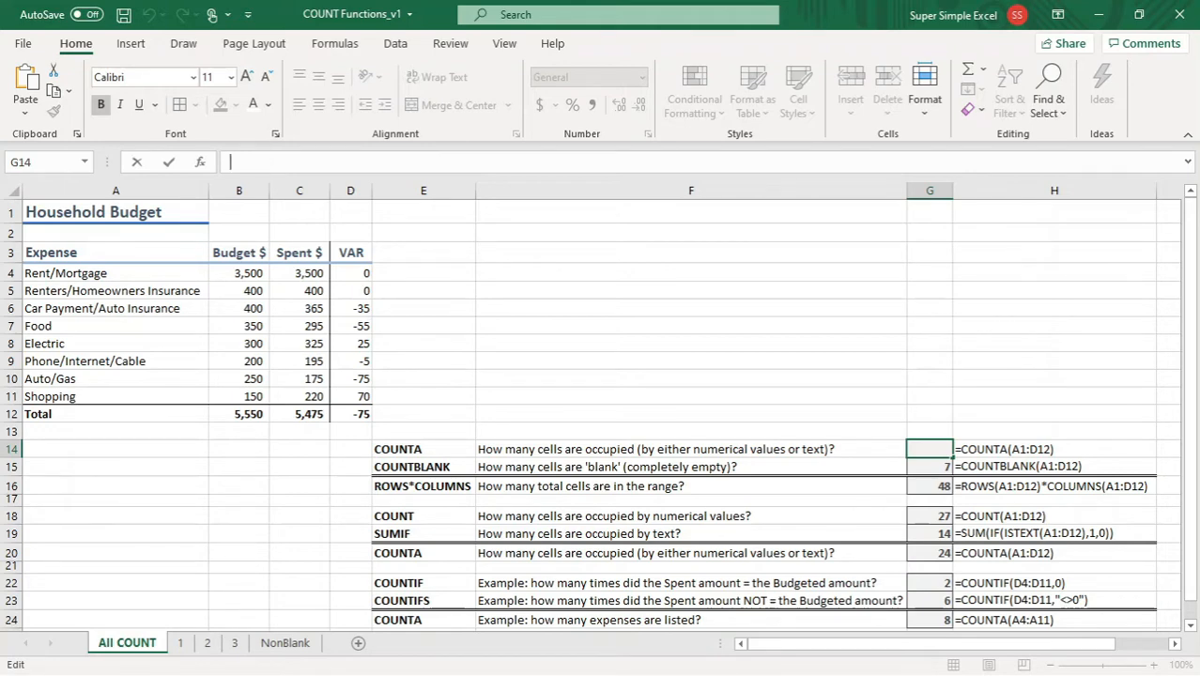
left_click(278, 158)
type("=")
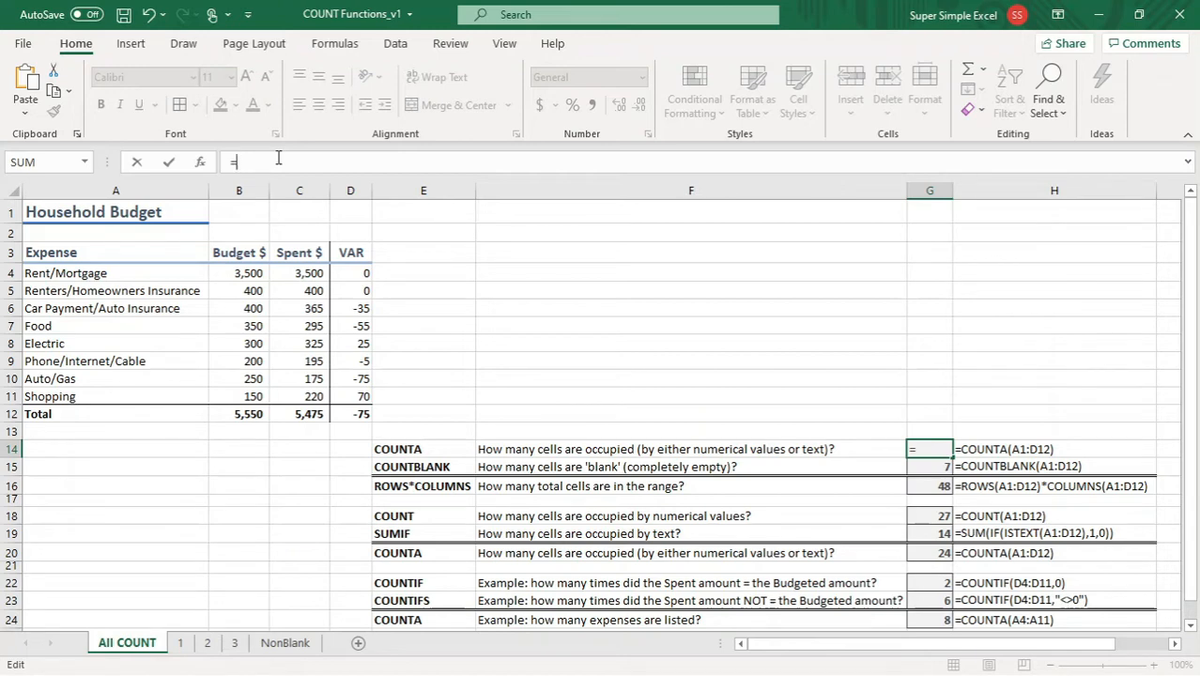
type("c")
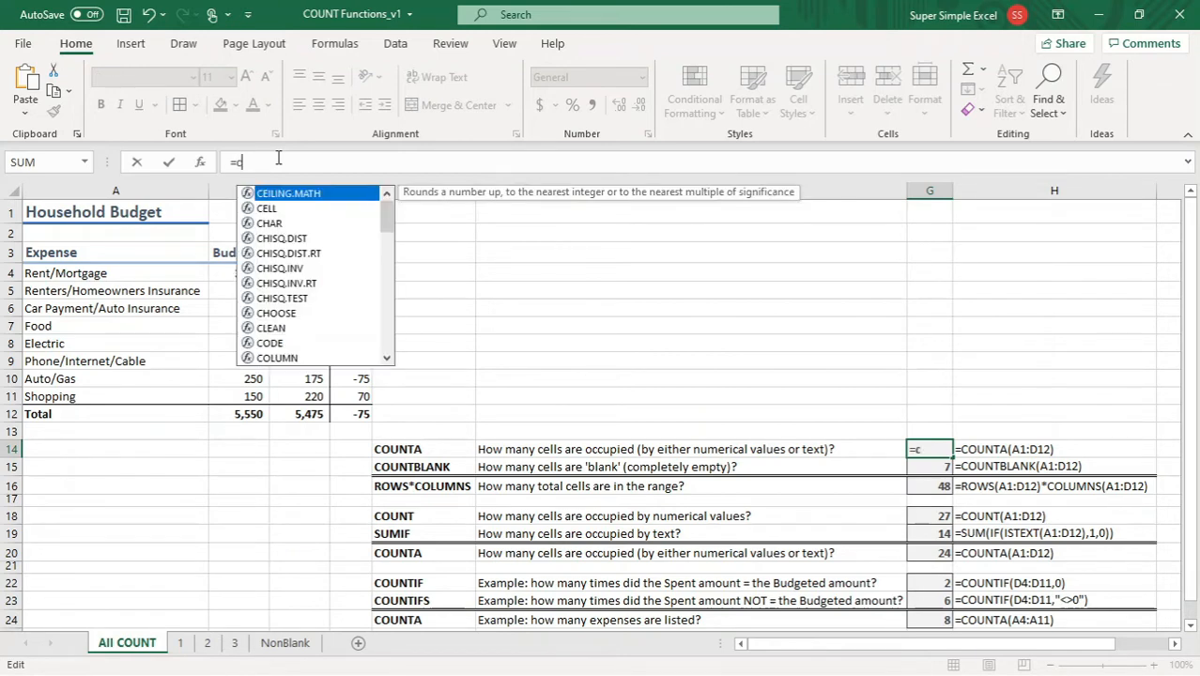
type("ount")
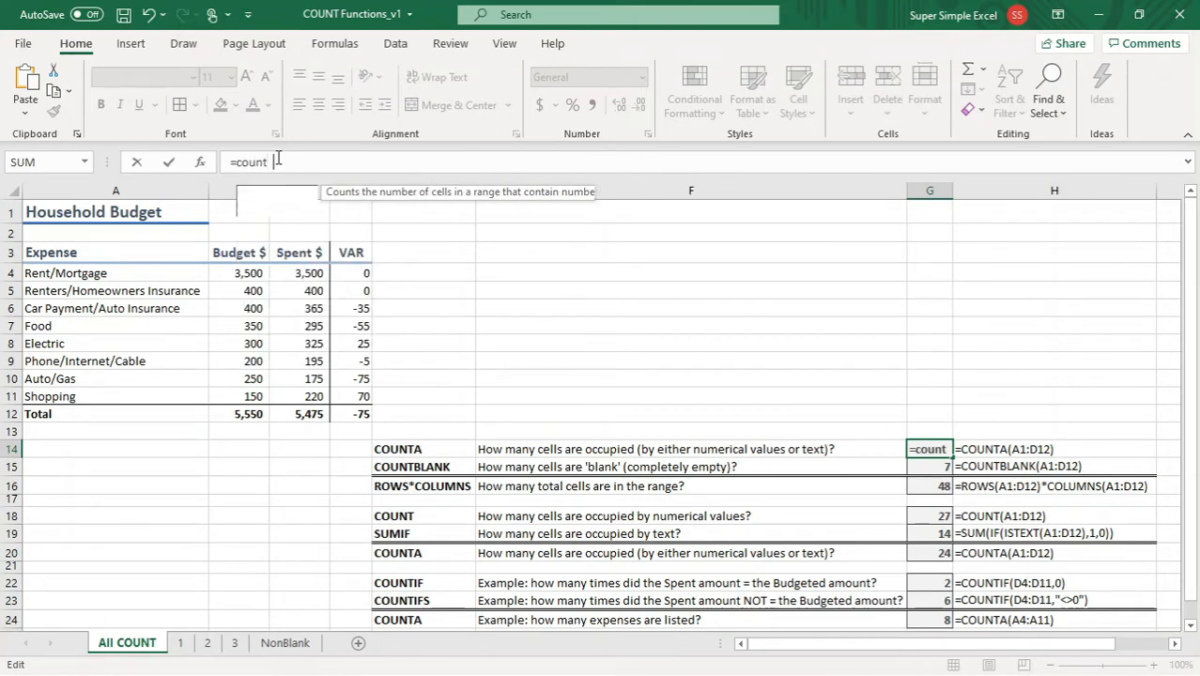
key("BackSpace")
type("a")
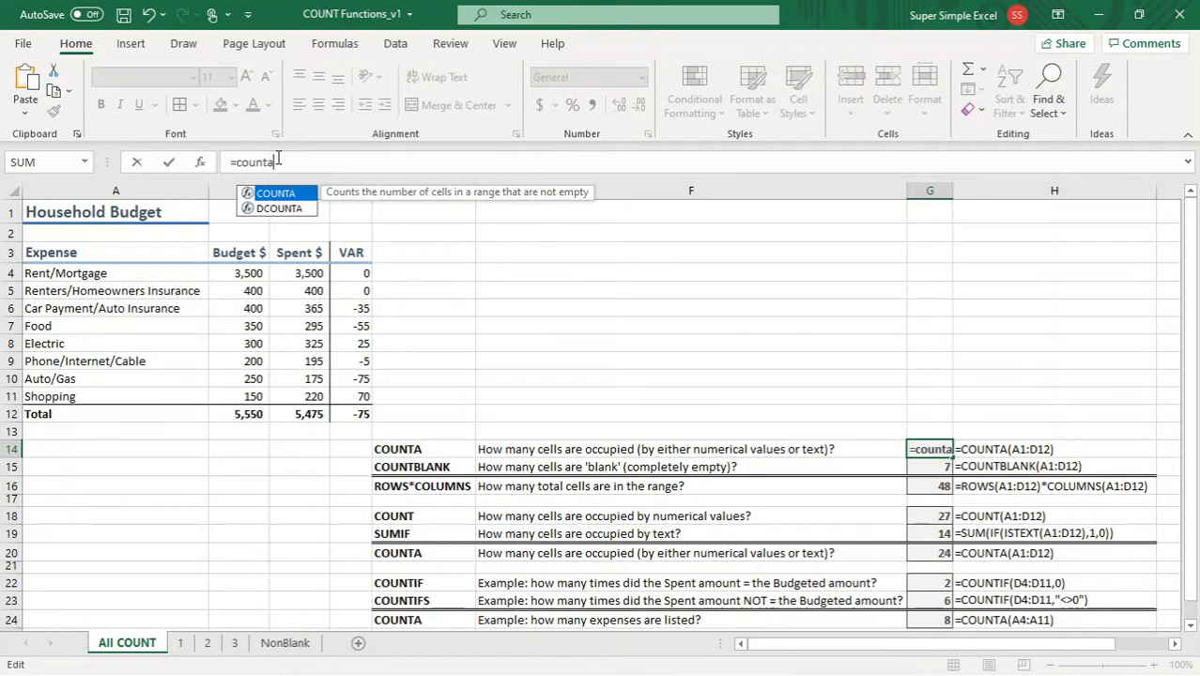
type("(")
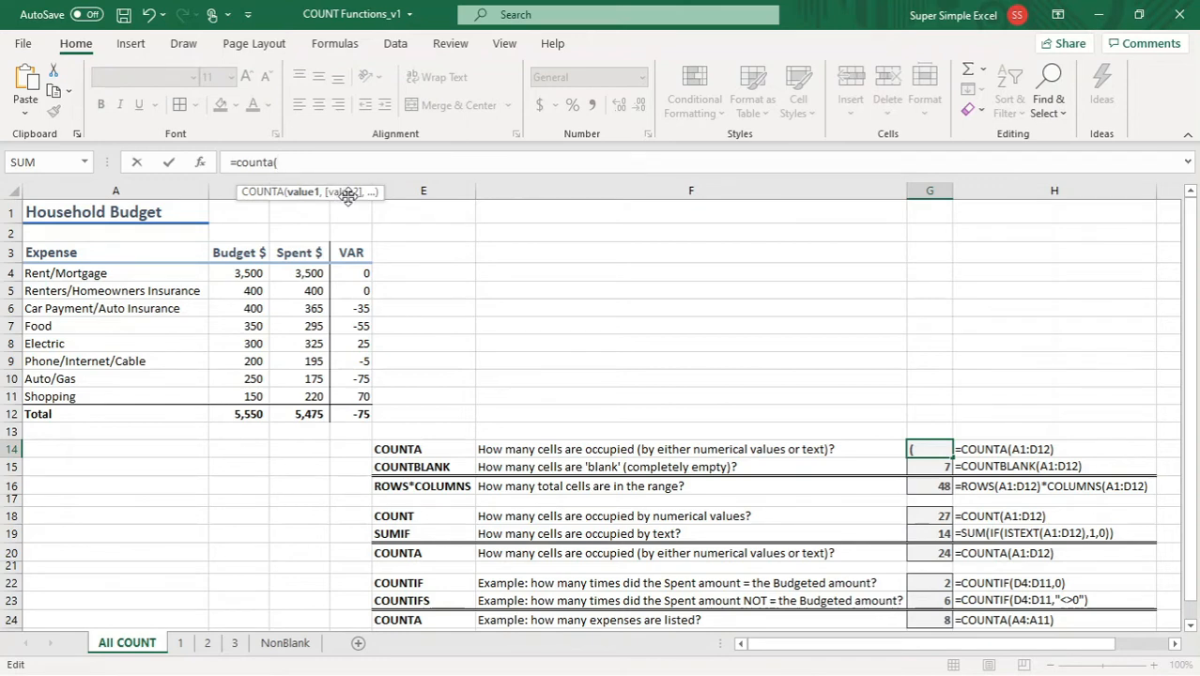
left_click(150, 213)
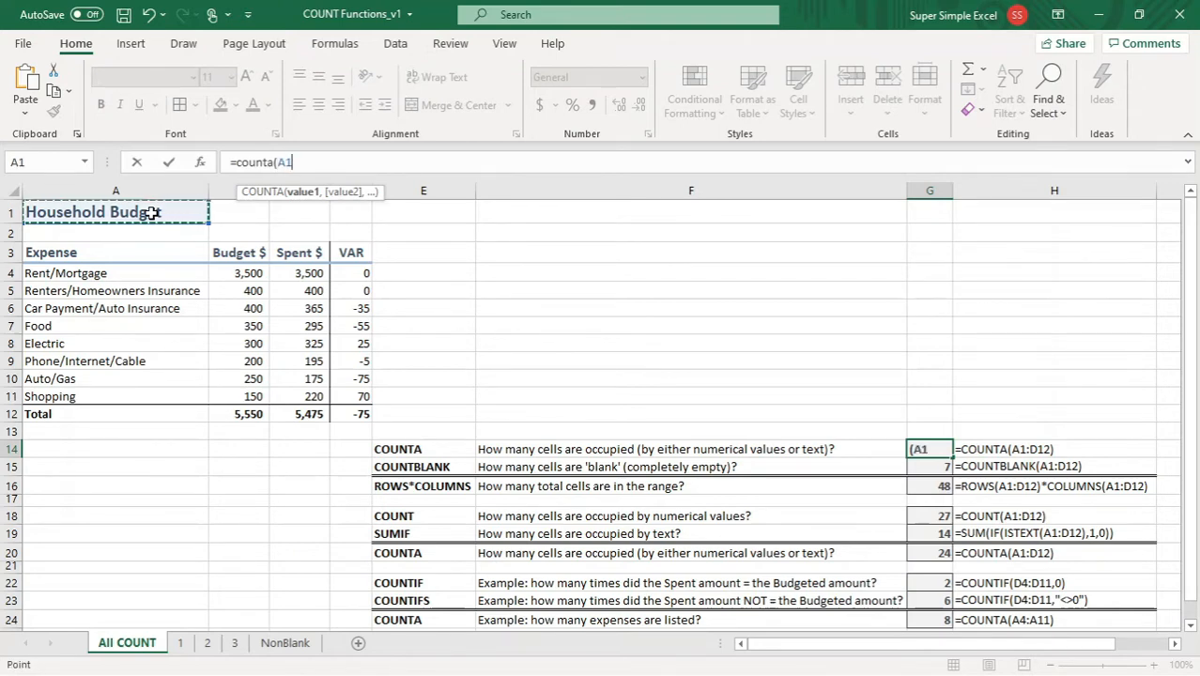
left_click_drag(150, 214, 347, 411)
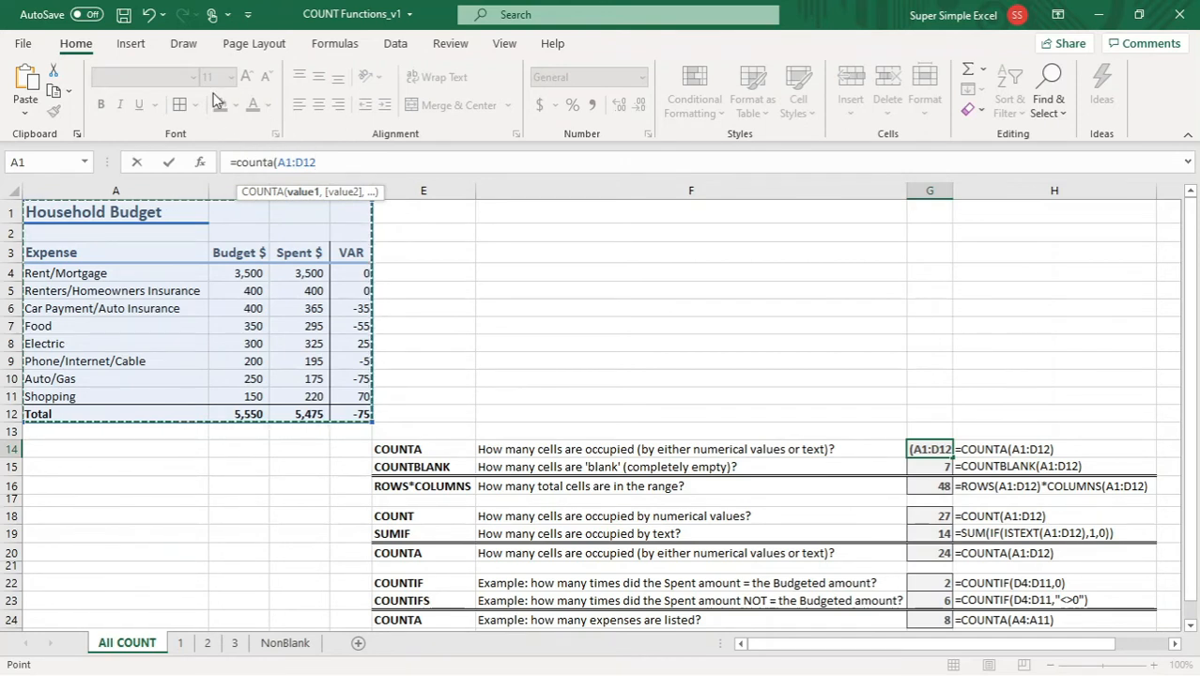
type(")")
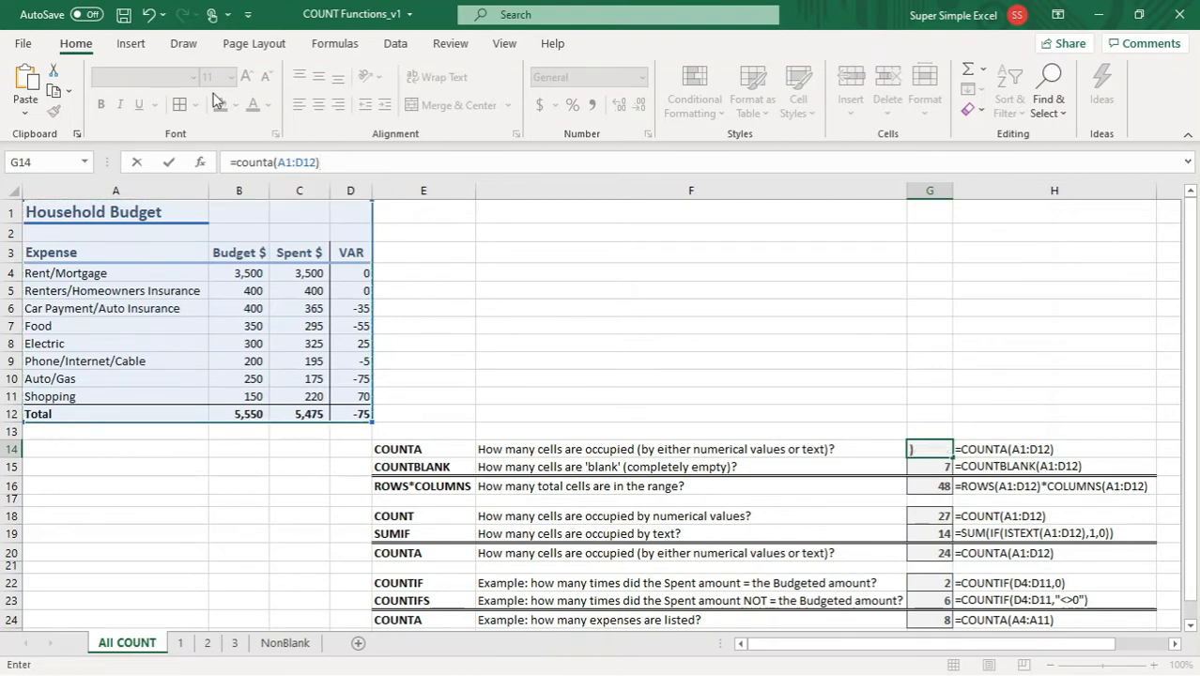
key("Return")
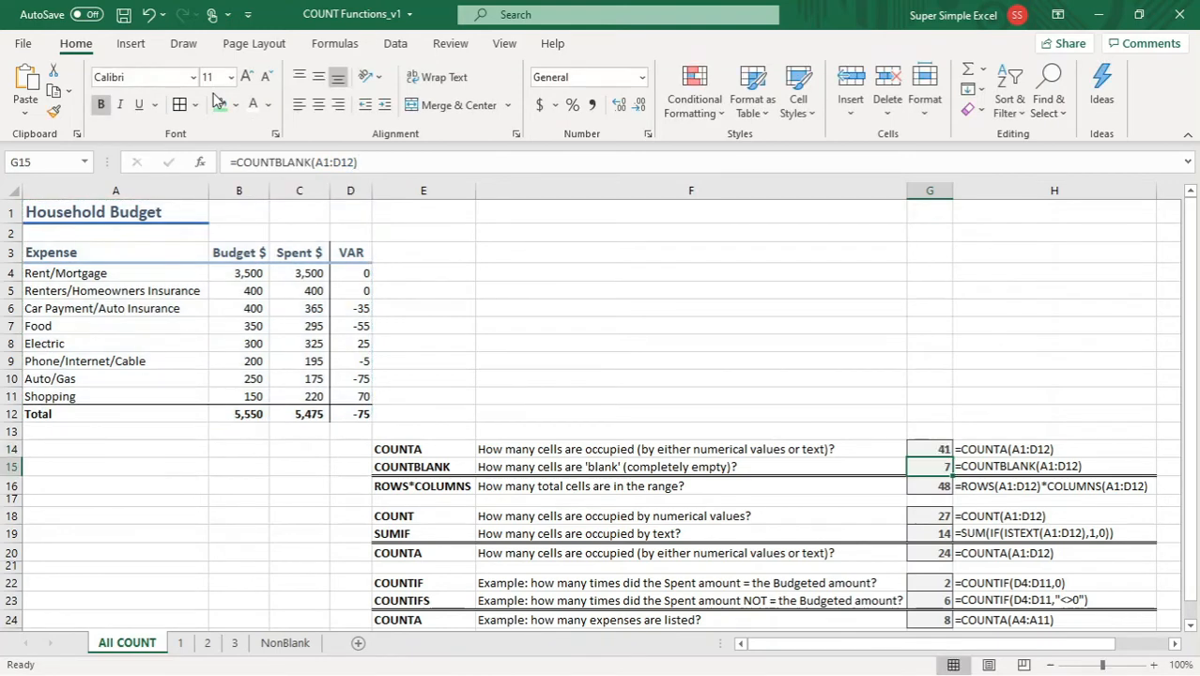
left_click(939, 449)
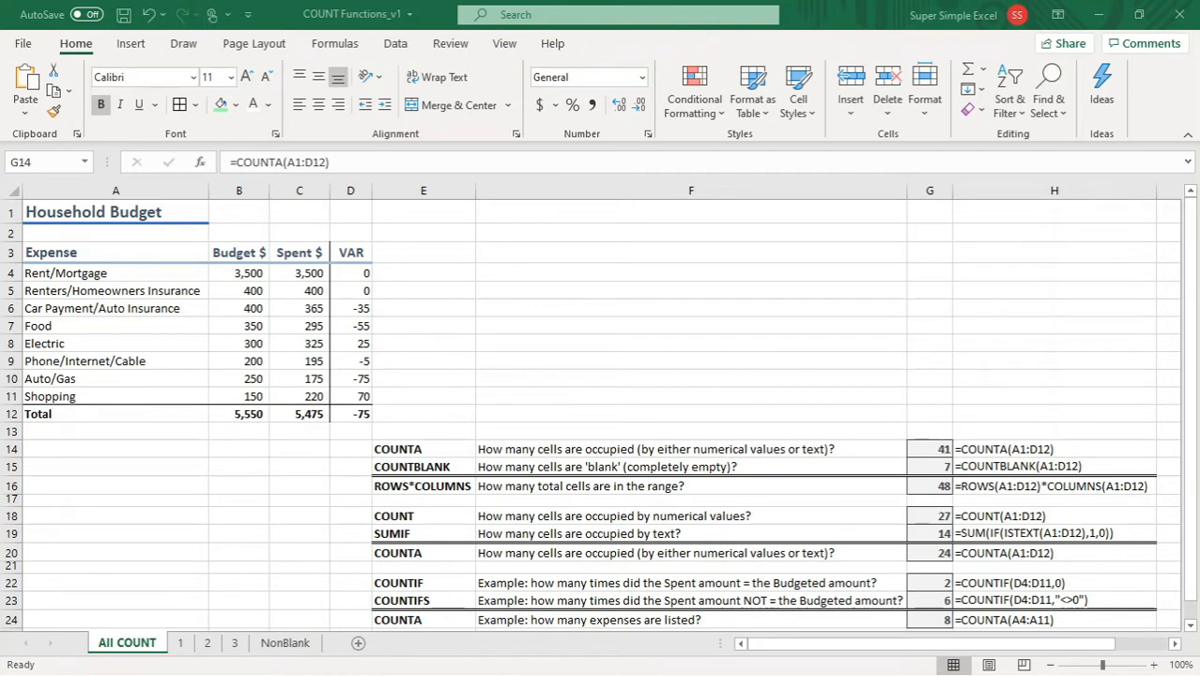
Step: View the colour-coded budget on sheet 1 and inspect the contents of the blank-looking cells A1, A2 and A3 on the NonBlank sheet
left_click(178, 645)
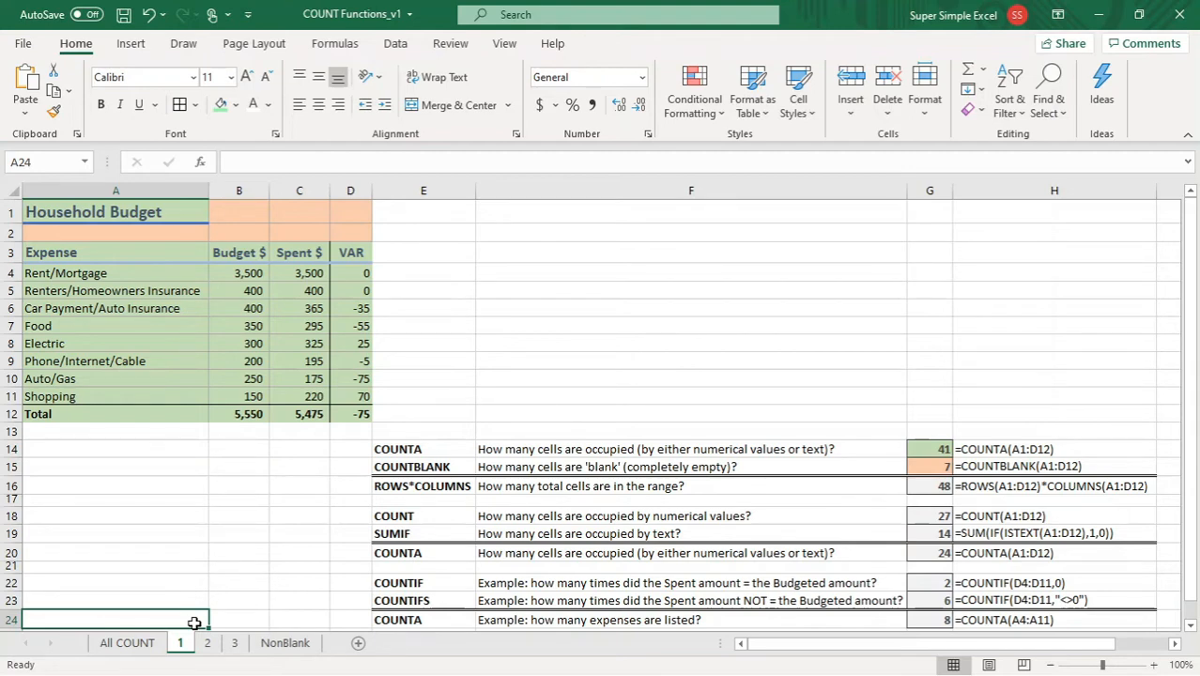
left_click(283, 643)
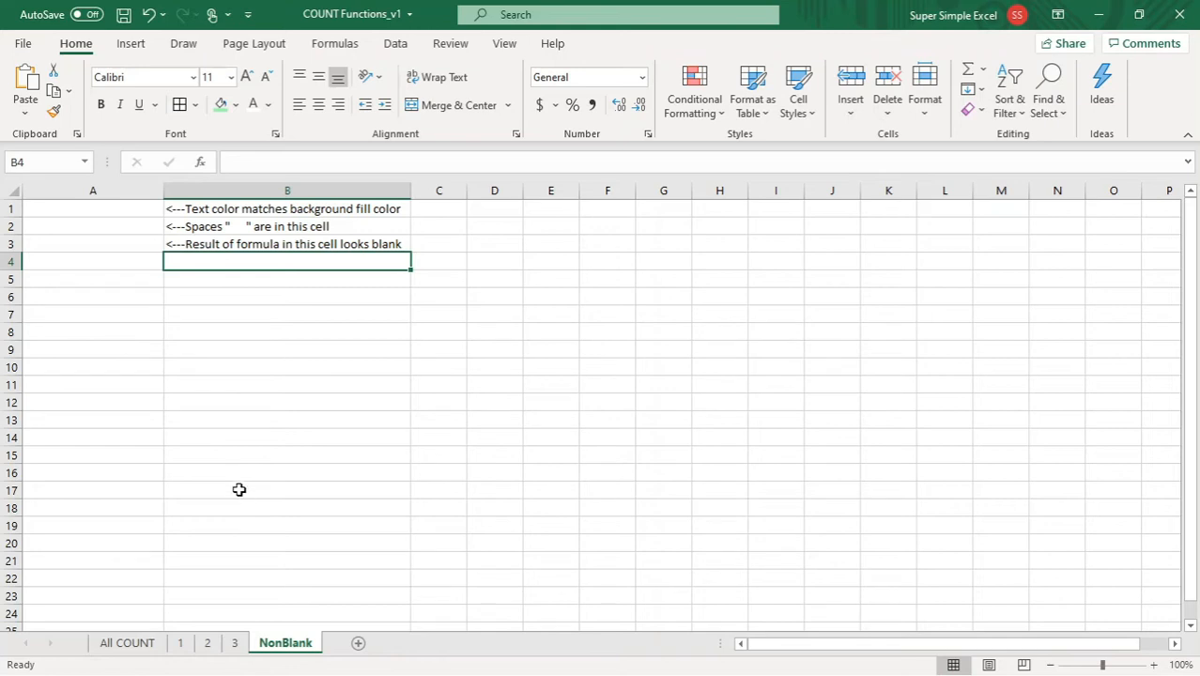
left_click(123, 211)
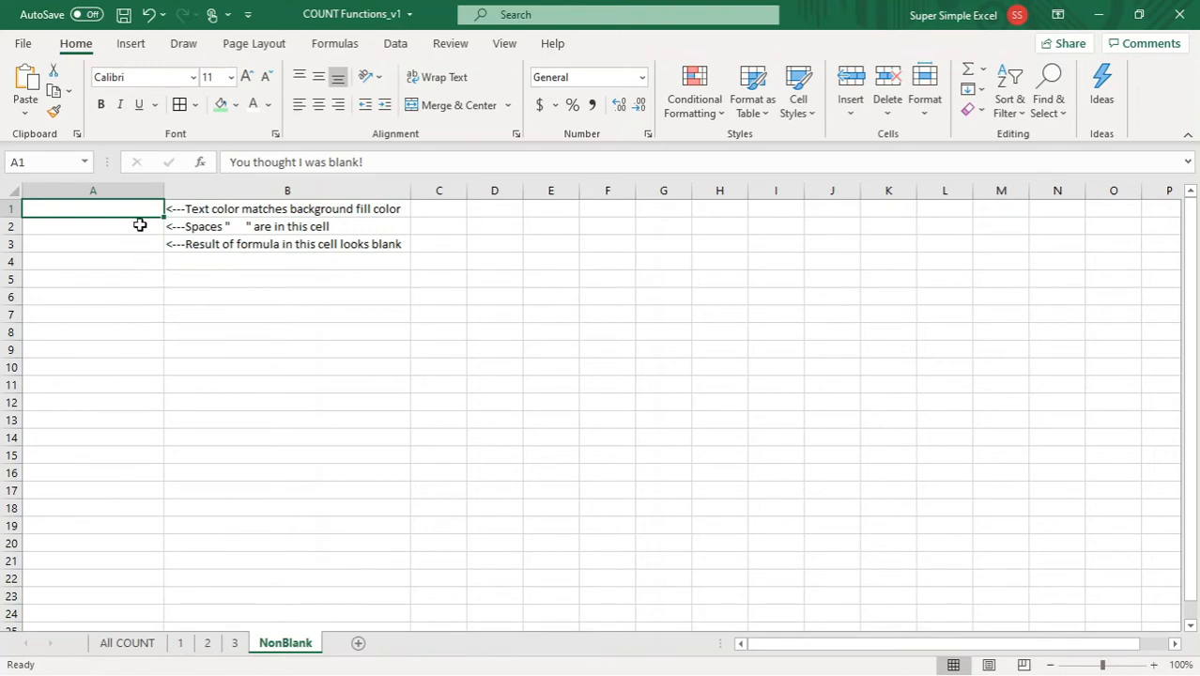
left_click(139, 226)
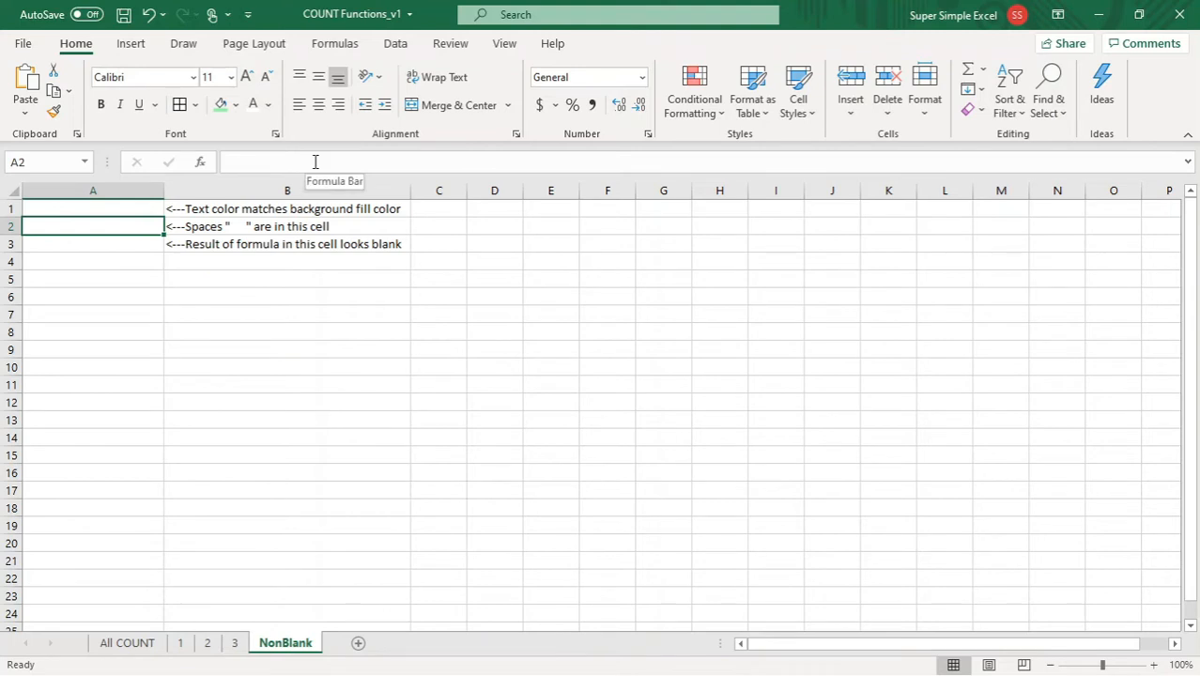
left_click_drag(312, 161, 204, 168)
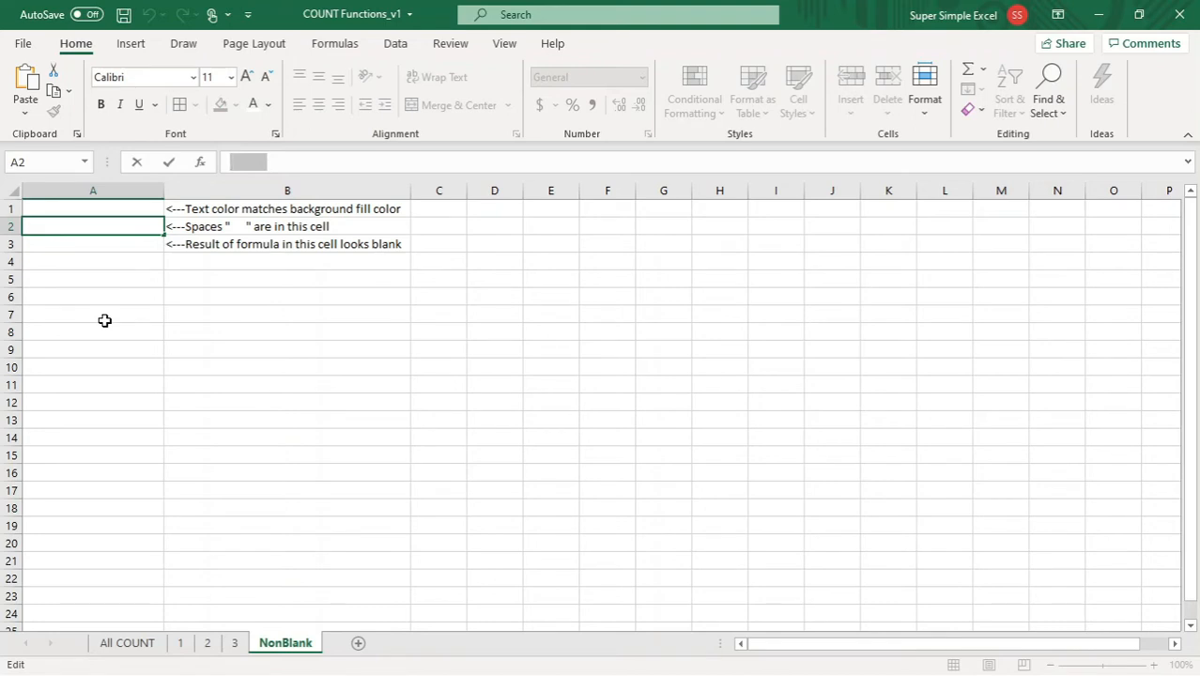
left_click(139, 245)
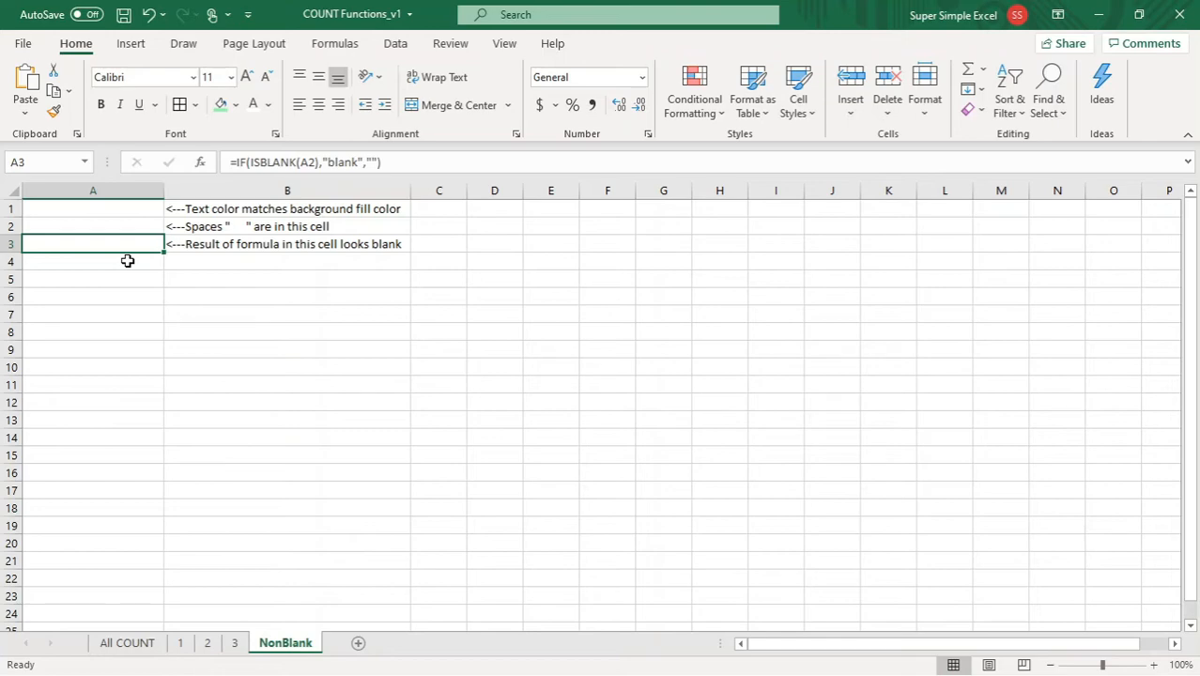
Step: Clear the existing COUNTBLANK formula from cell G15 on sheet 1
left_click(179, 643)
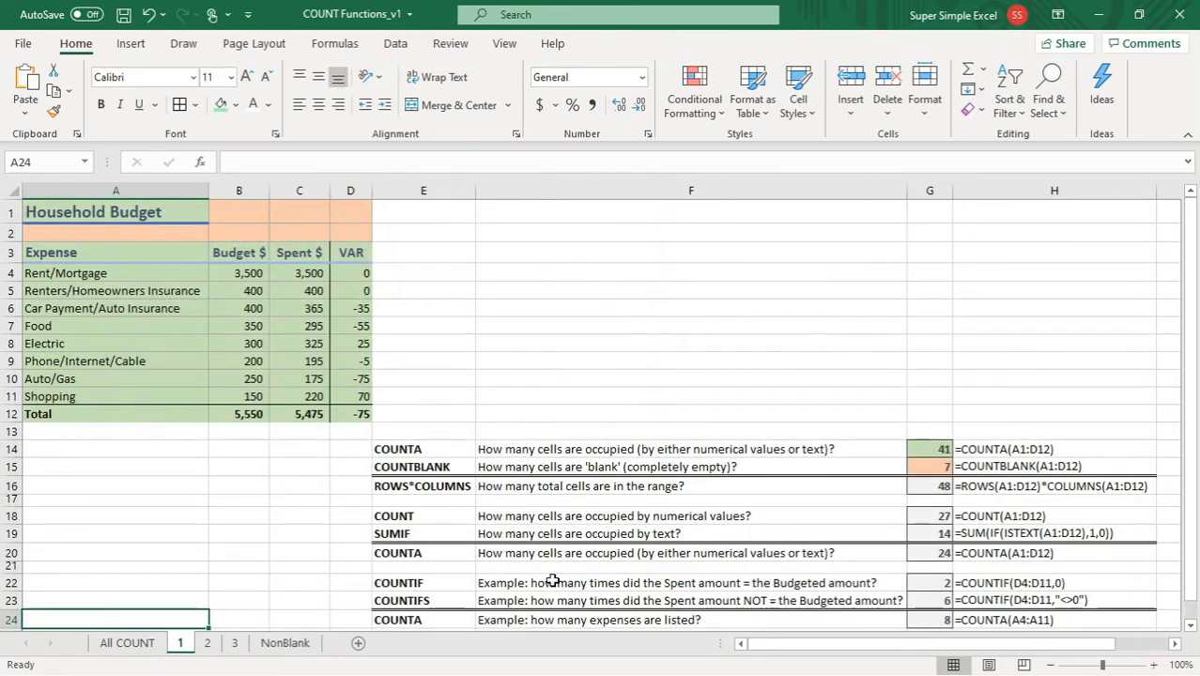
left_click(935, 467)
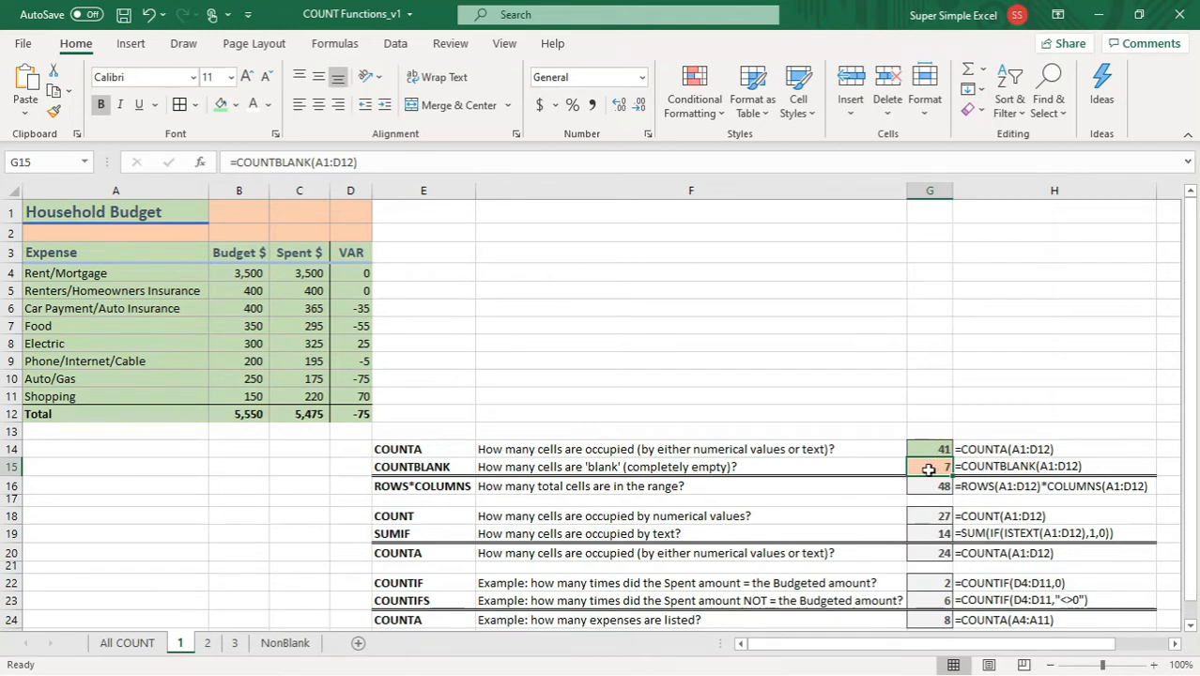
key("Delete")
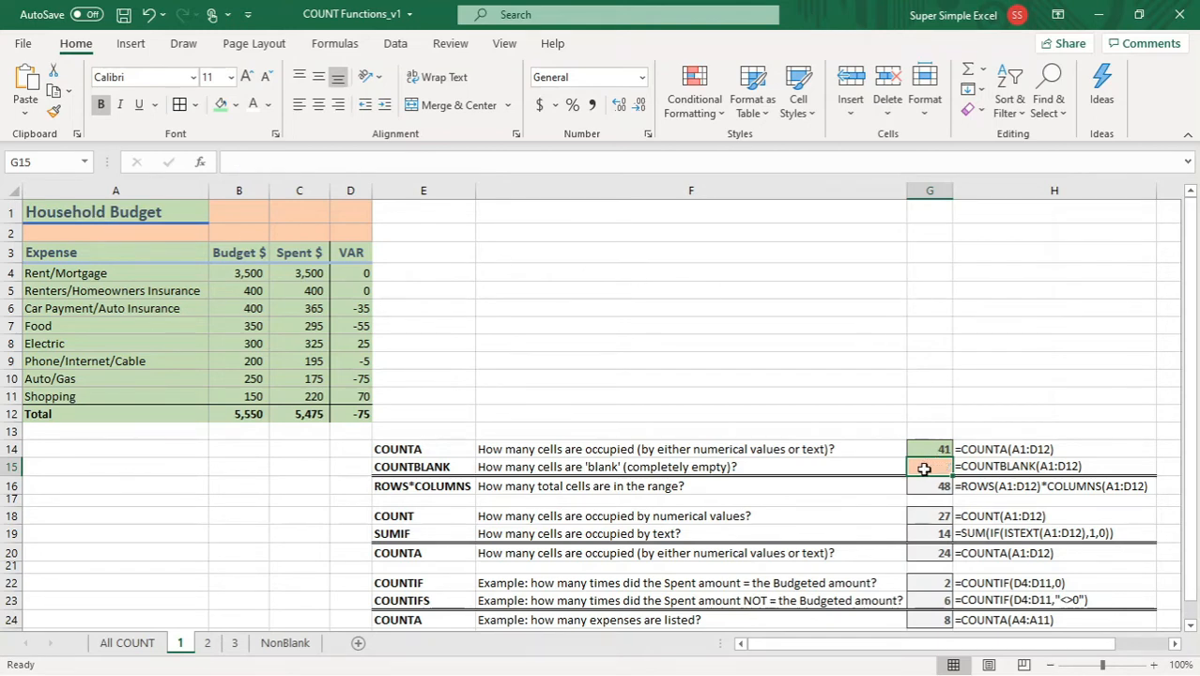
left_click(896, 397)
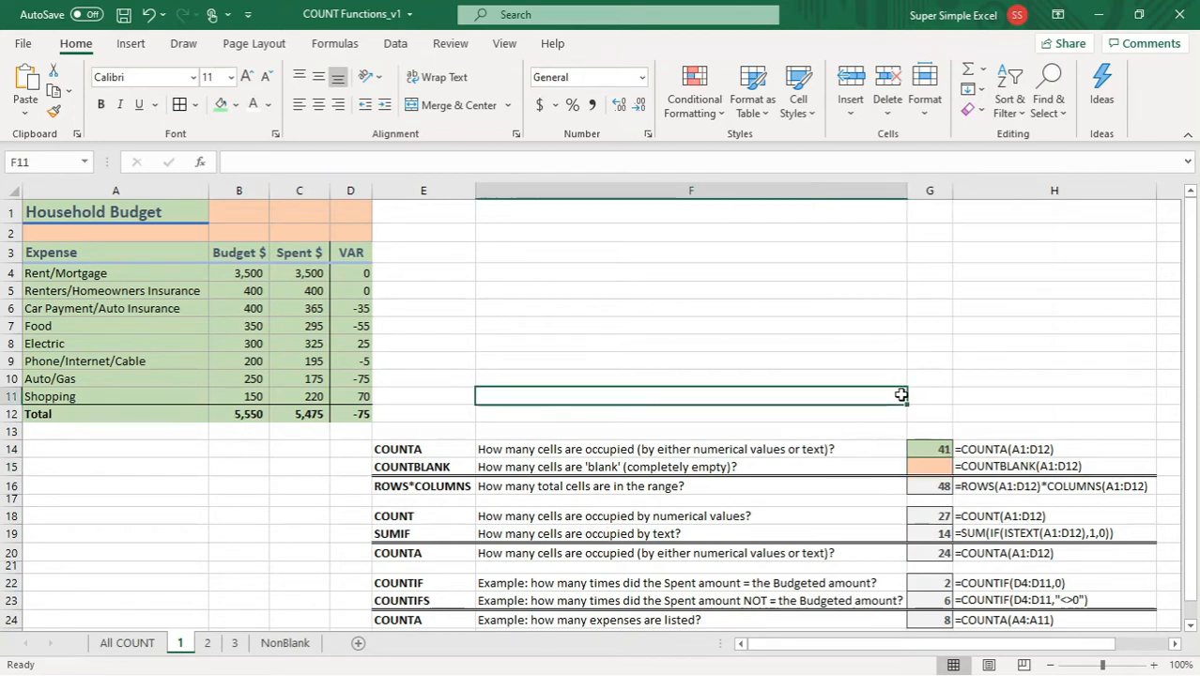
Step: Enter =COUNTBLANK(A1:D12) in G15 to count the completely empty cells in the household budget range
left_click(925, 463)
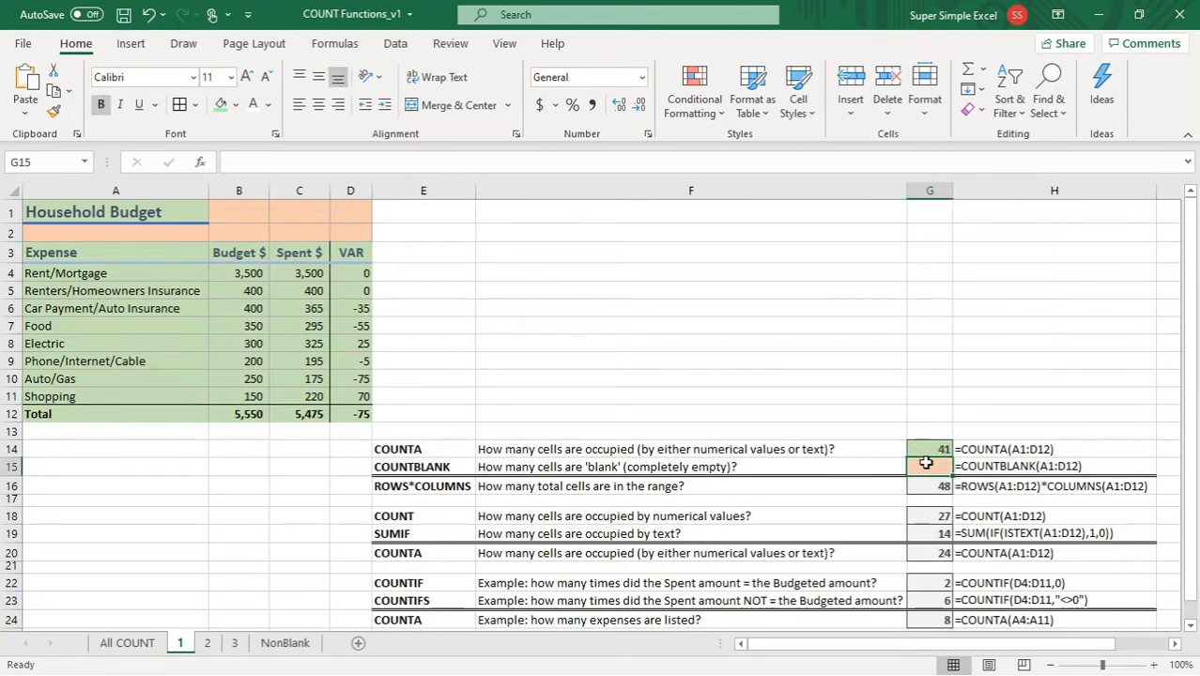
left_click(339, 165)
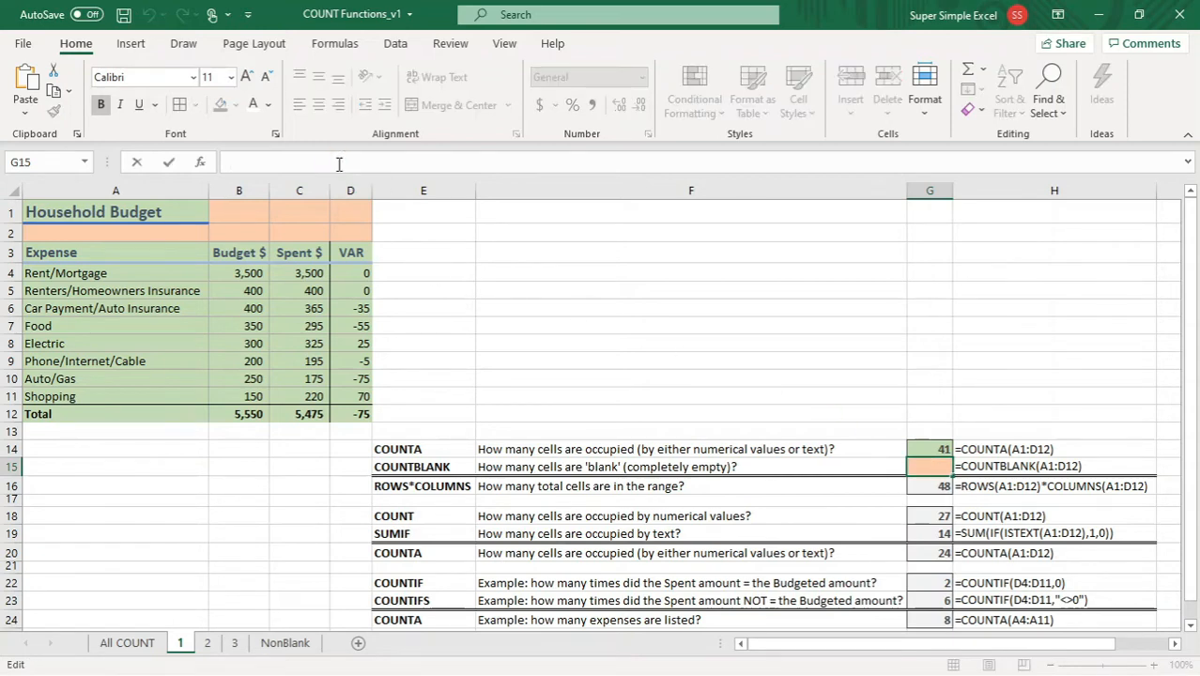
type("=")
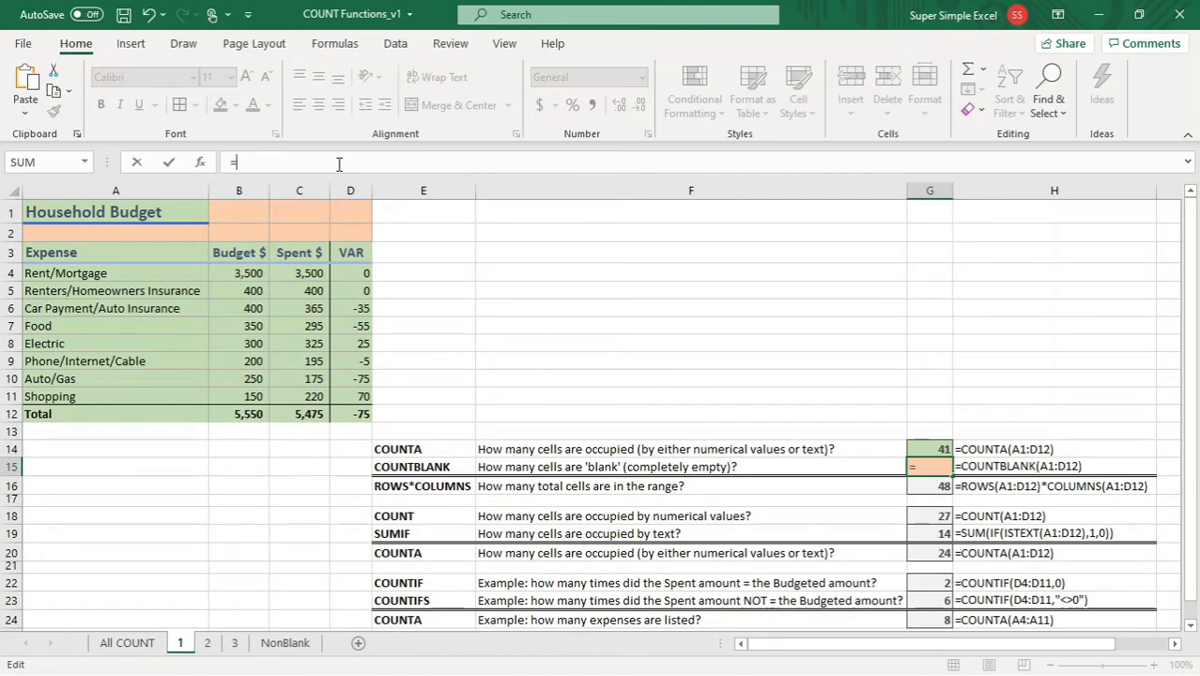
type("count")
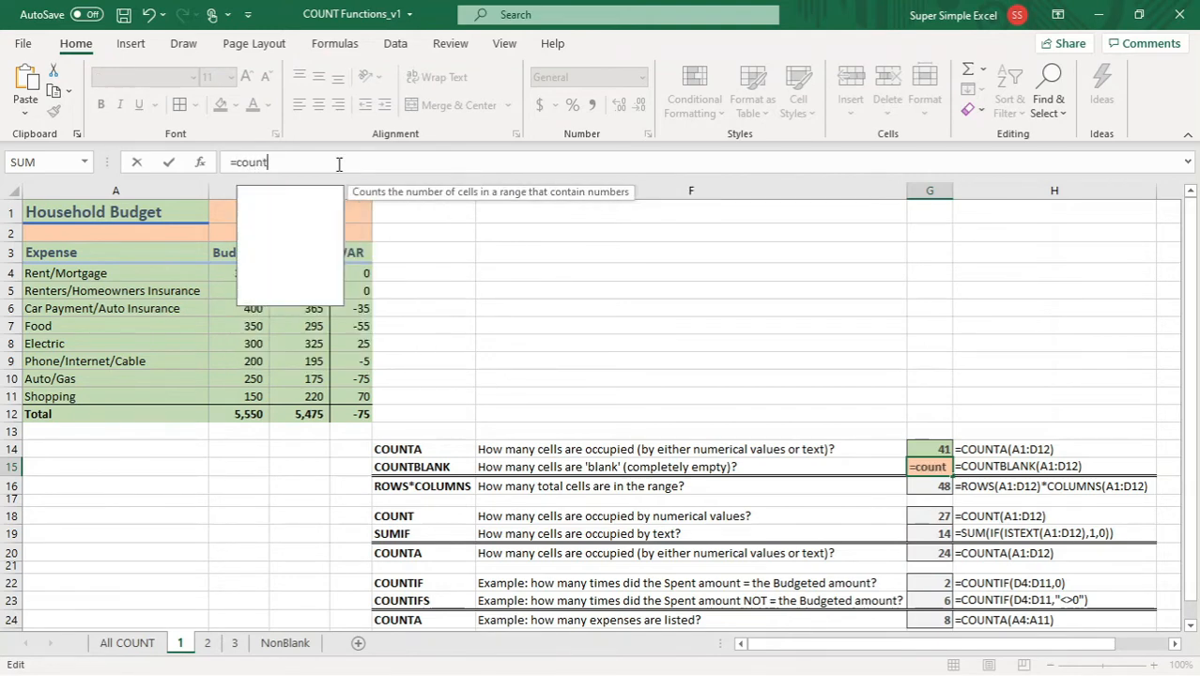
type("blank")
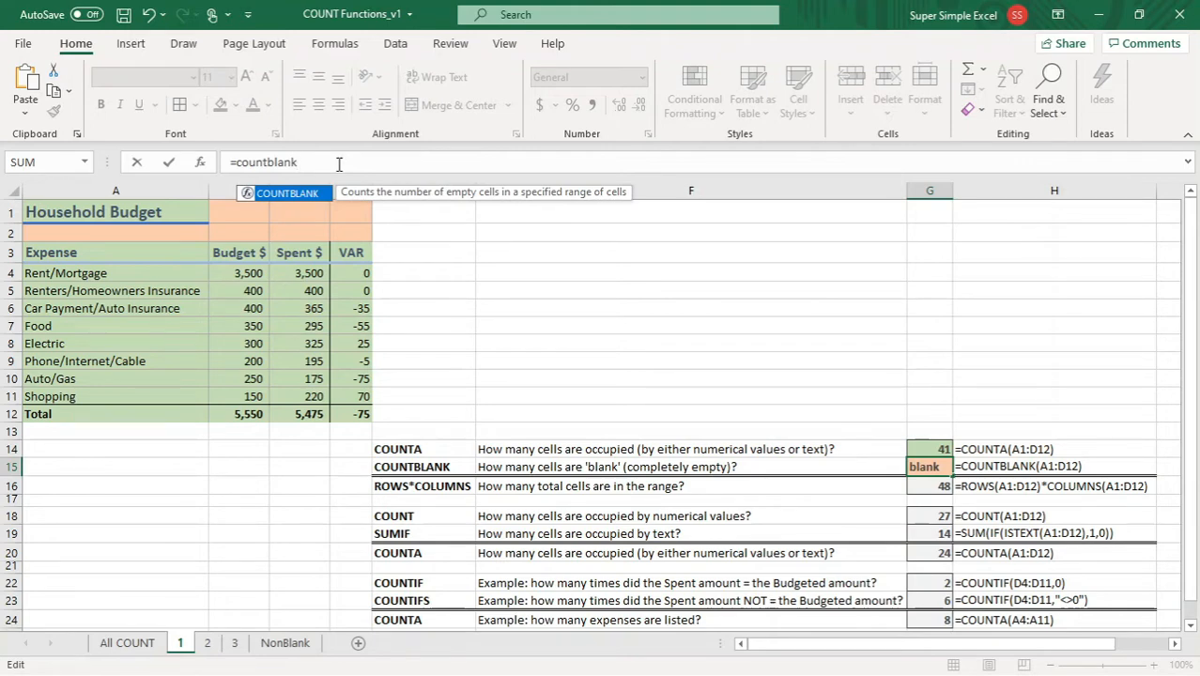
type("(")
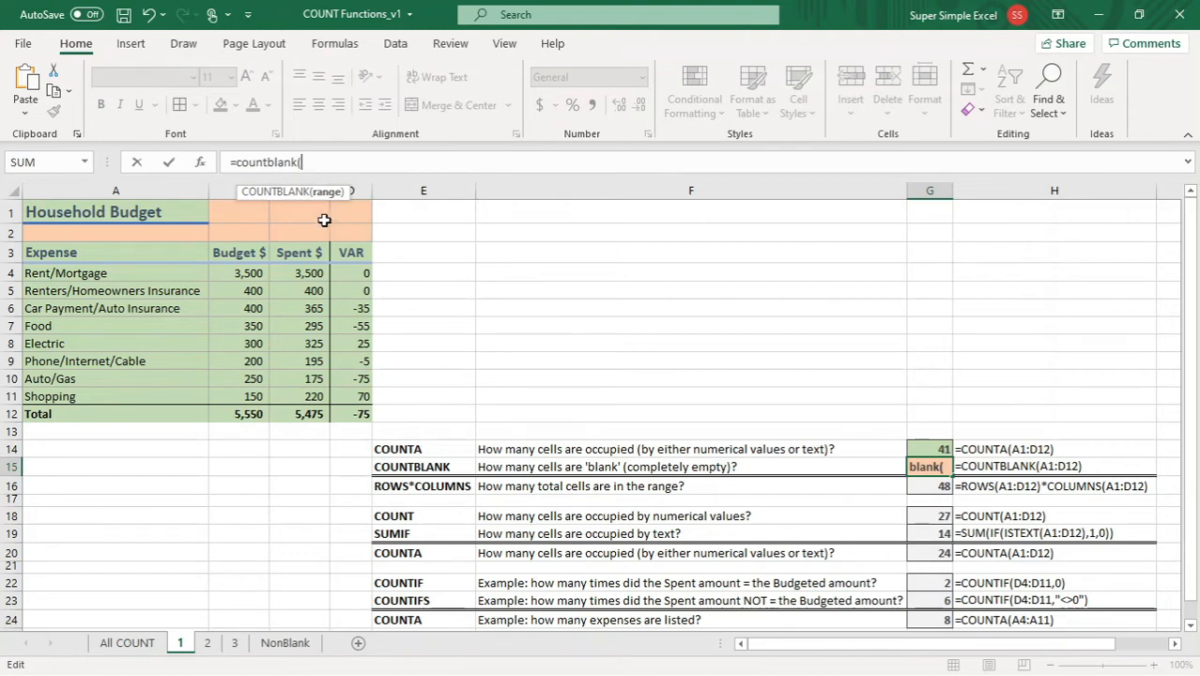
left_click(57, 211)
left_click_drag(57, 210, 357, 412)
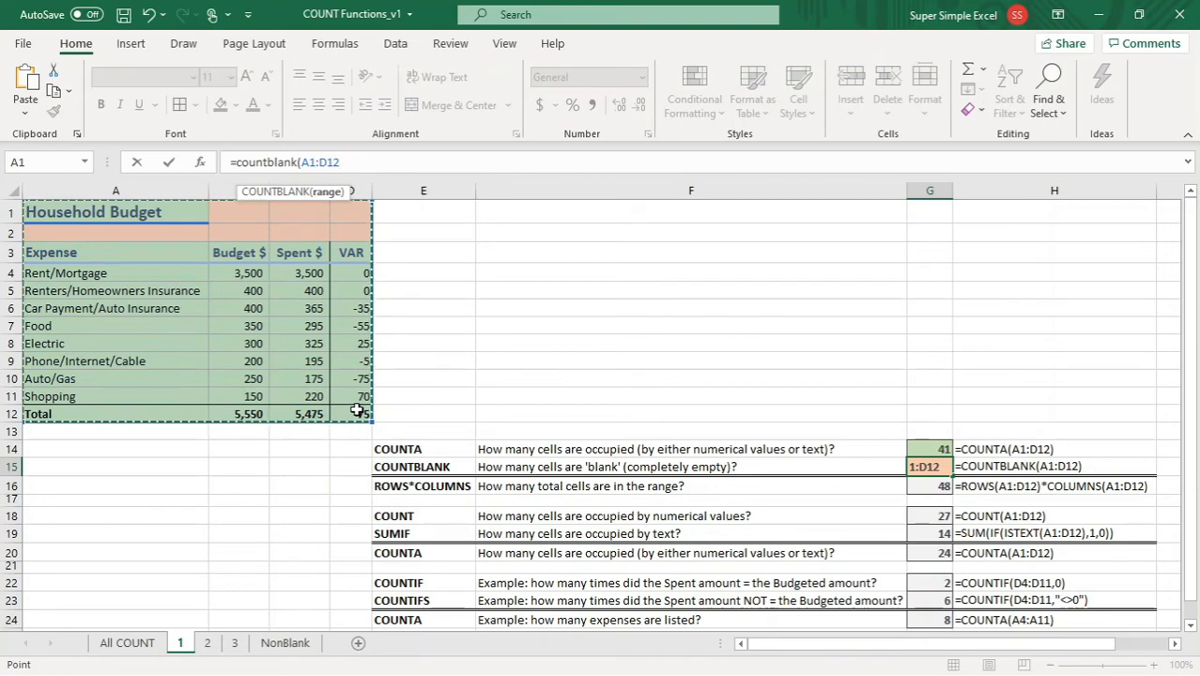
type(")")
key("Return")
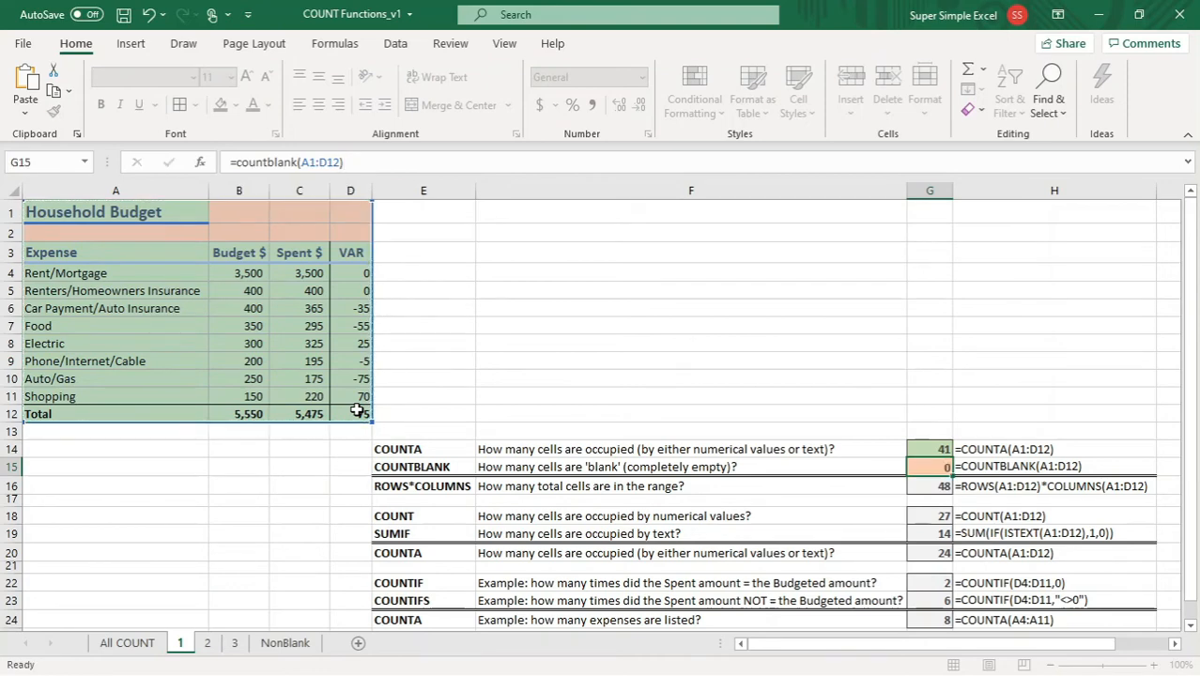
Step: Clear the existing ROWS*COLUMNS formula from cell G16 on sheet 1
left_click(927, 471)
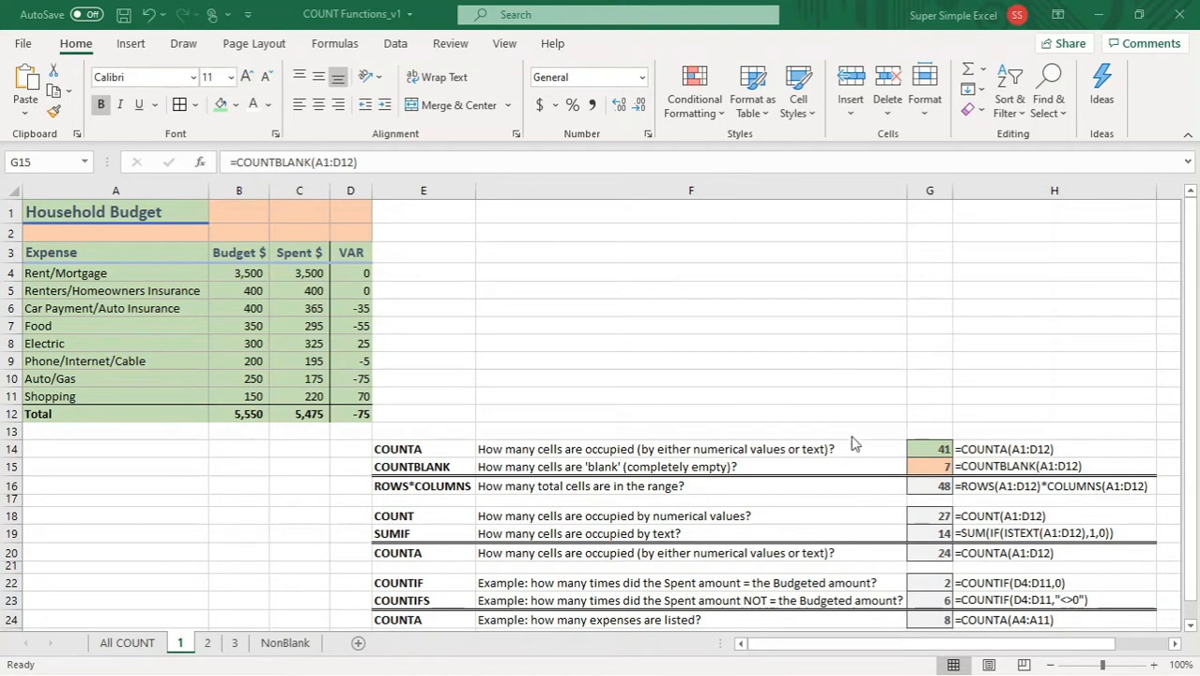
left_click(936, 485)
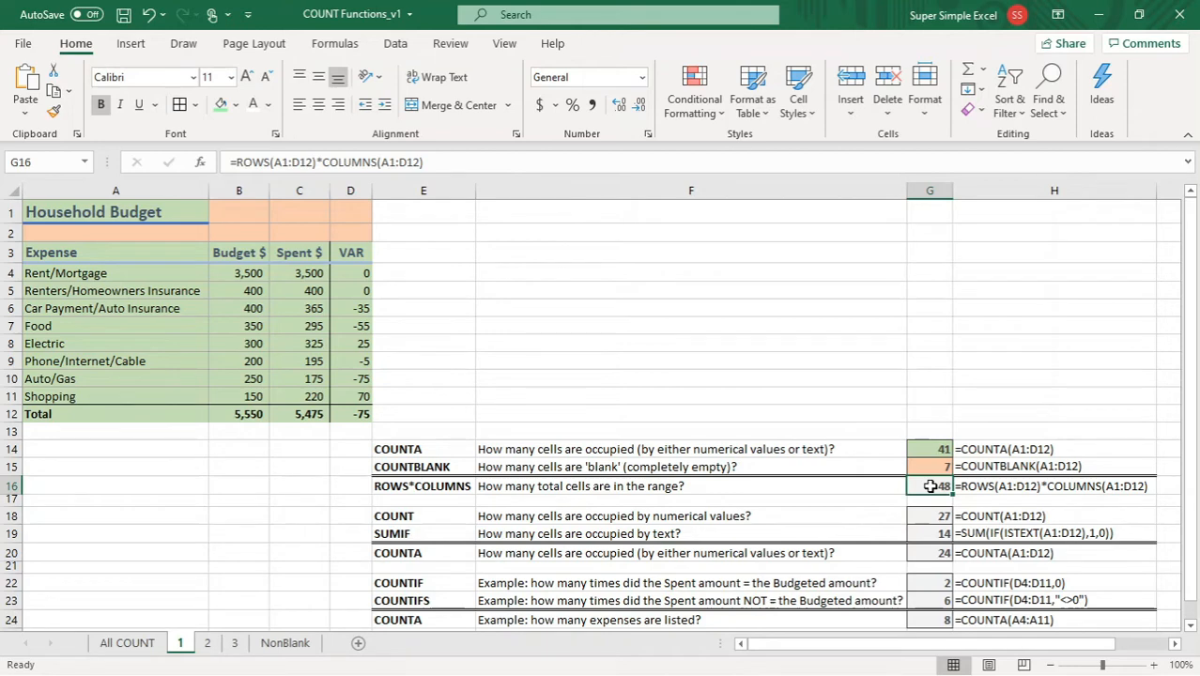
key("Delete")
left_click(903, 402)
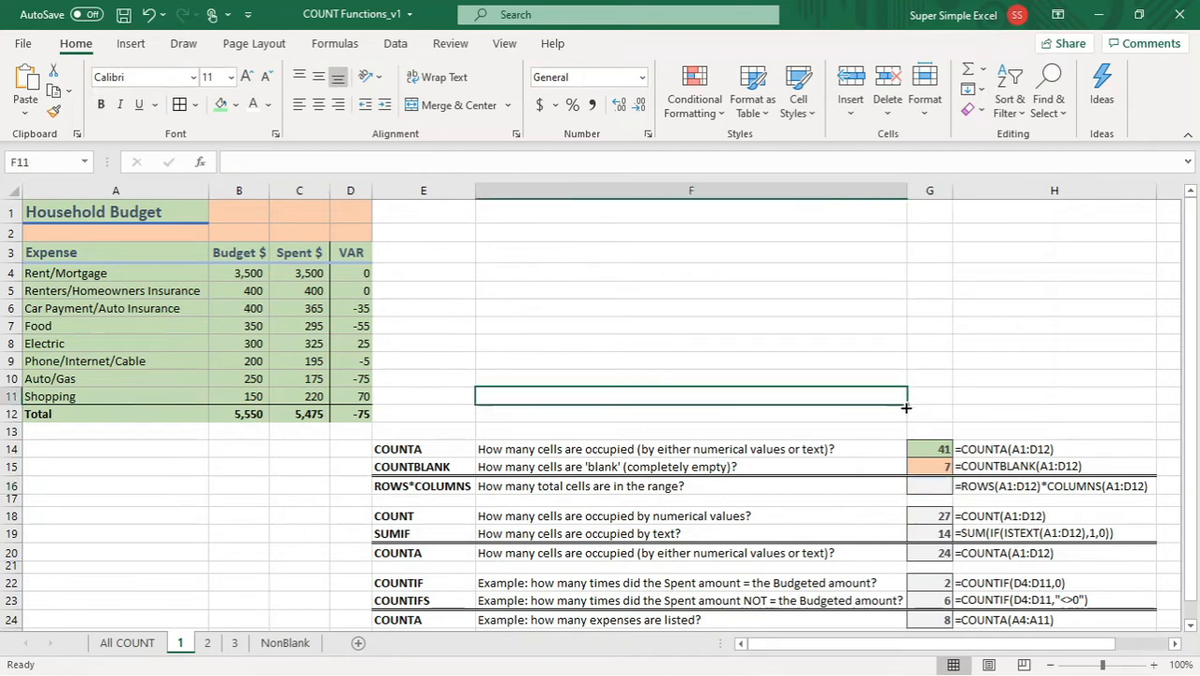
Step: Begin a total-cells formula in G16 with =ROWS(A1:D12), using the whole household budget range
left_click(937, 486)
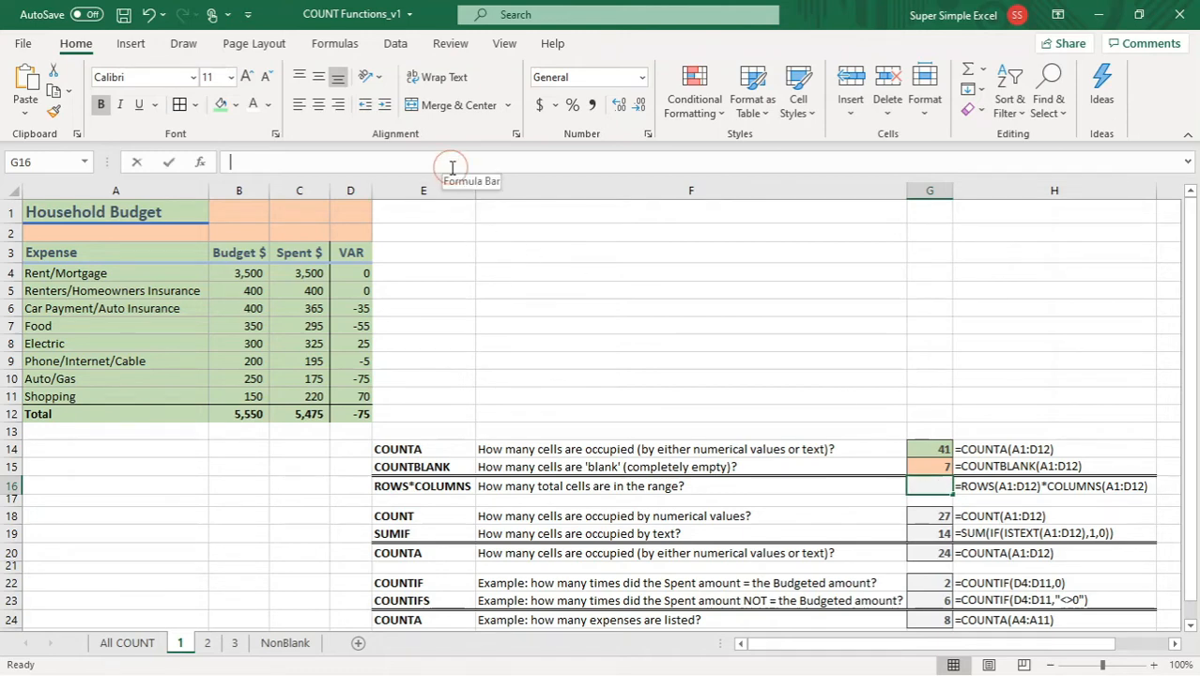
left_click(452, 167)
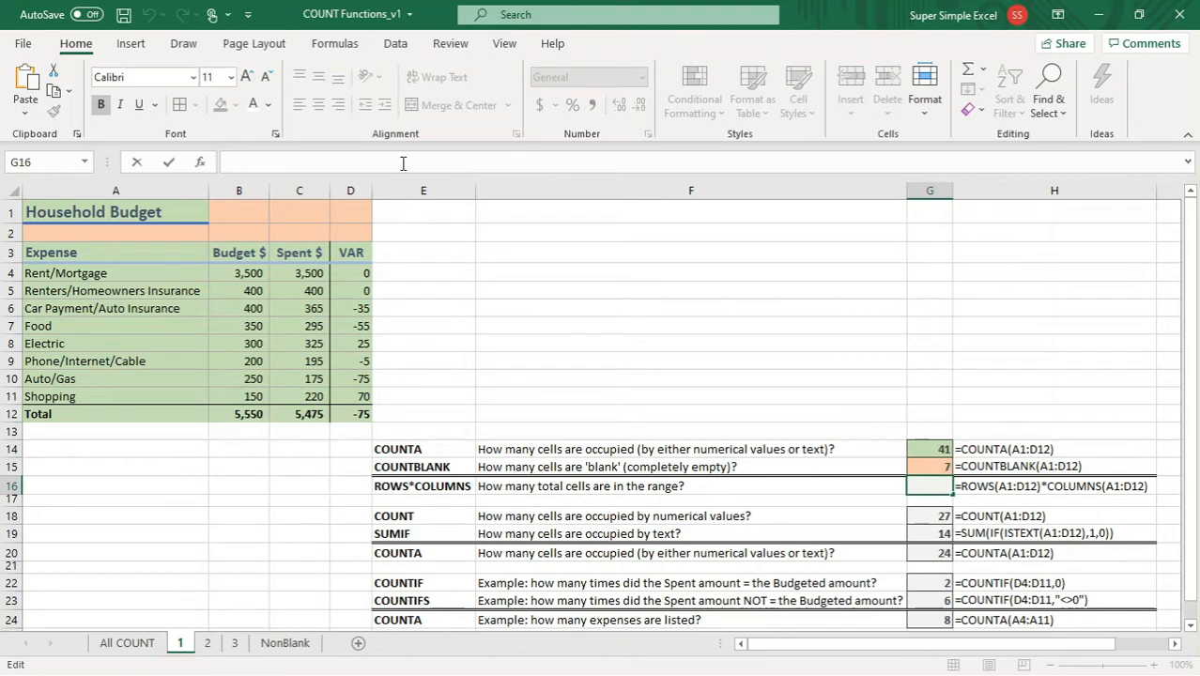
type("=")
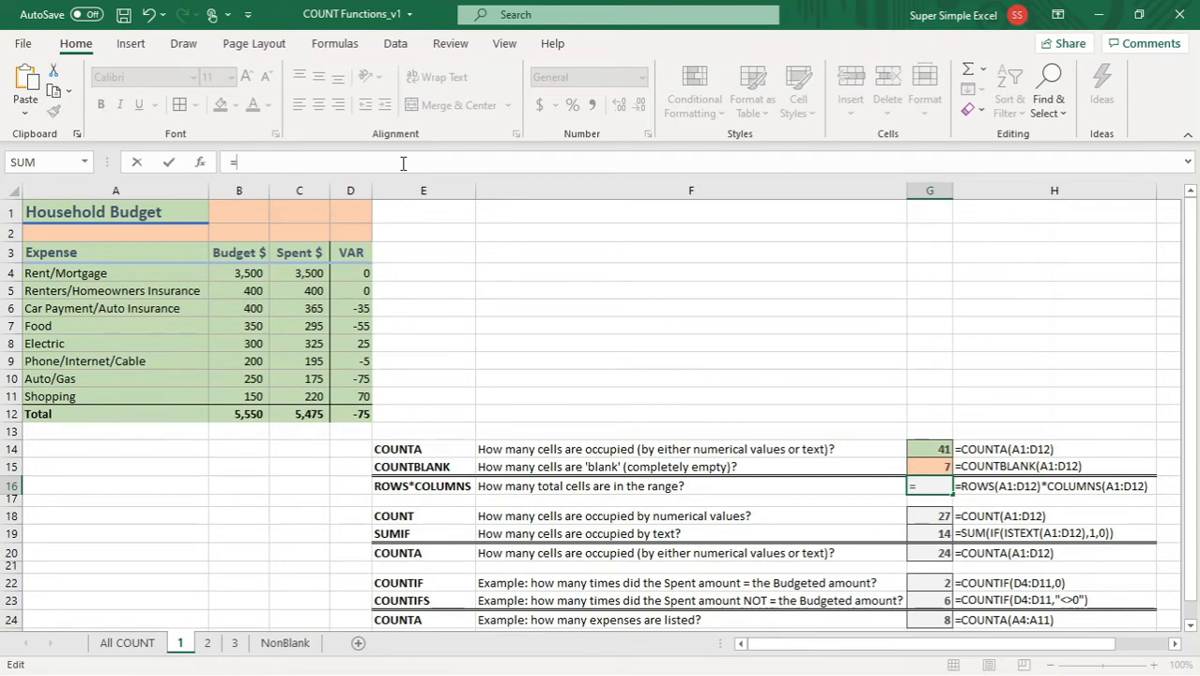
type("row")
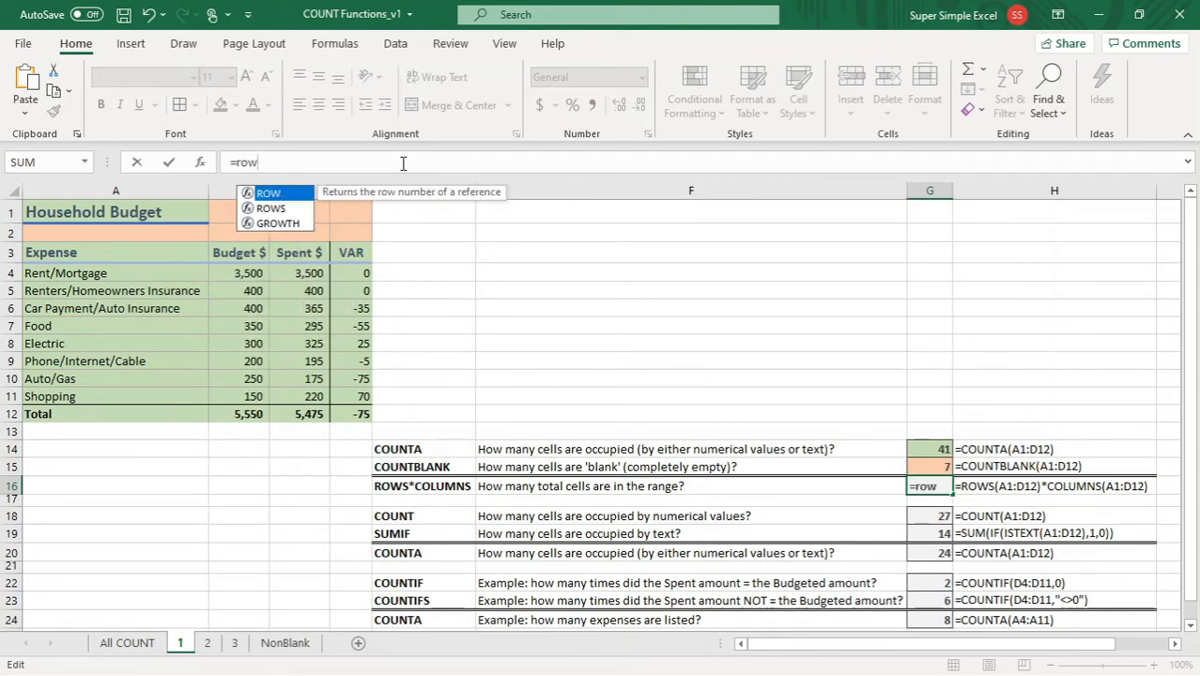
type("s")
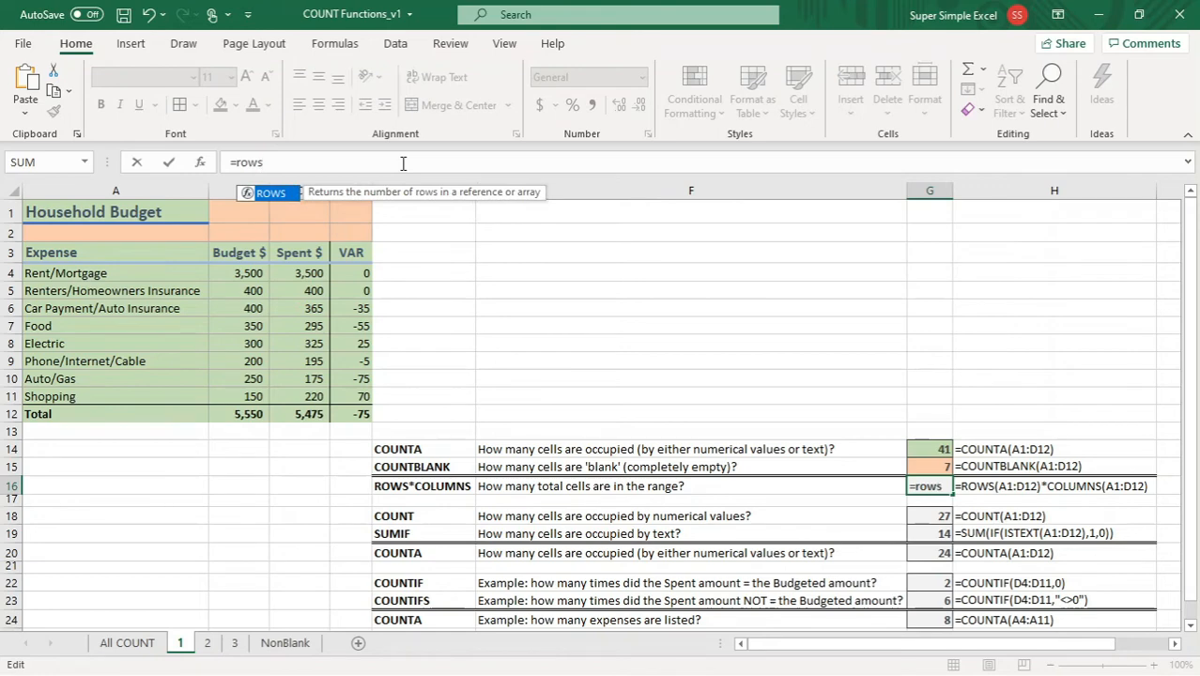
type("(")
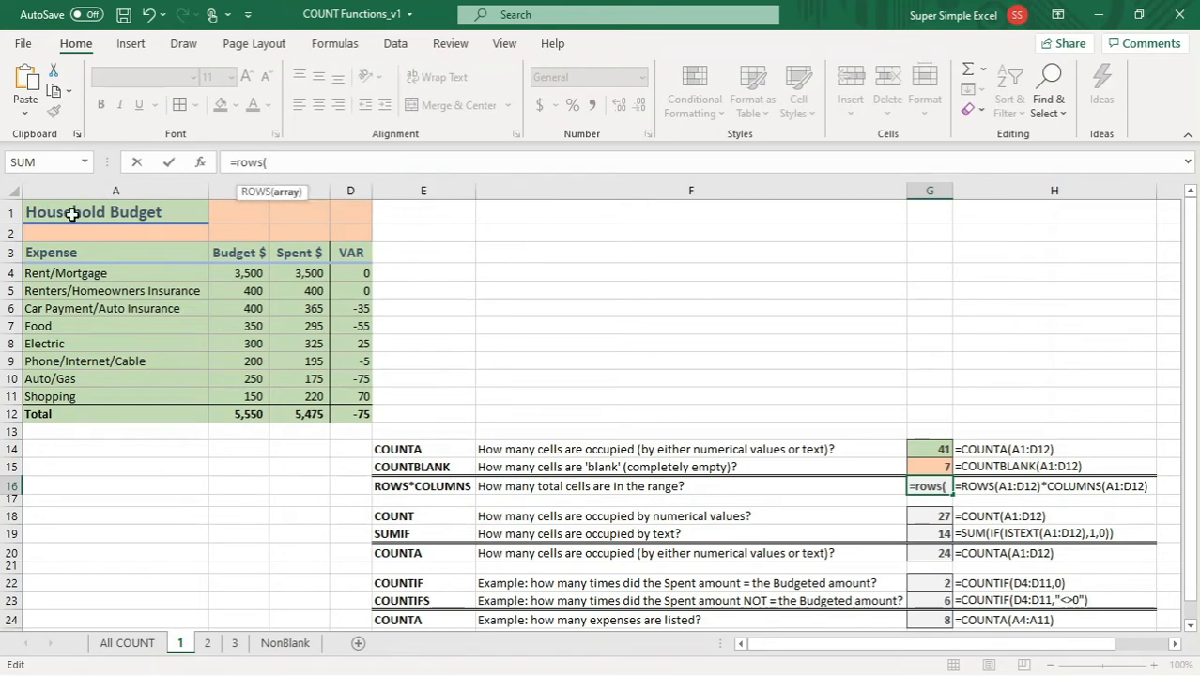
left_click_drag(71, 214, 347, 412)
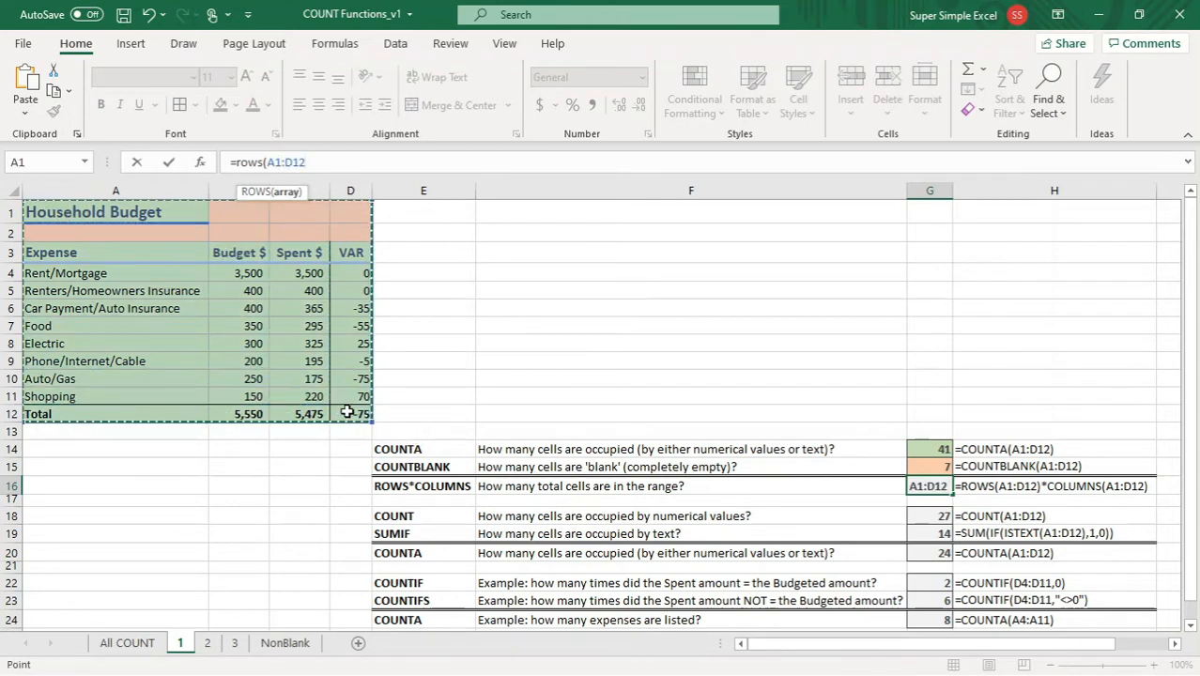
type(")")
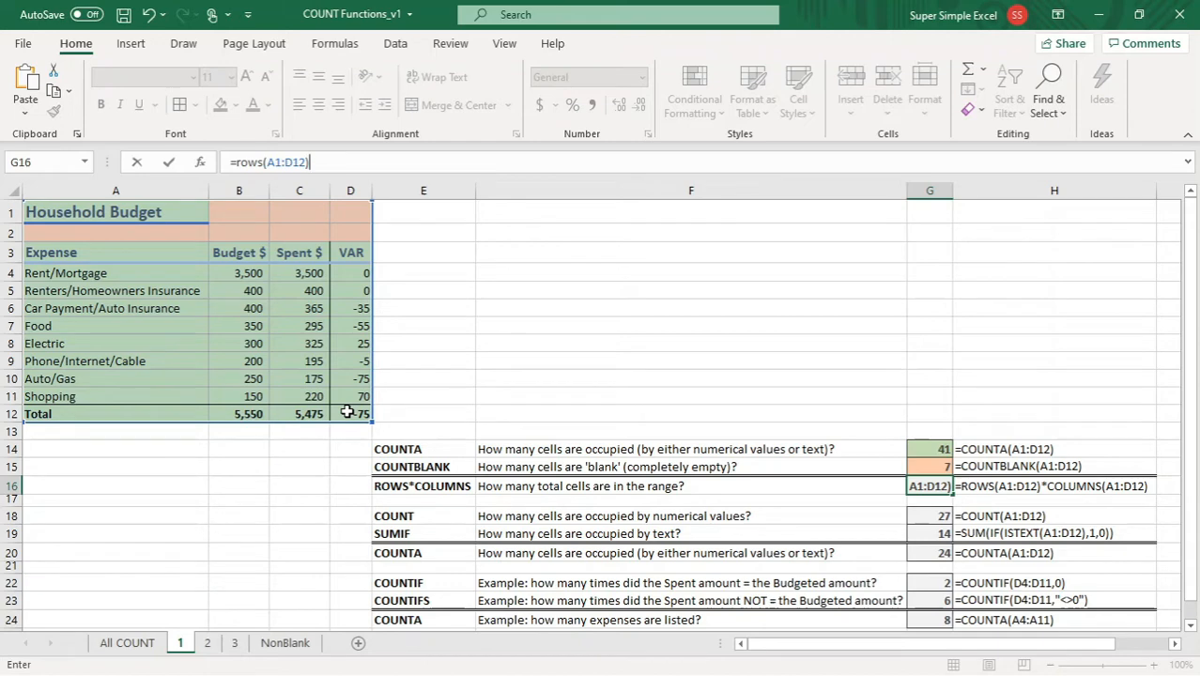
Step: Complete the G16 formula by multiplying the row count by COLUMNS(A1:D12)
type("*col")
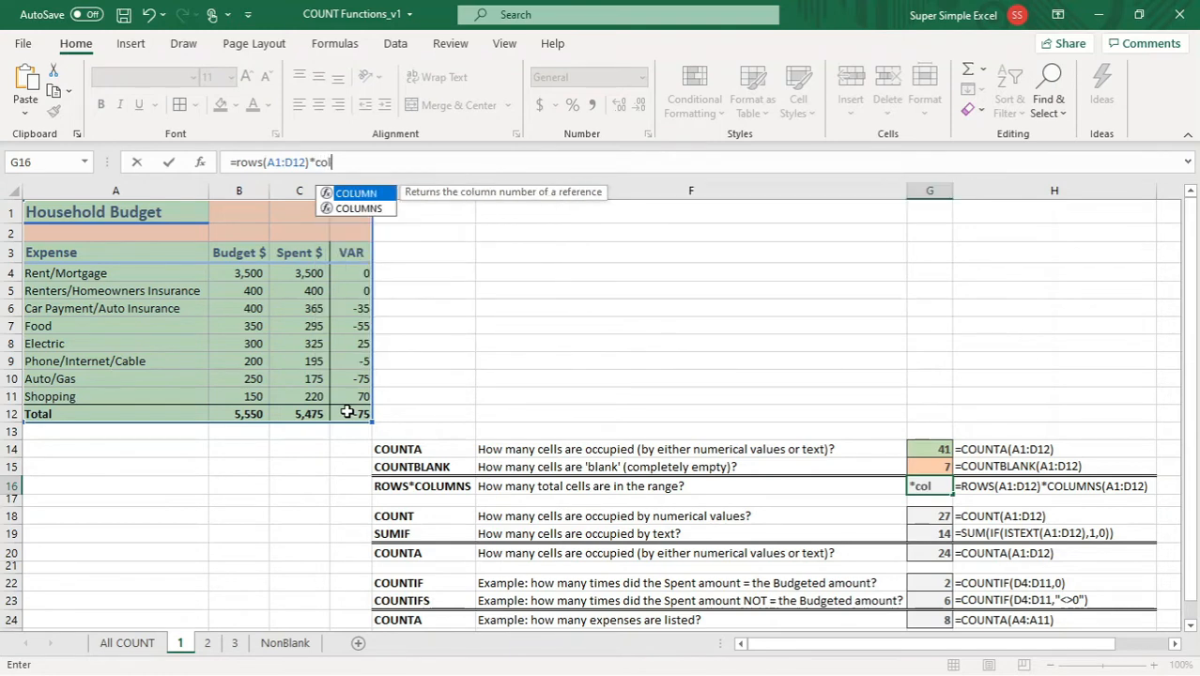
type("umns")
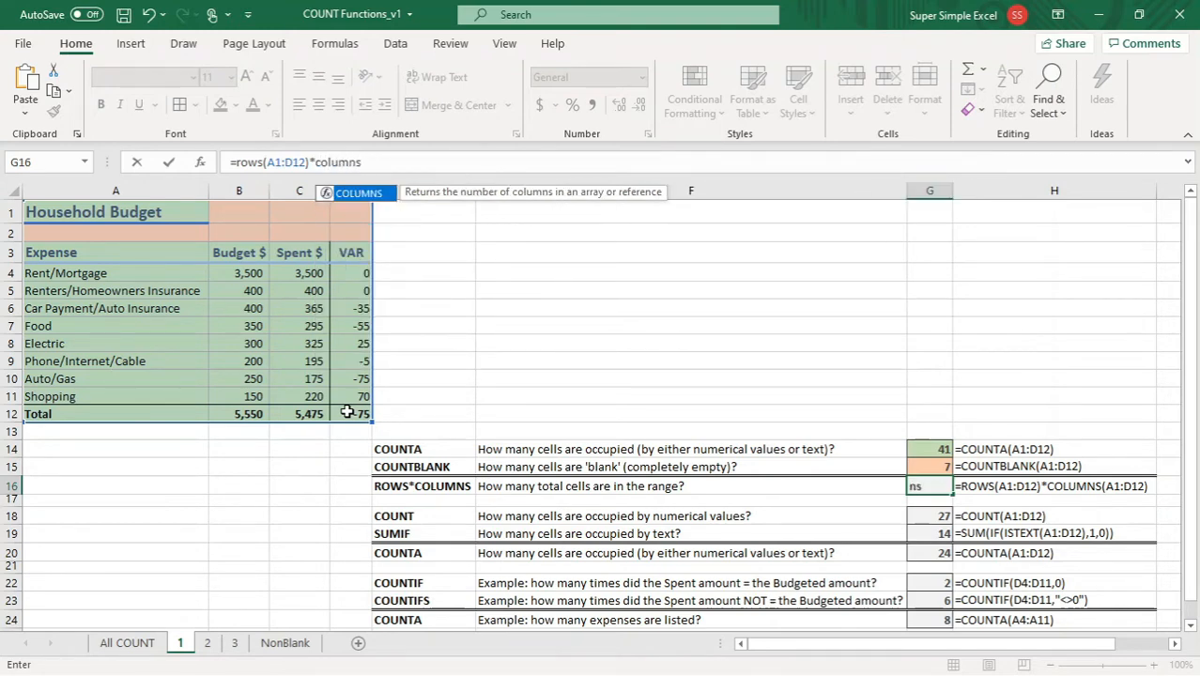
type("(")
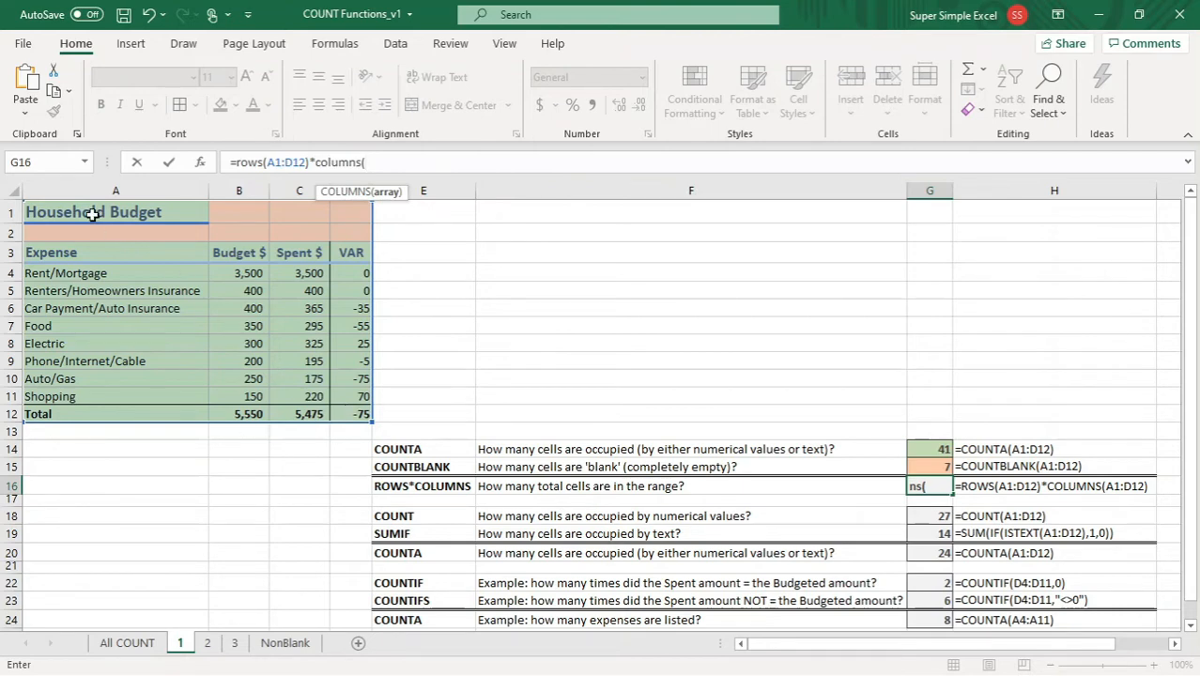
left_click_drag(90, 213, 358, 416)
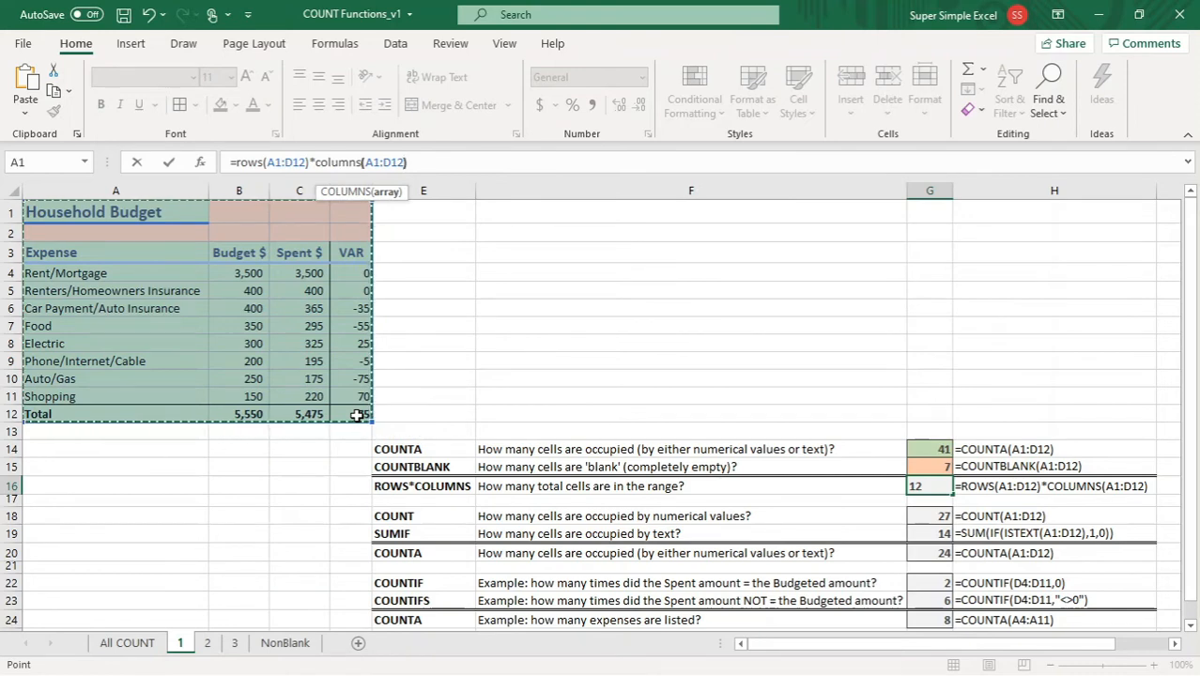
type(")")
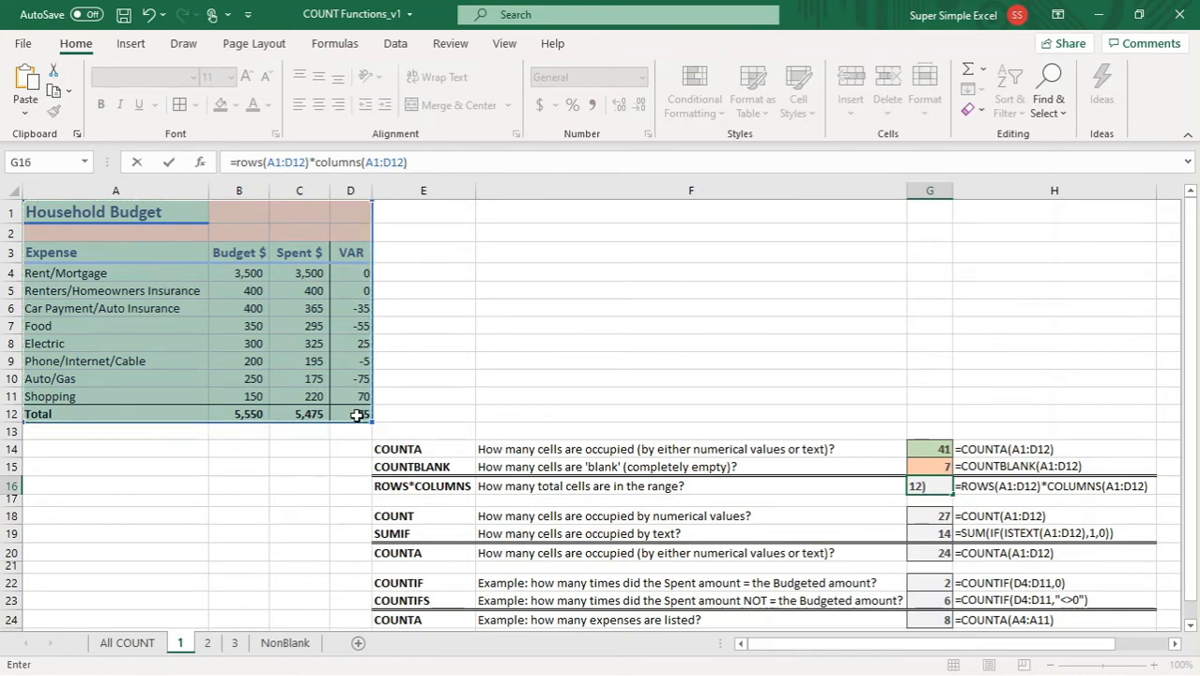
key("Return")
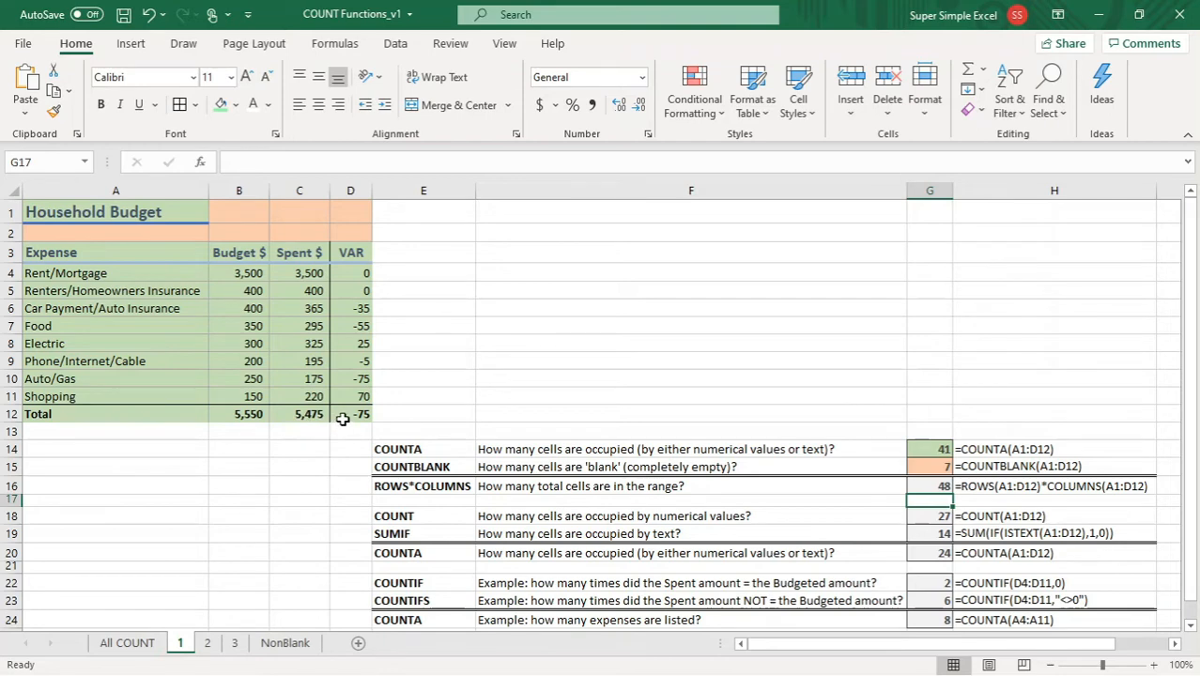
Step: Compare the total-cells formula in G16 with the COUNTA and COUNTBLANK results in G14 and G15
left_click(924, 485)
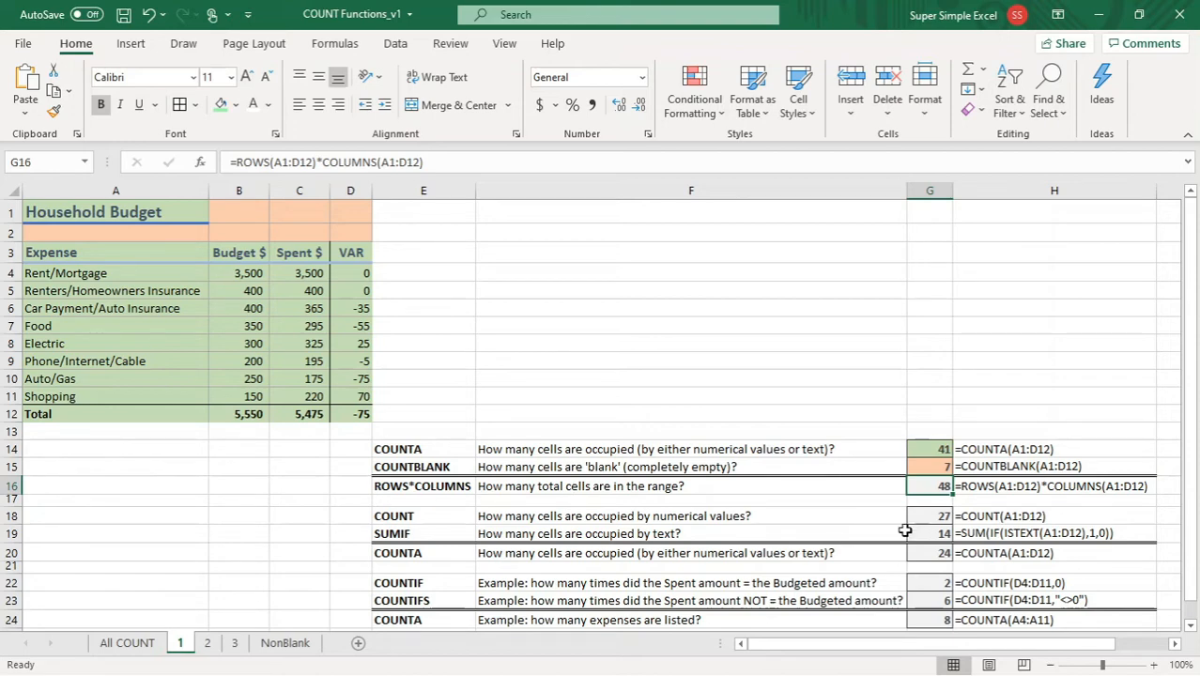
left_click(943, 452)
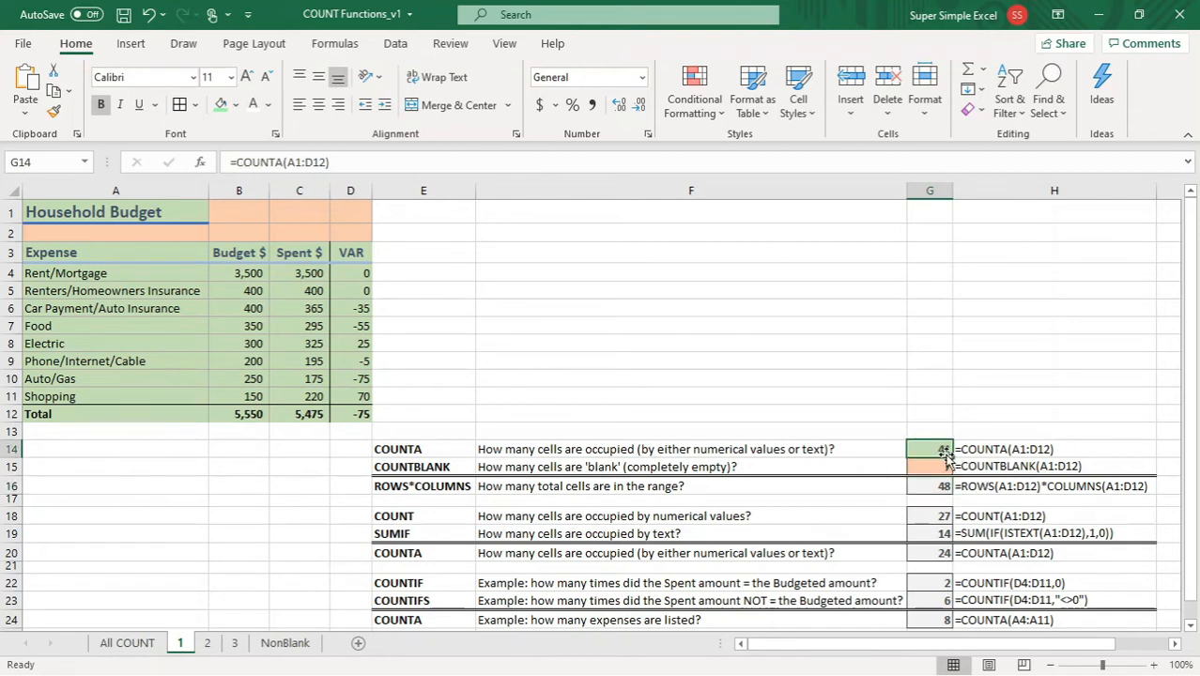
left_click(944, 467)
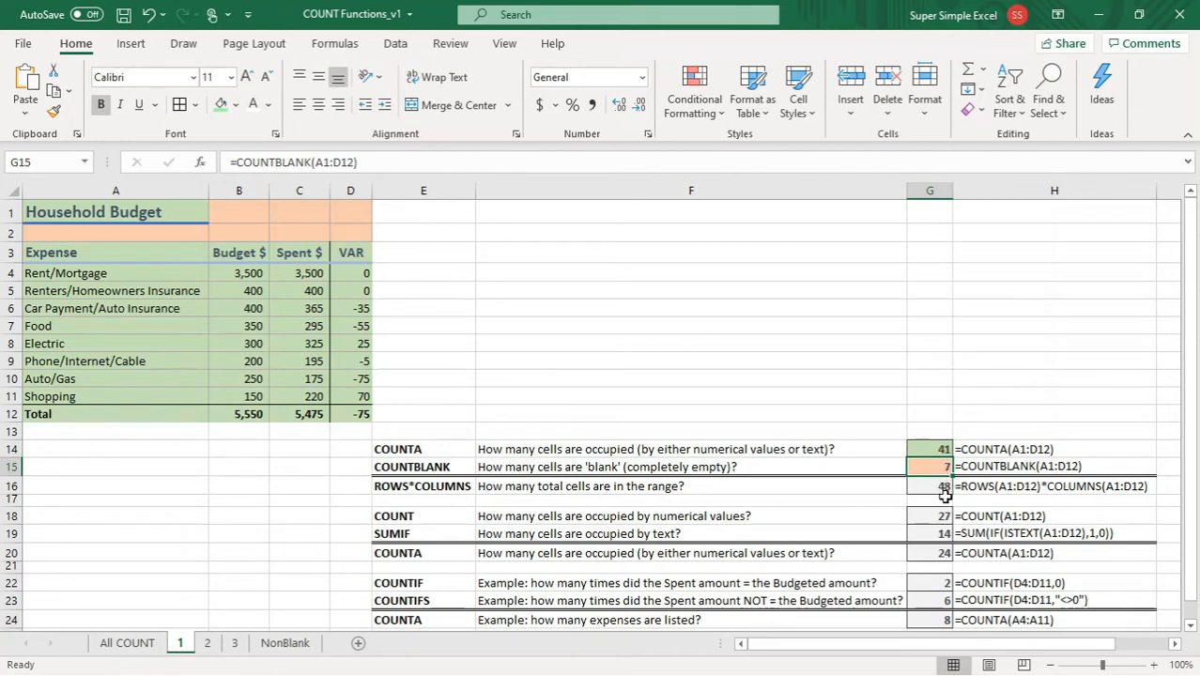
left_click(946, 499)
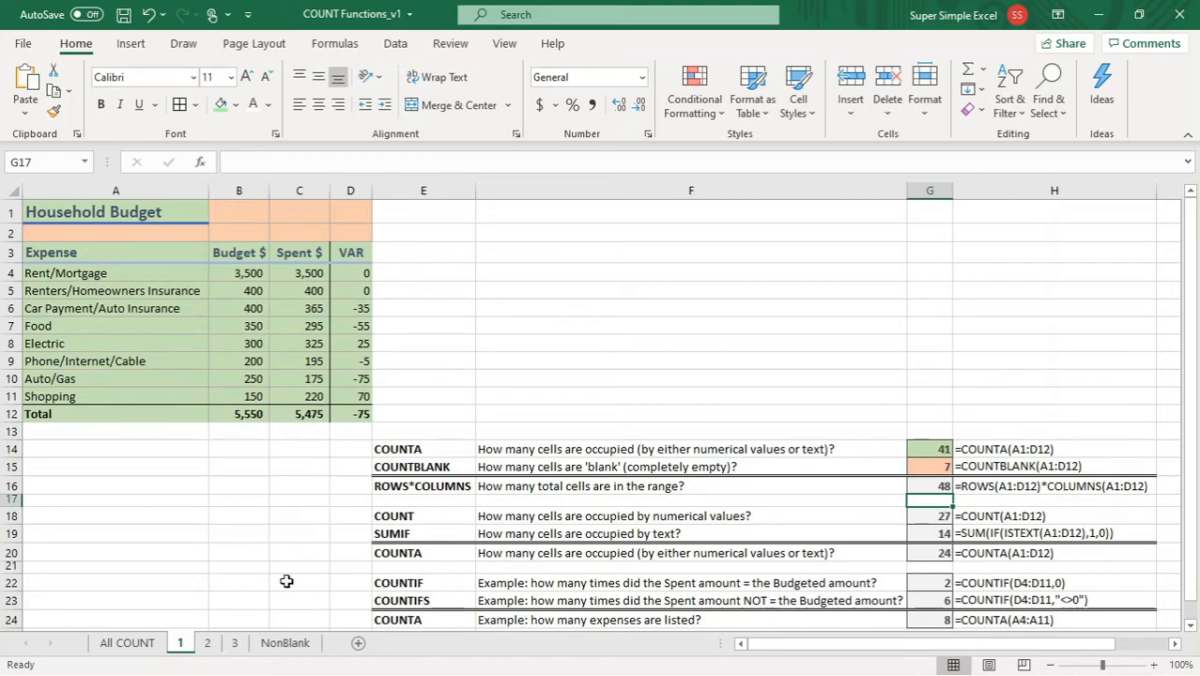
Step: On sheet 2, enter =COUNT(A1:D12) in G18 to count the budget cells occupied by numerical values
left_click(208, 643)
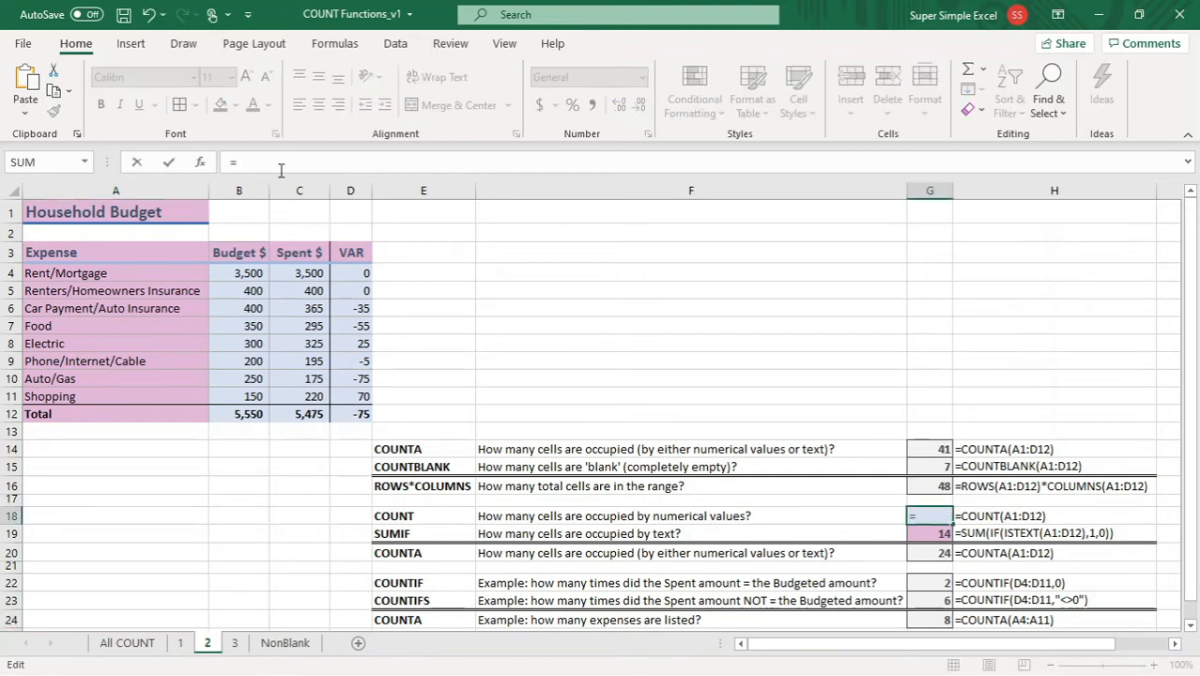
type("co")
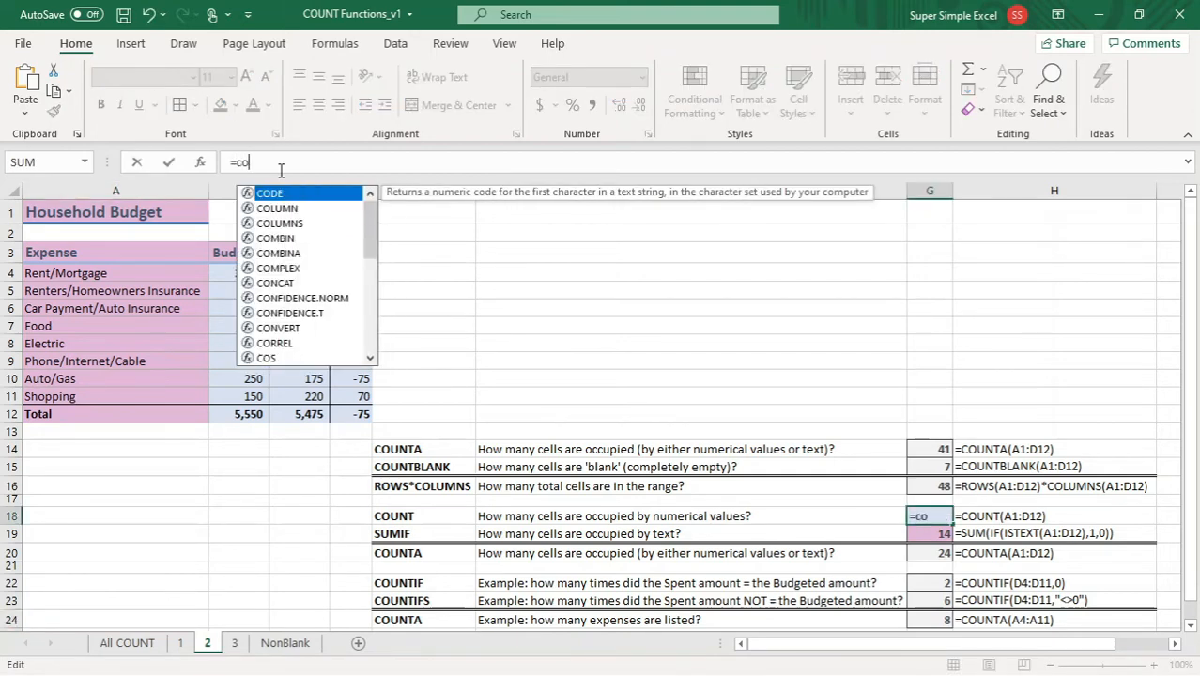
type("unt")
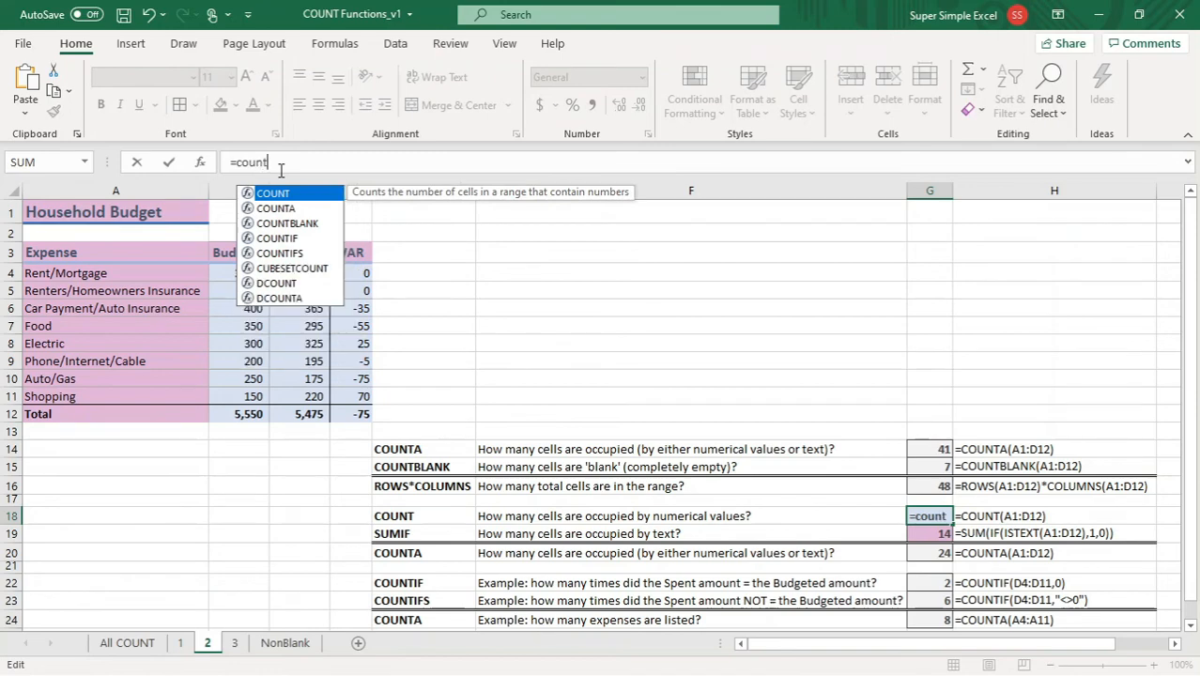
type("(")
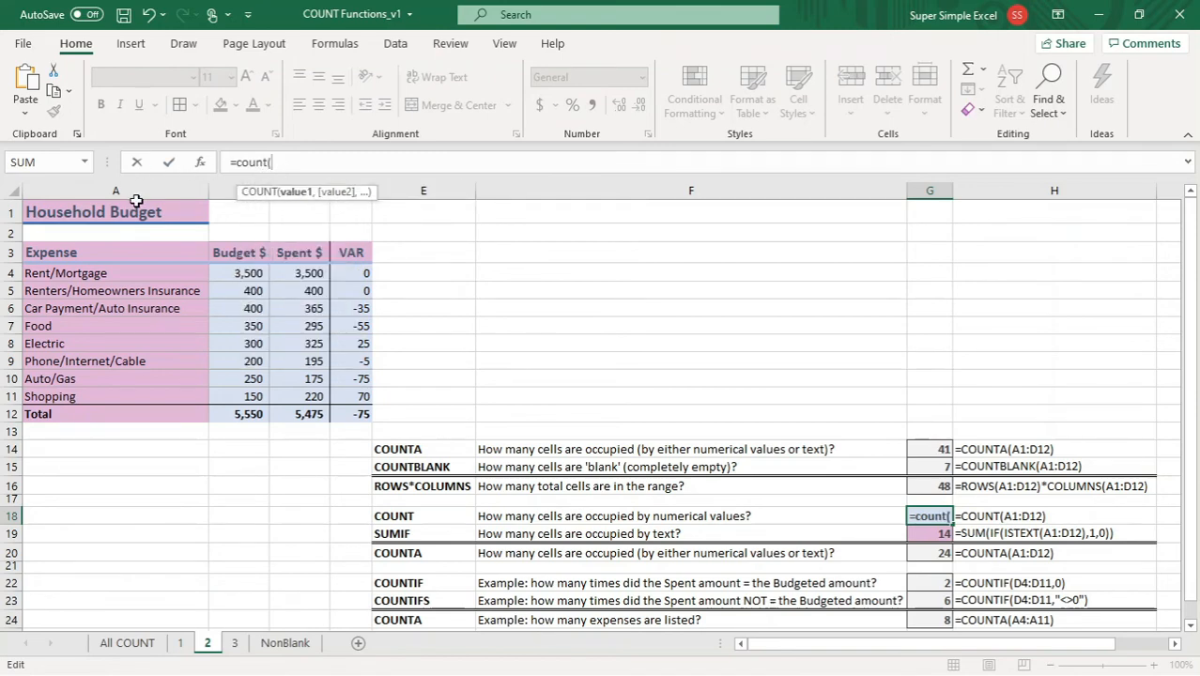
left_click_drag(136, 201, 353, 423)
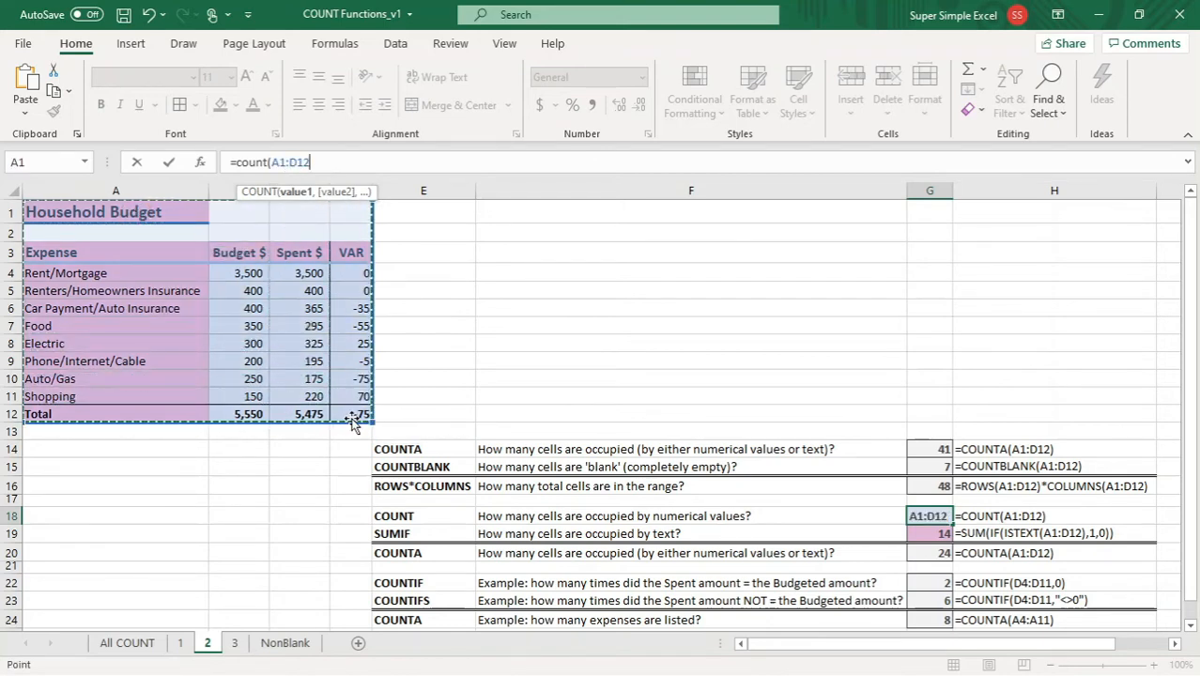
type(")")
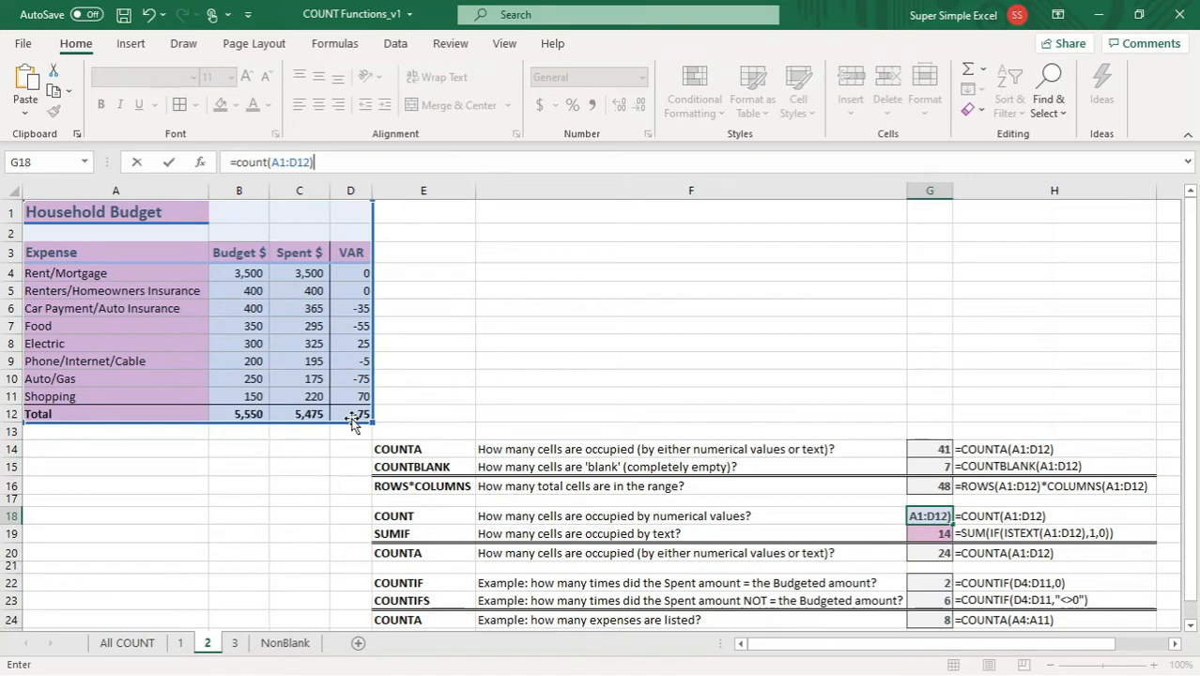
key("Return")
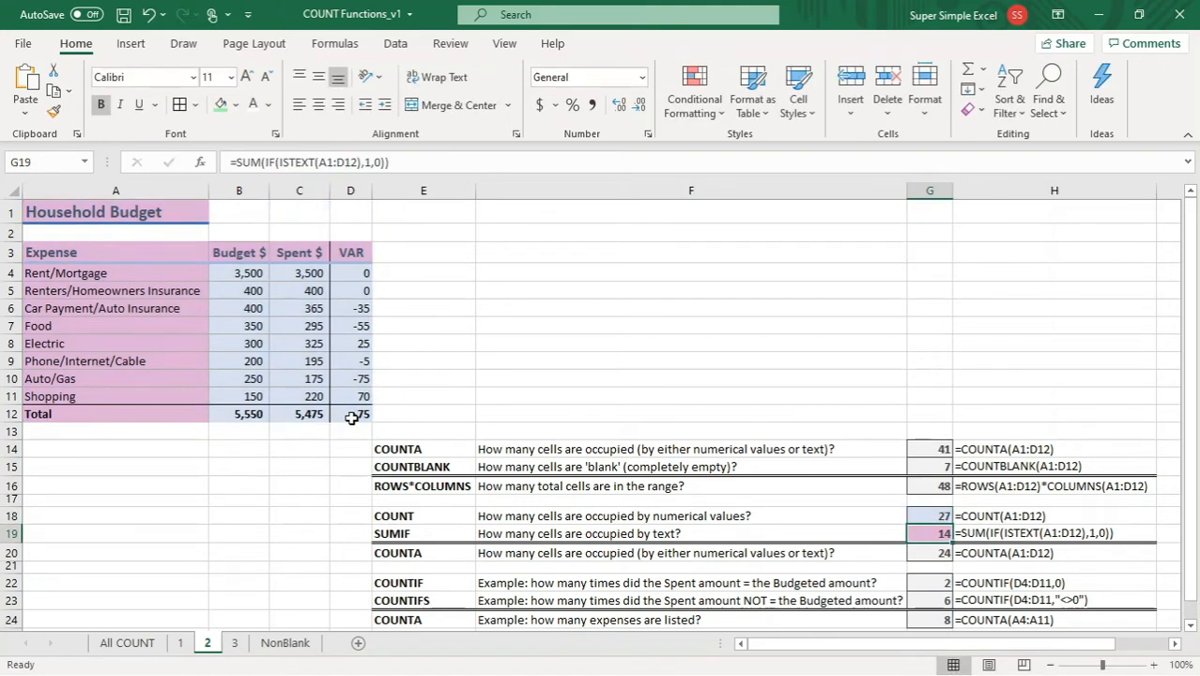
Step: Check the COUNT result in G18 against the numeric cells B4:D12 of the budget
left_click(925, 515)
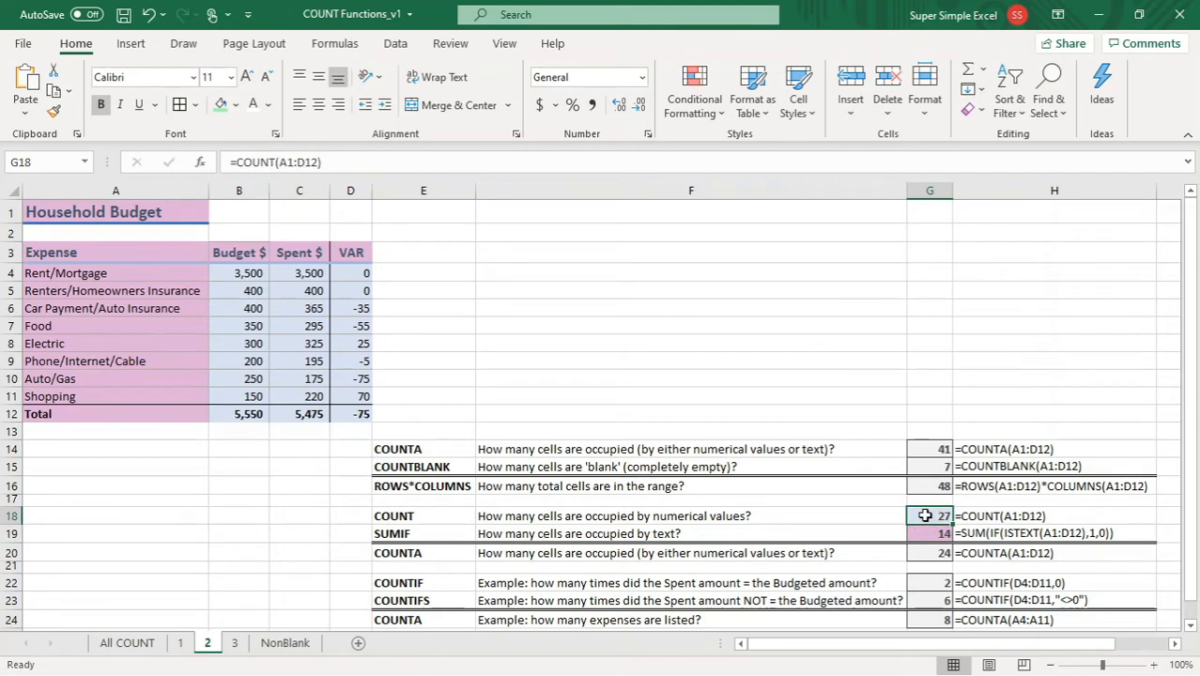
left_click_drag(240, 271, 369, 410)
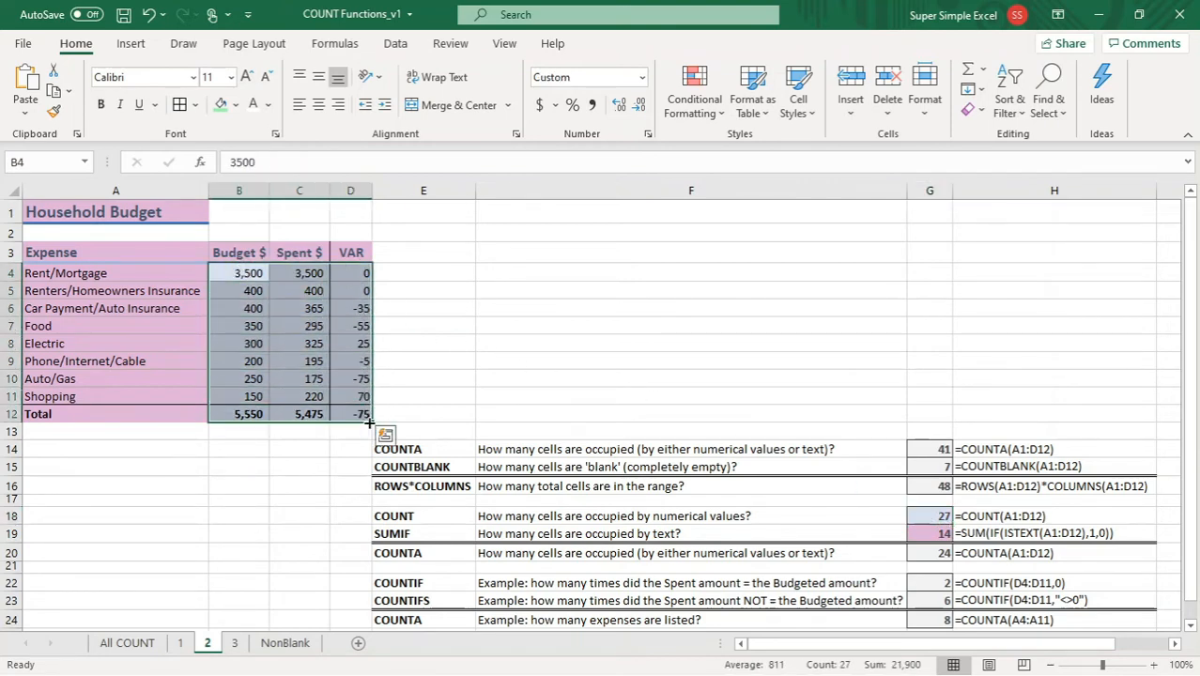
left_click(314, 448)
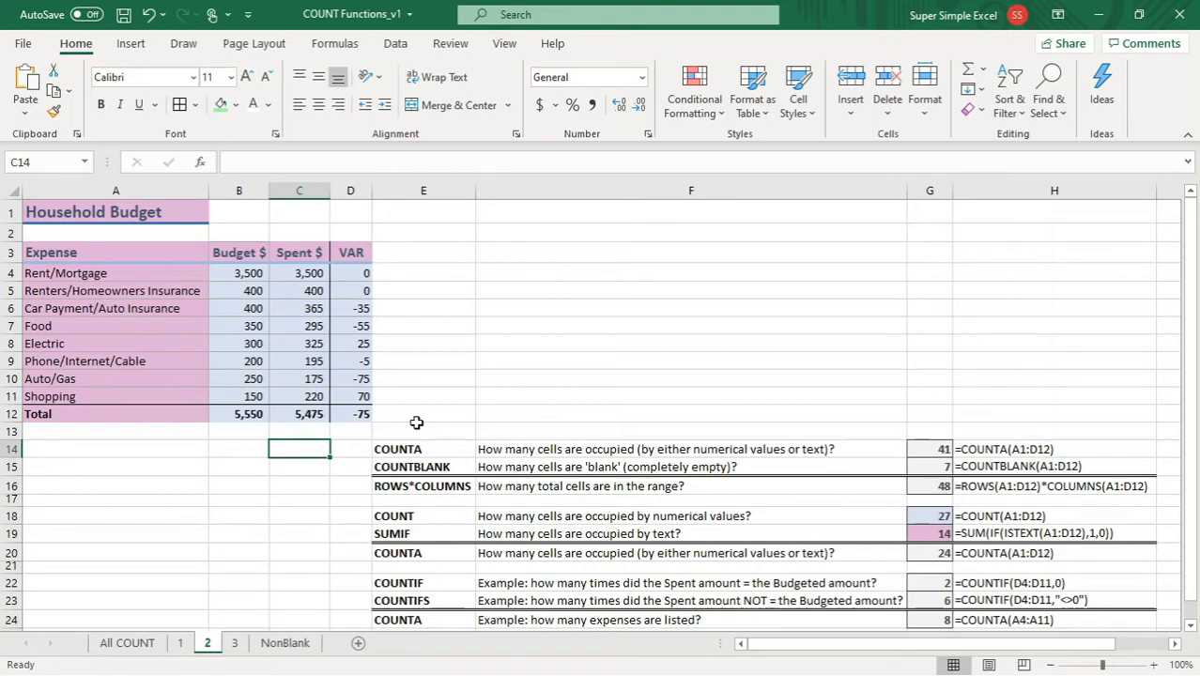
Step: Clear G19 and start its text-count formula as =SUM(IF(ISTEXT( with the range A1:D12
left_click(942, 533)
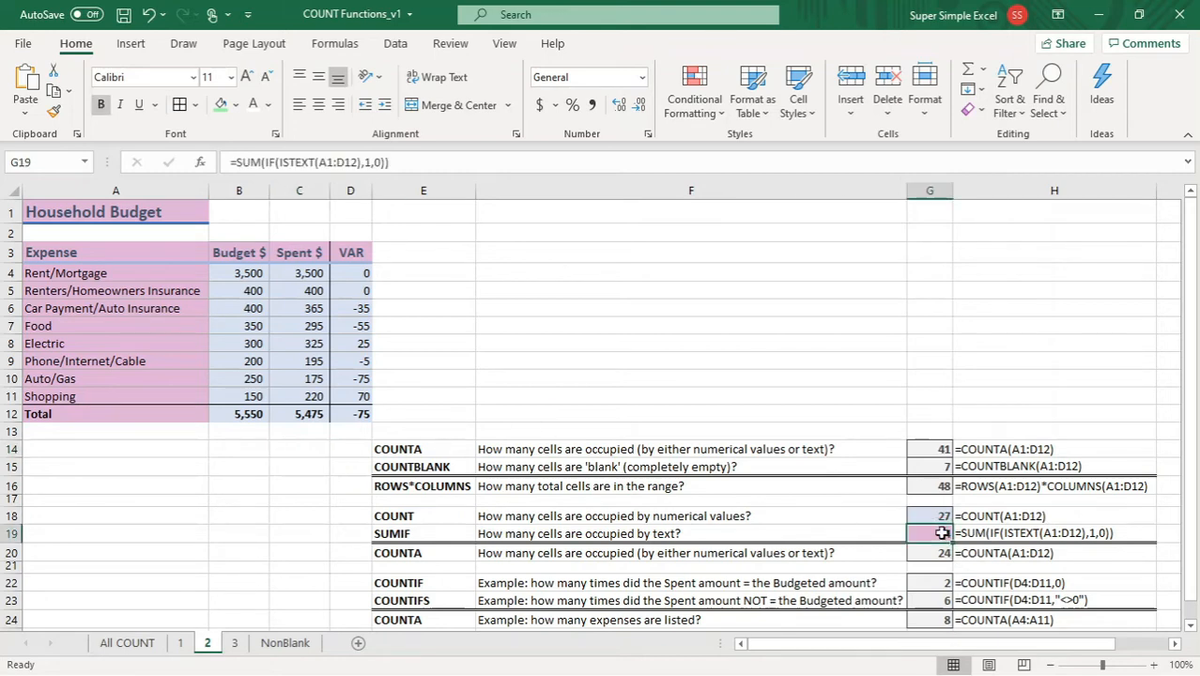
key("Delete")
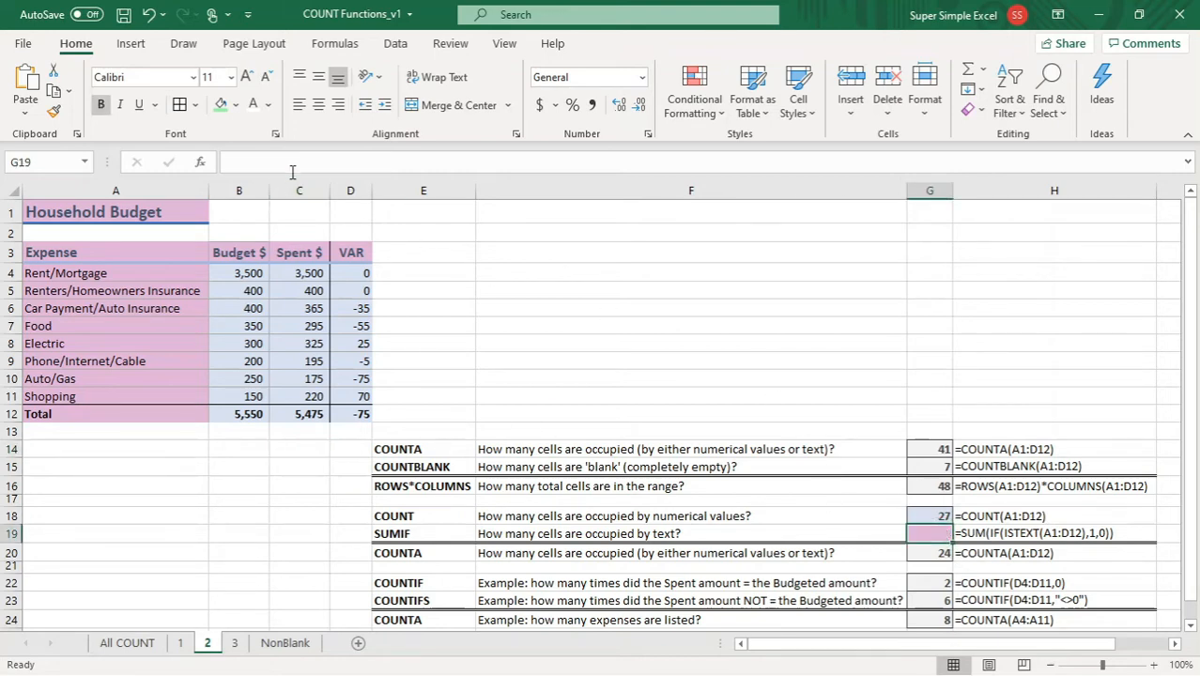
left_click(292, 165)
type("=s")
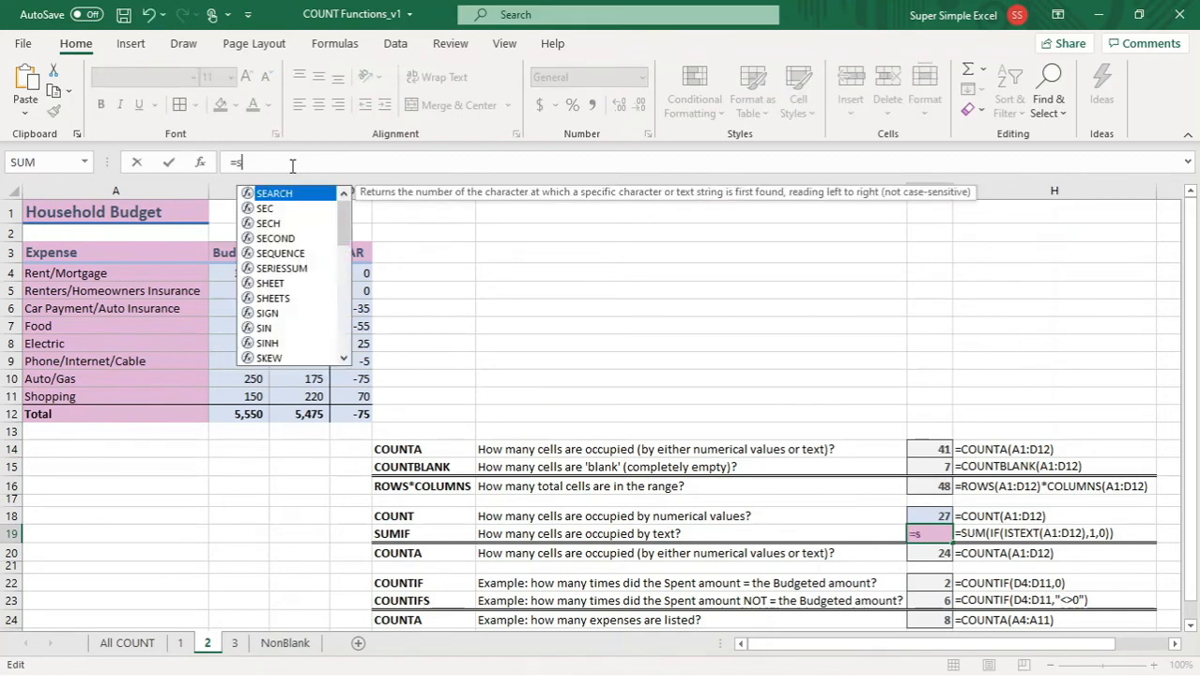
type("um(")
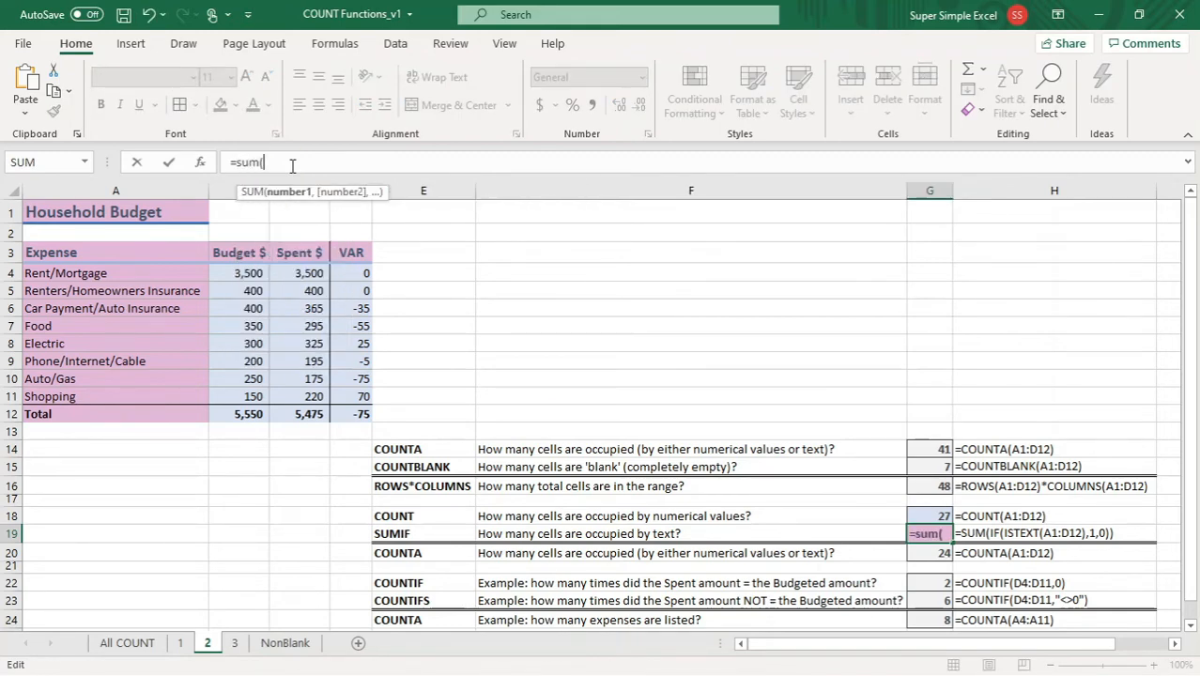
type("if(")
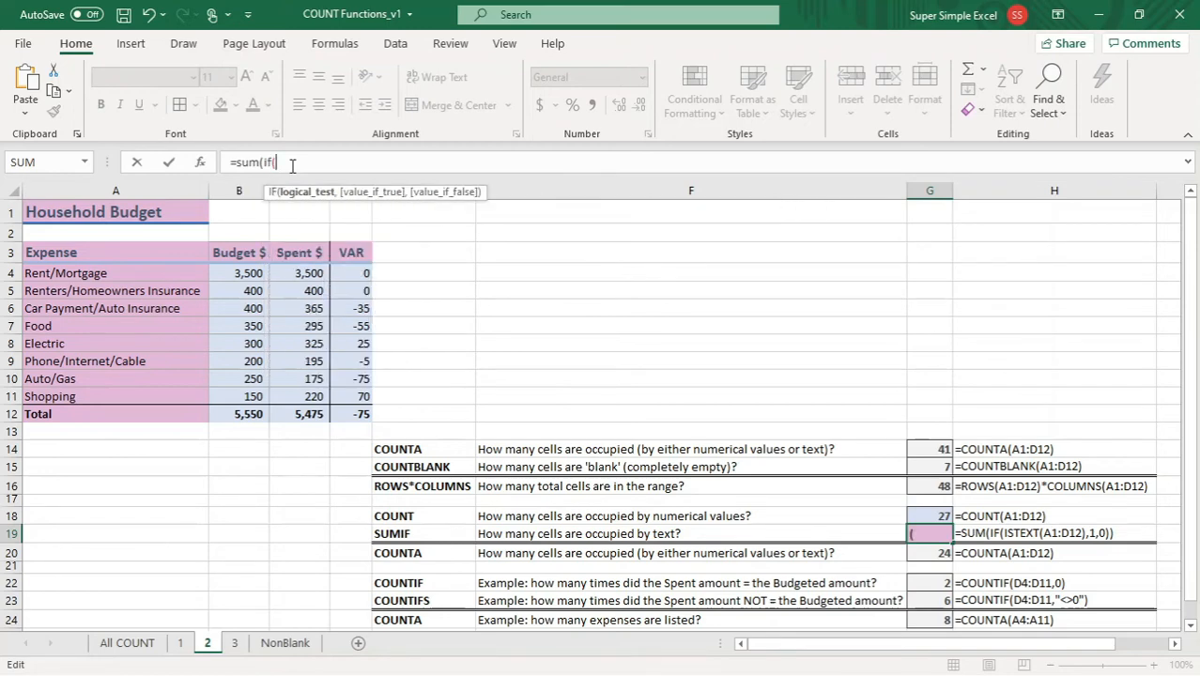
type("istext")
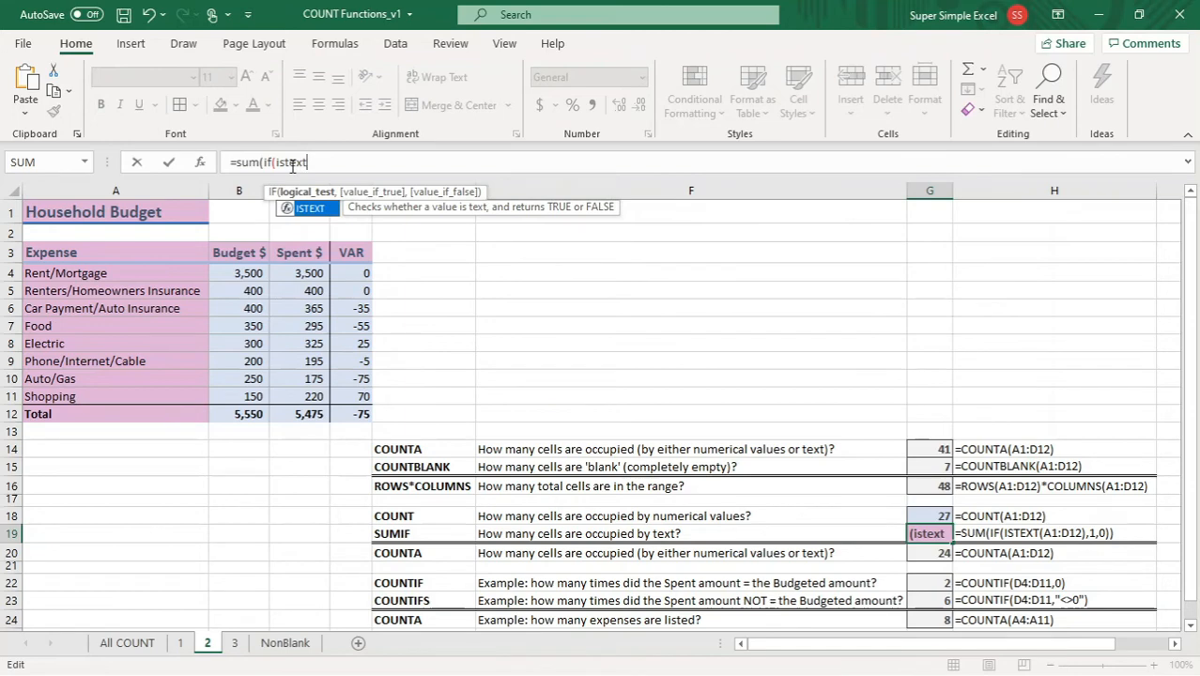
type("(")
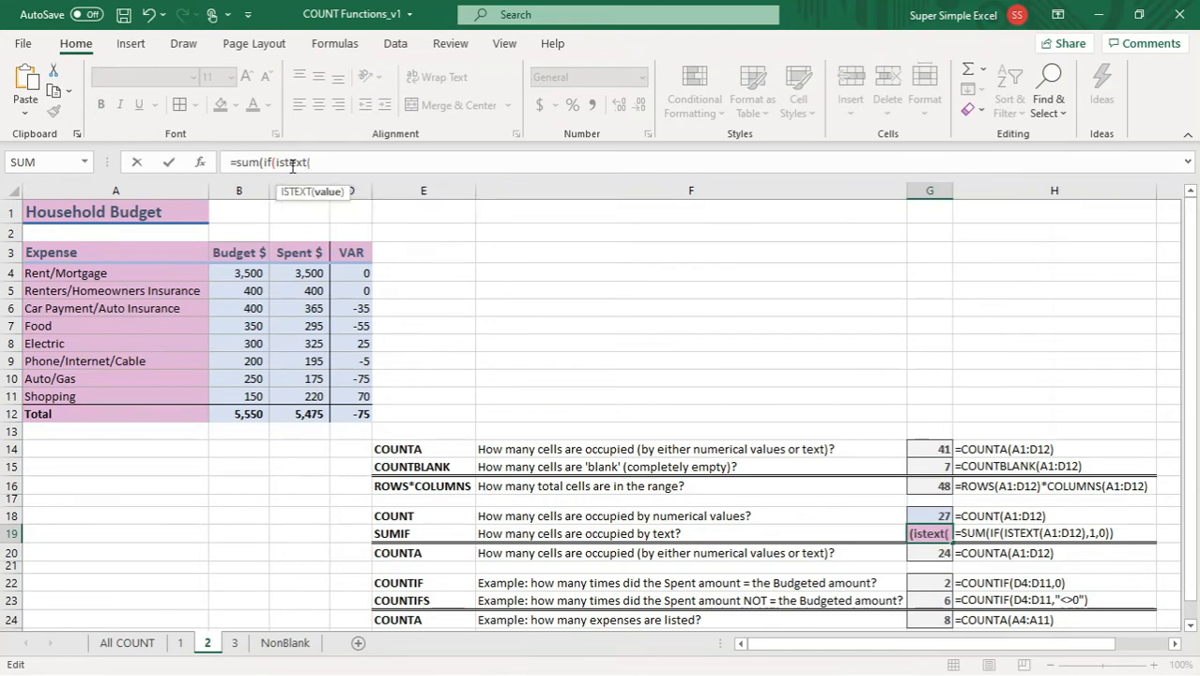
left_click_drag(122, 210, 371, 416)
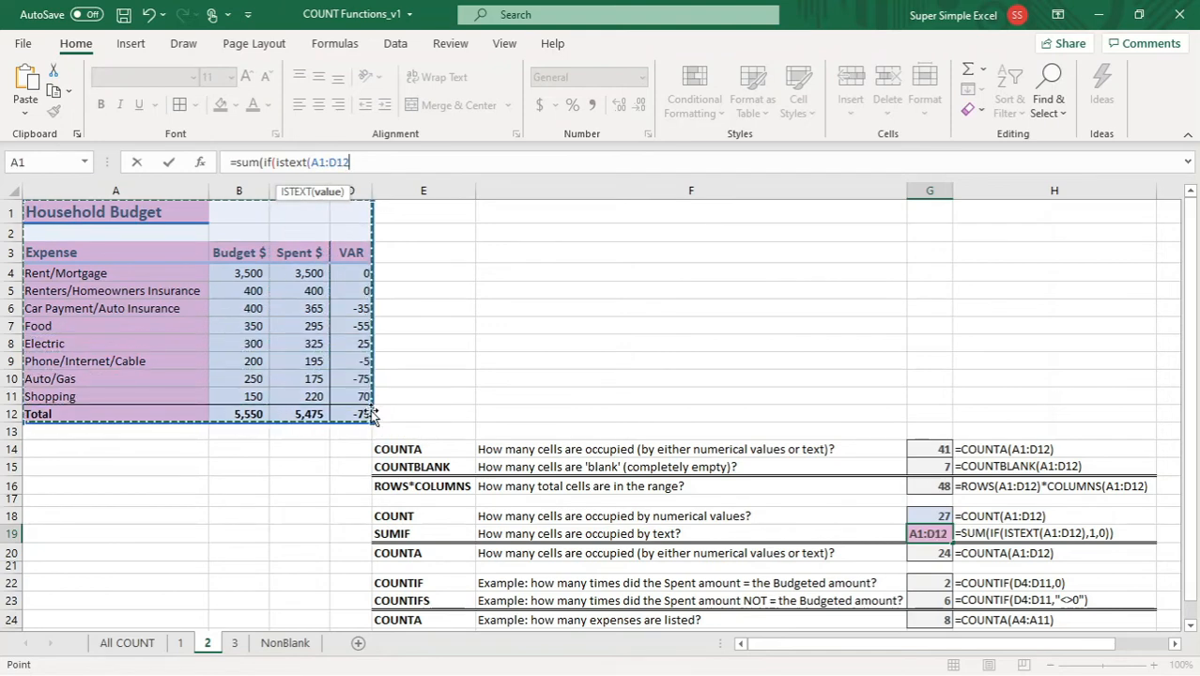
Step: Complete the G19 formula so IF returns 1 for text cells and 0 otherwise, giving =SUM(IF(ISTEXT(A1:D12),1,0))
type(")")
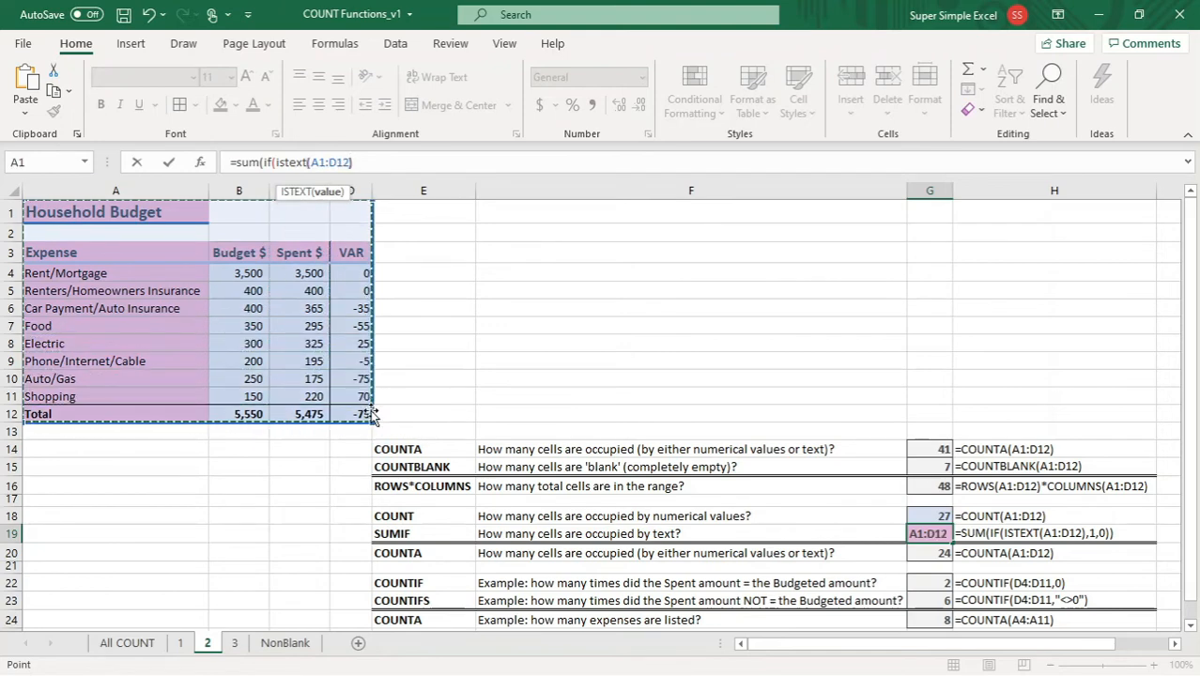
type(",")
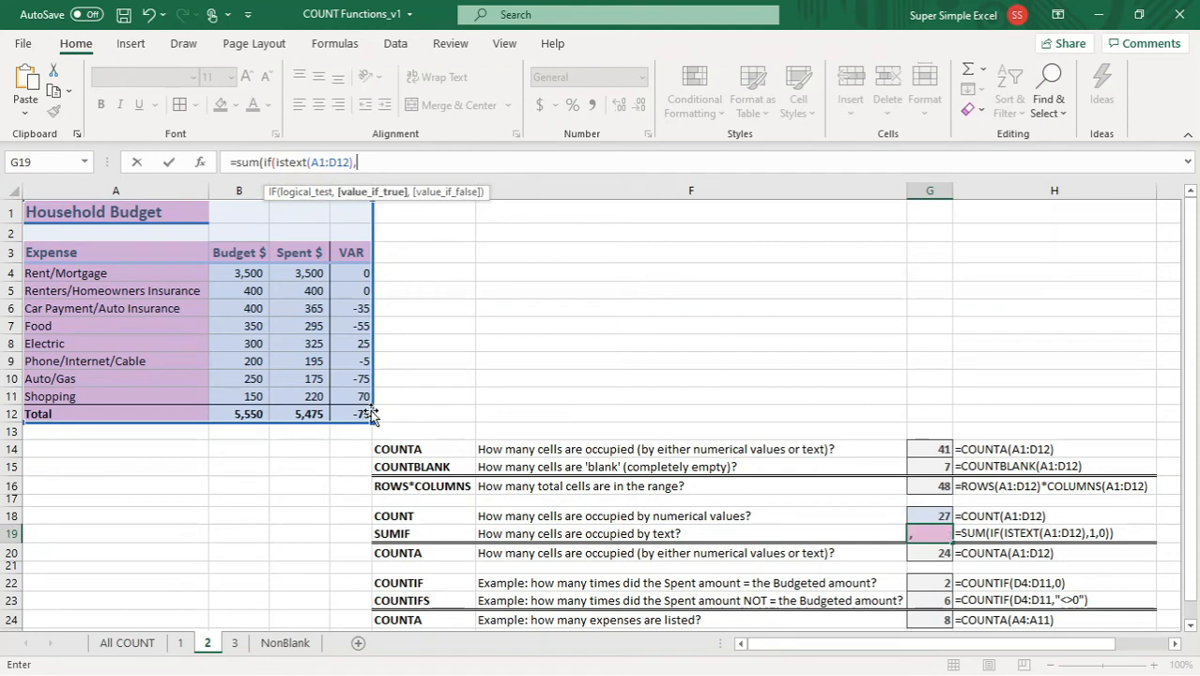
type("1,0")
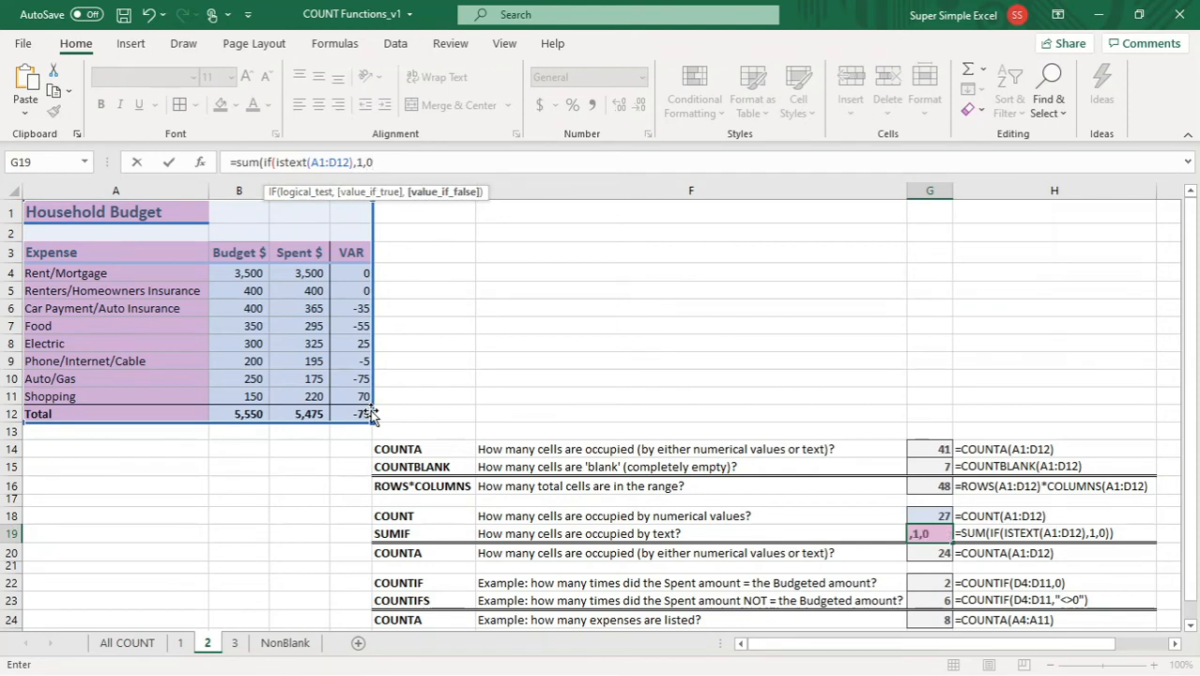
type(")")
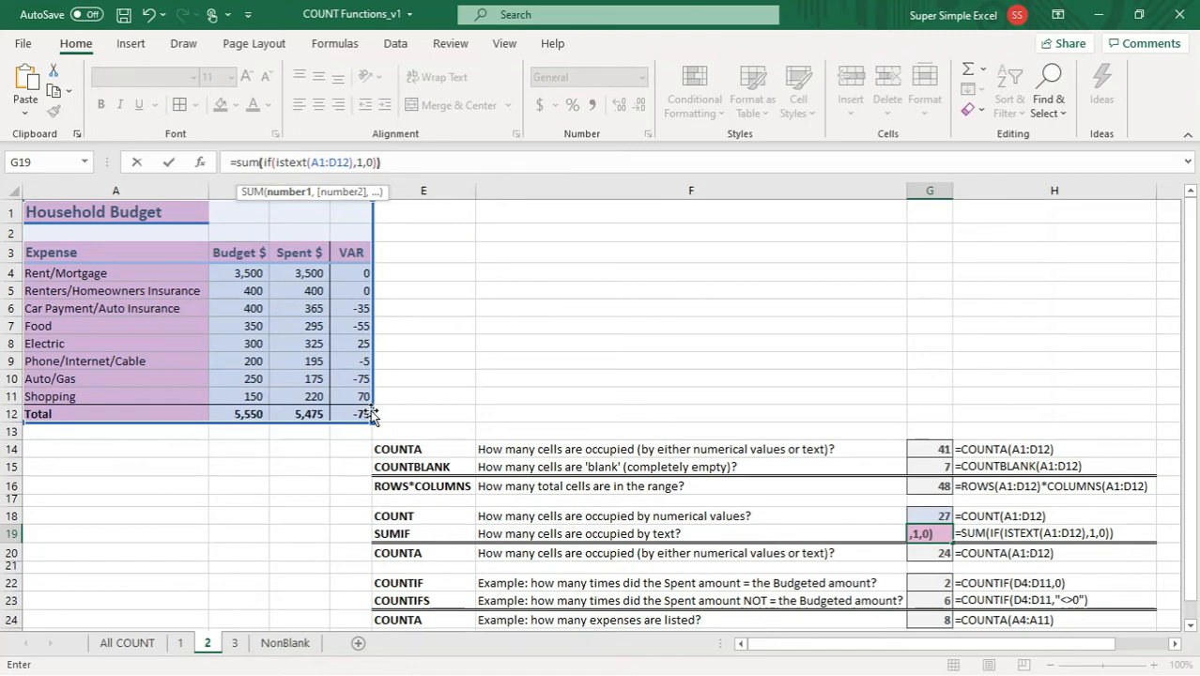
type(")")
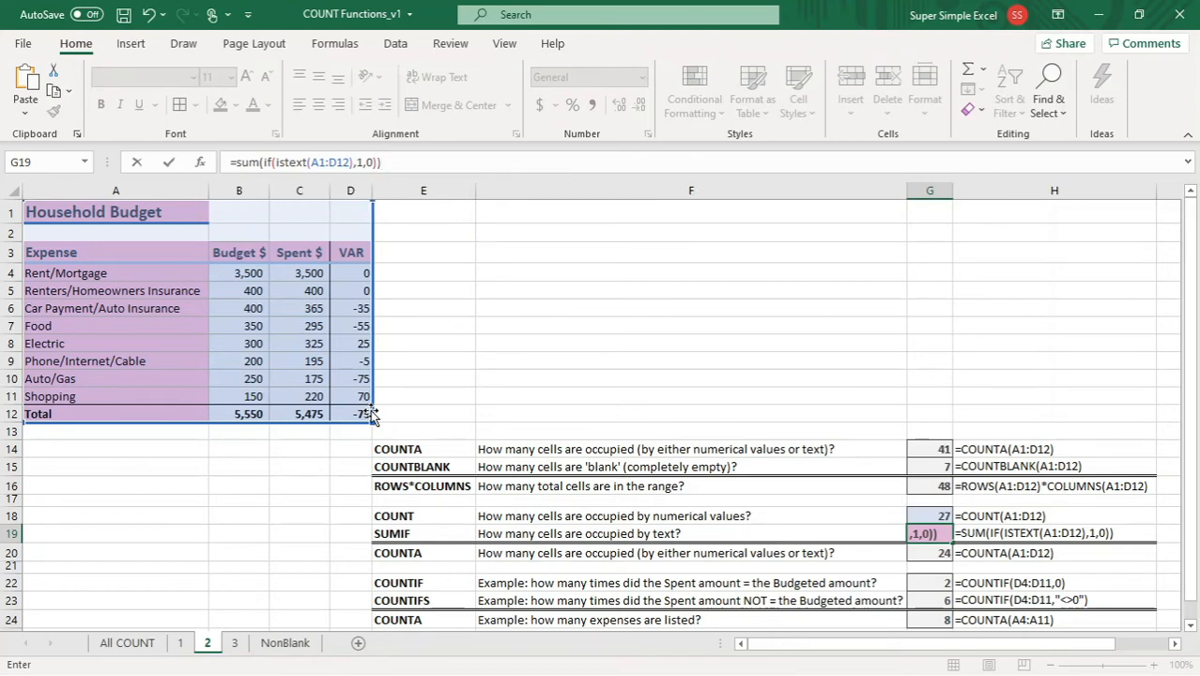
key("Return")
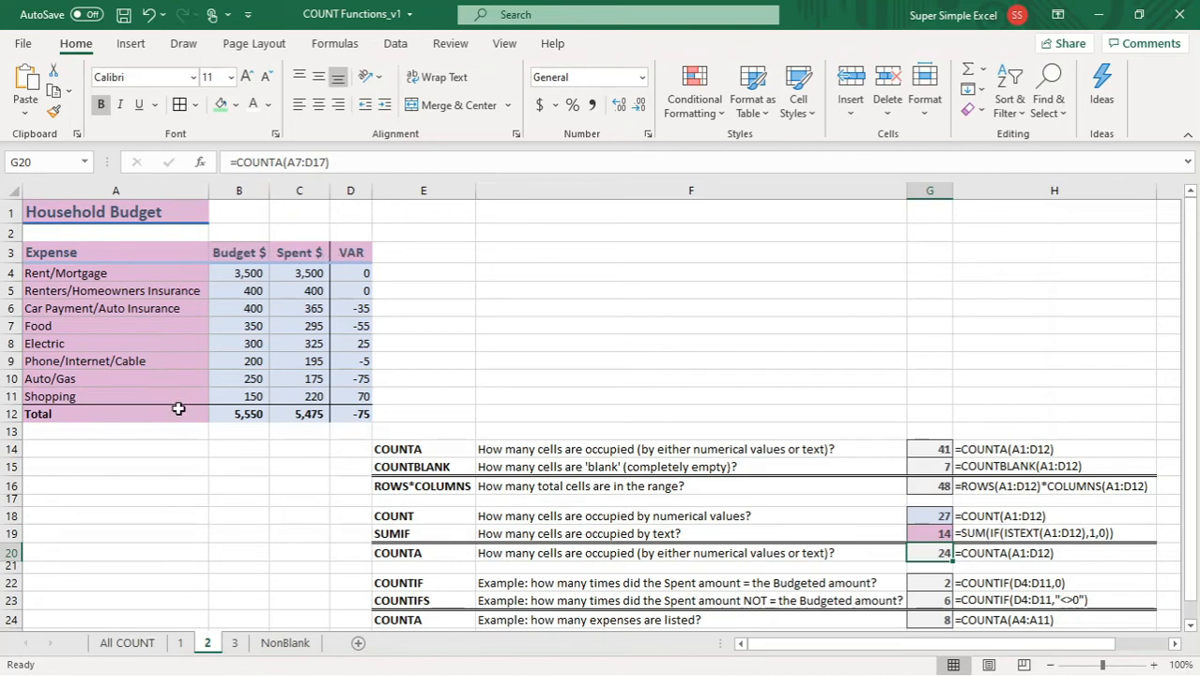
Step: On sheet 3, replace the G22 formula with =COUNTIF(D4:D11,0) to count expenses whose spent amount equals the budget
key("ctrl+Page_Down")
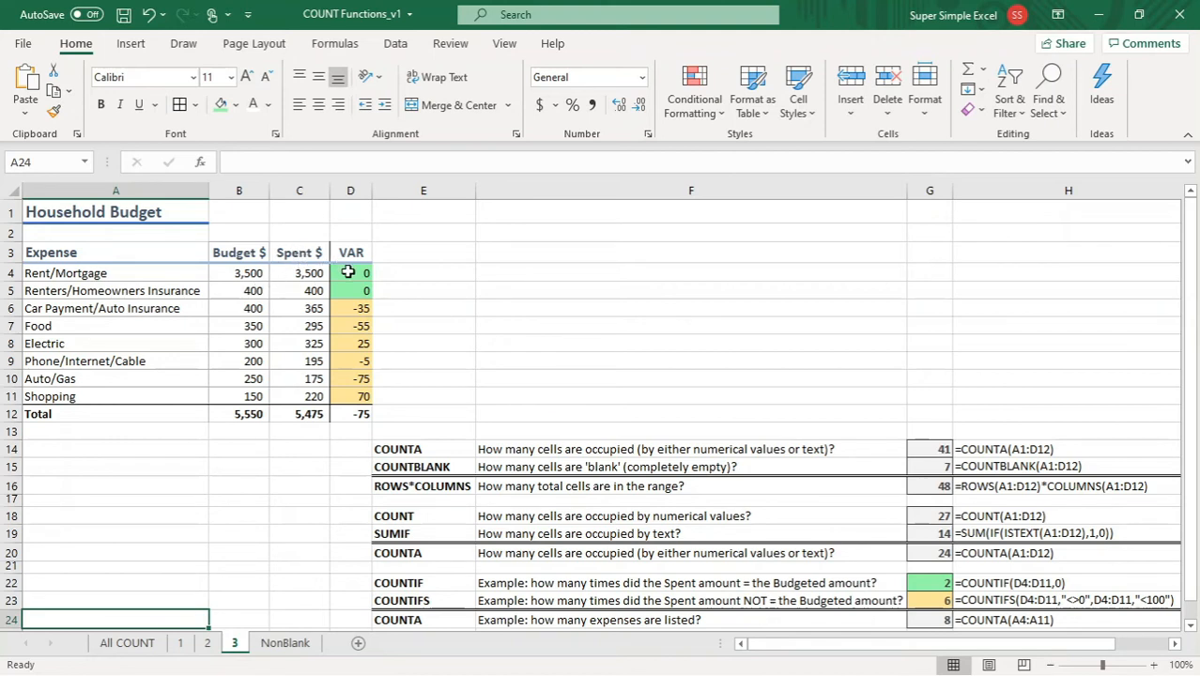
left_click(936, 581)
key("Delete")
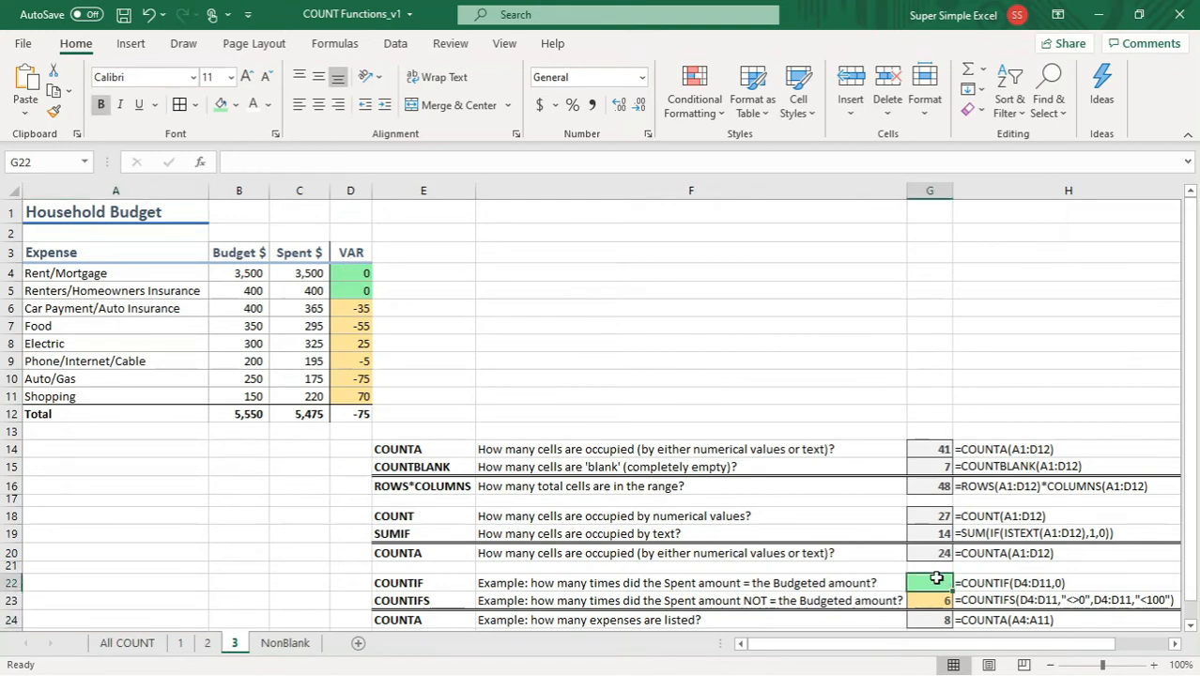
left_click(277, 165)
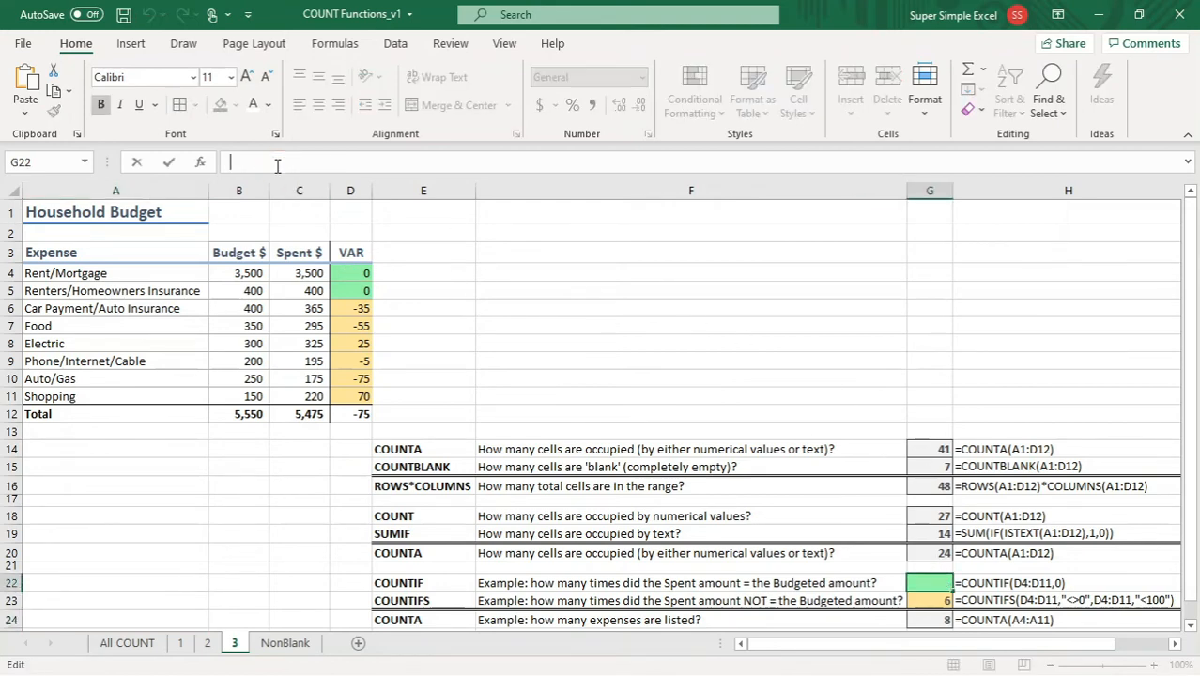
type("=")
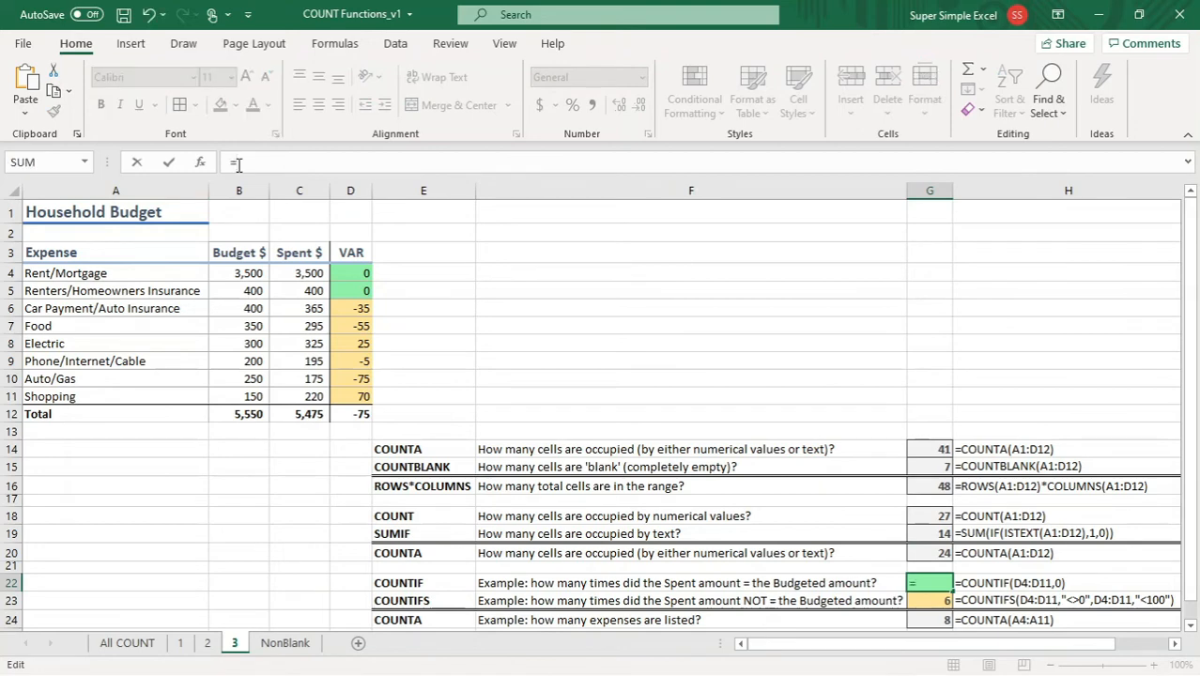
type("countif")
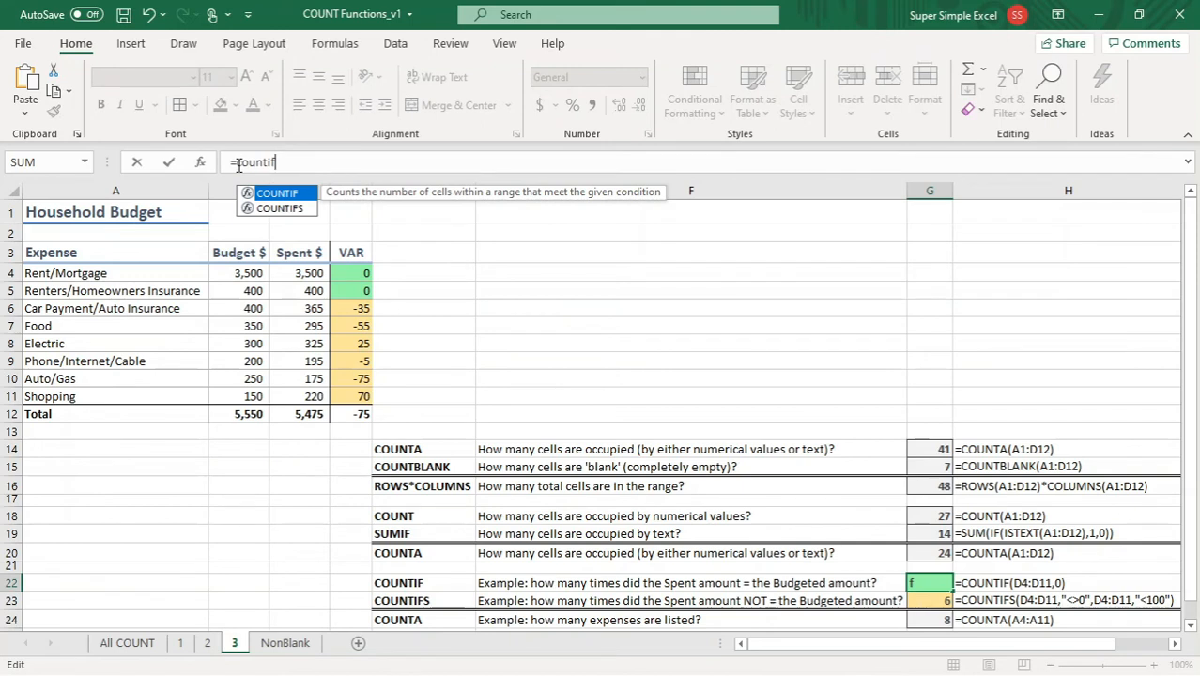
type("(")
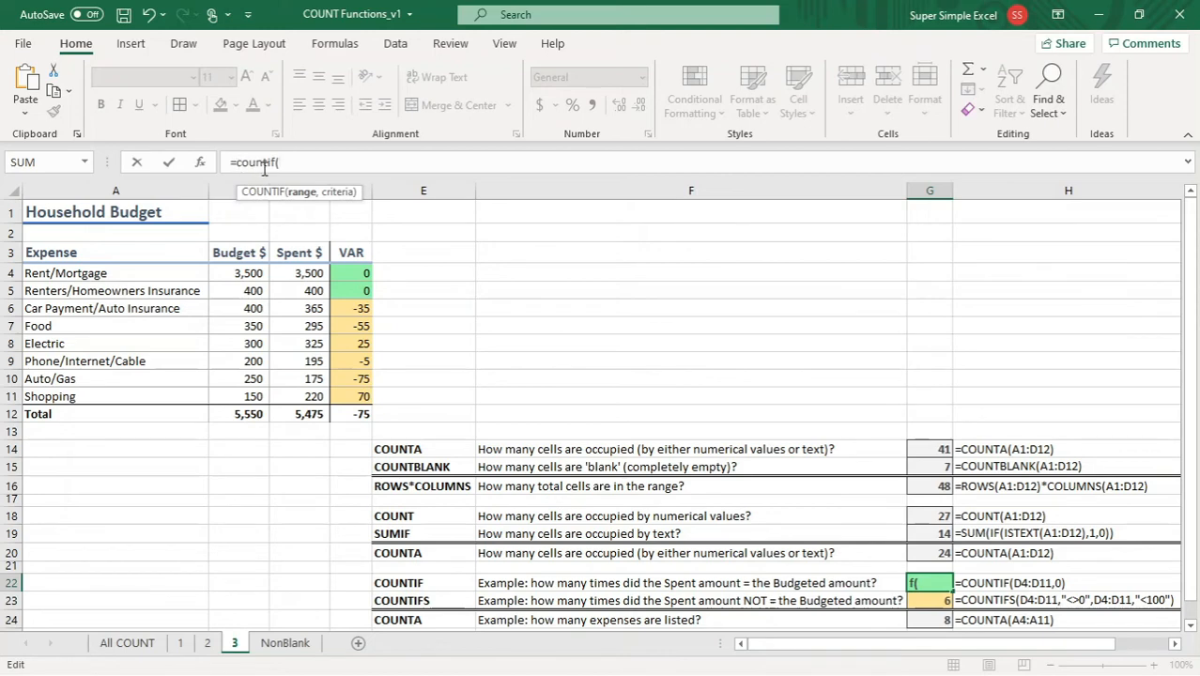
left_click_drag(362, 273, 359, 392)
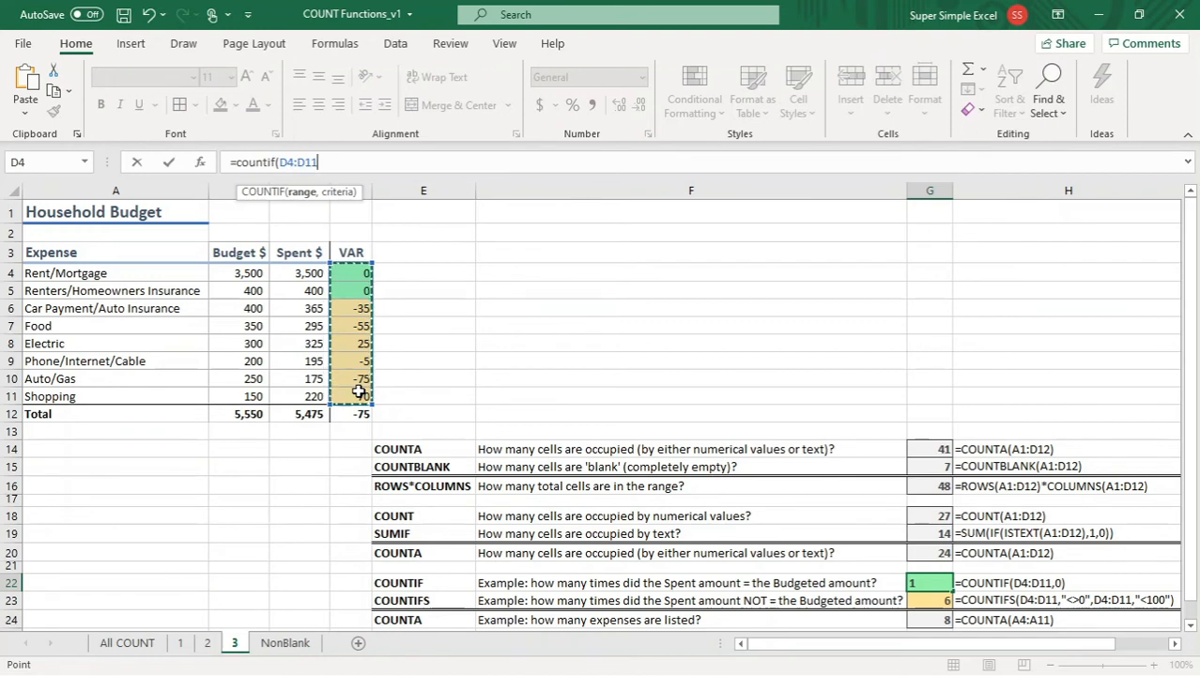
type(",")
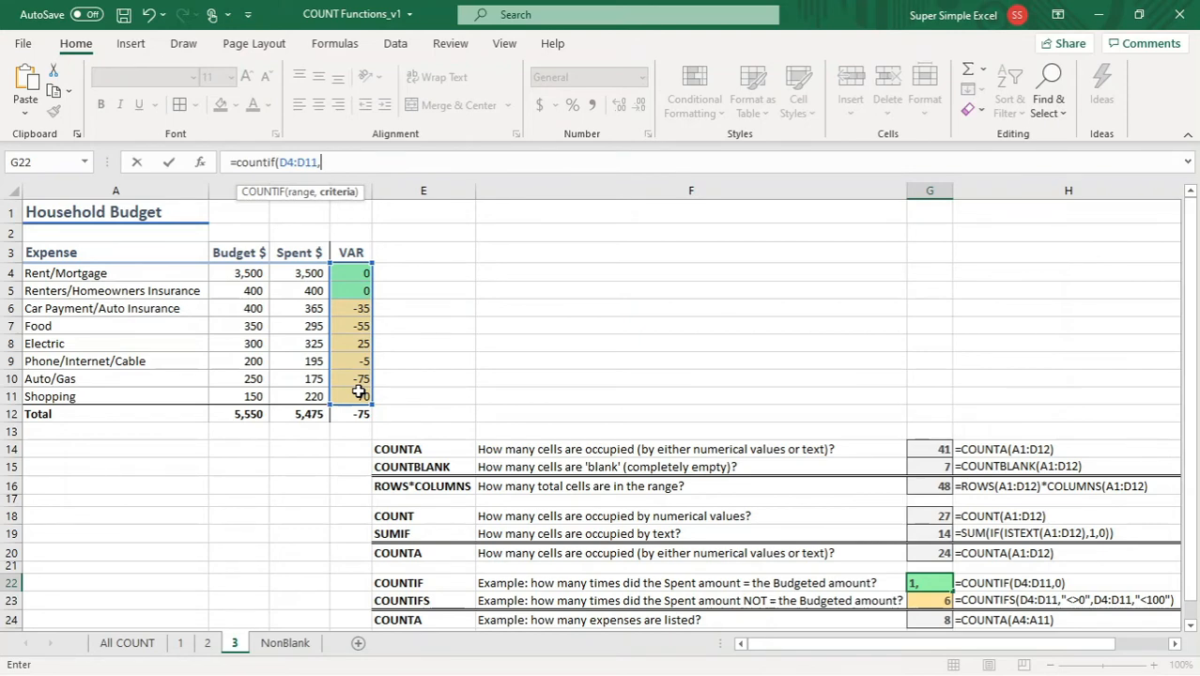
type("0)")
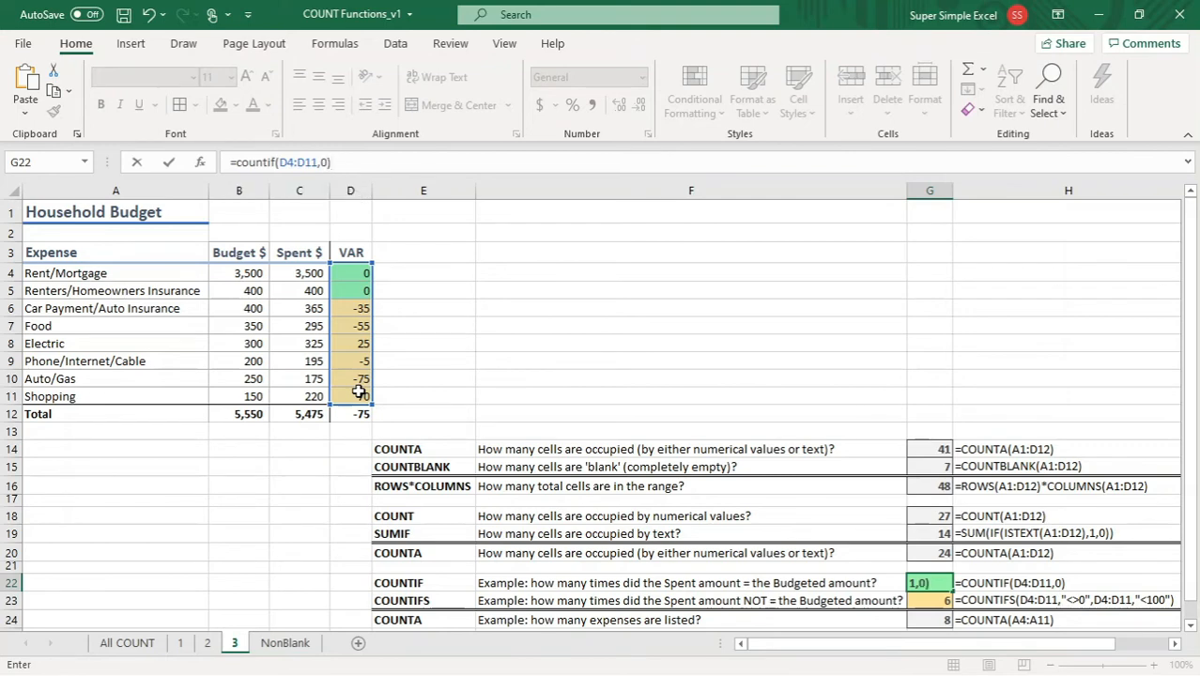
key("Return")
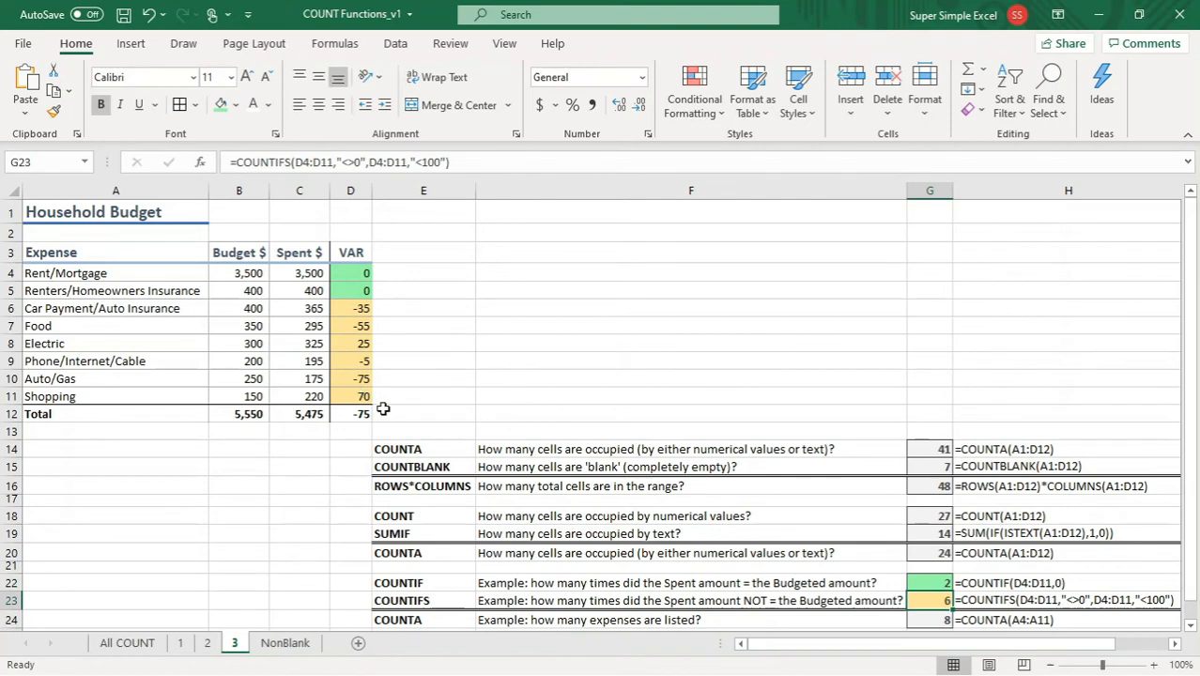
Step: Check the COUNTIF result in G22 against the variance values in D4:D11
left_click(939, 582)
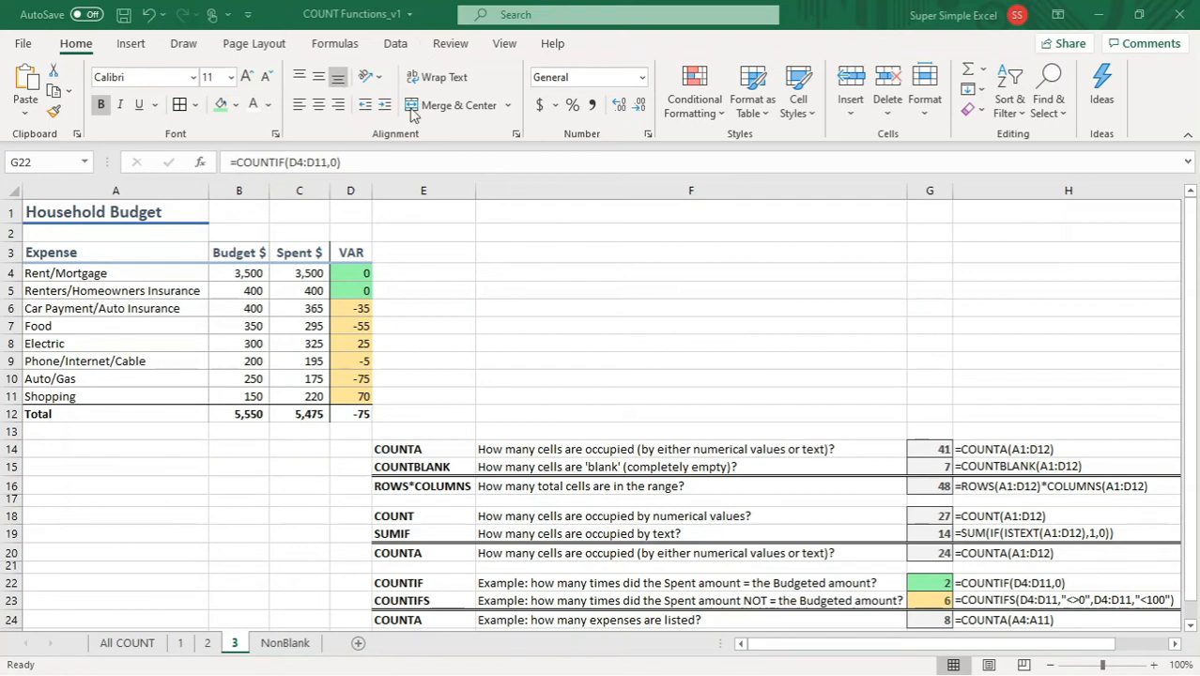
left_click(372, 307)
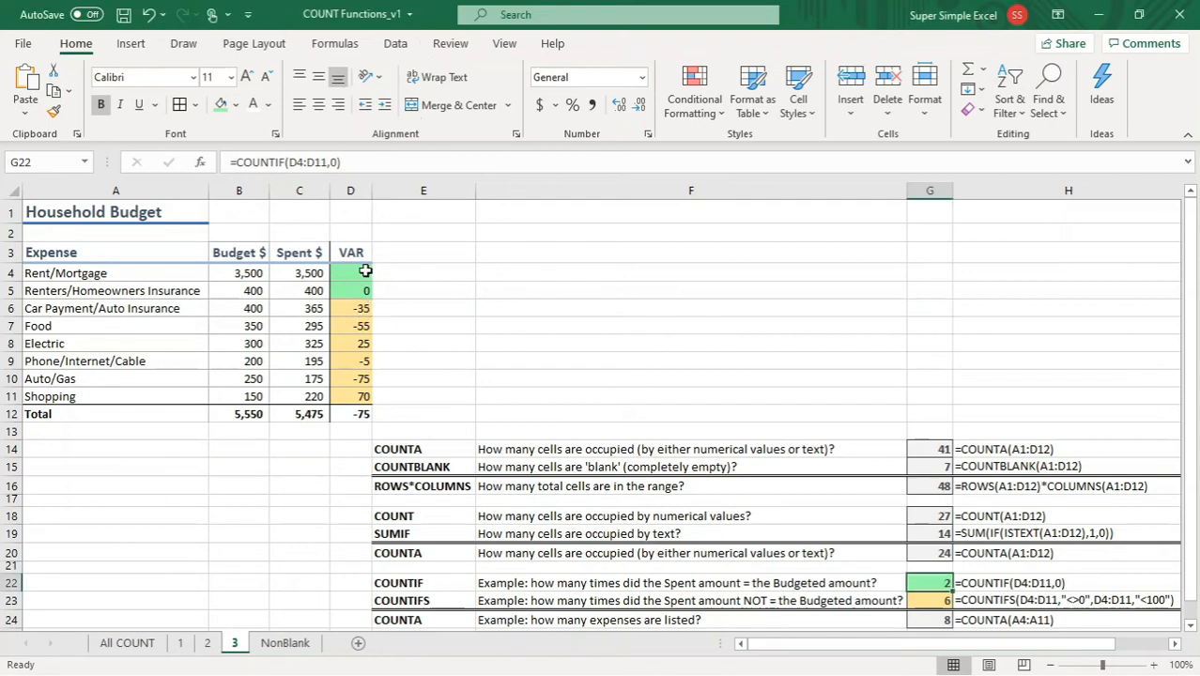
left_click_drag(364, 272, 364, 394)
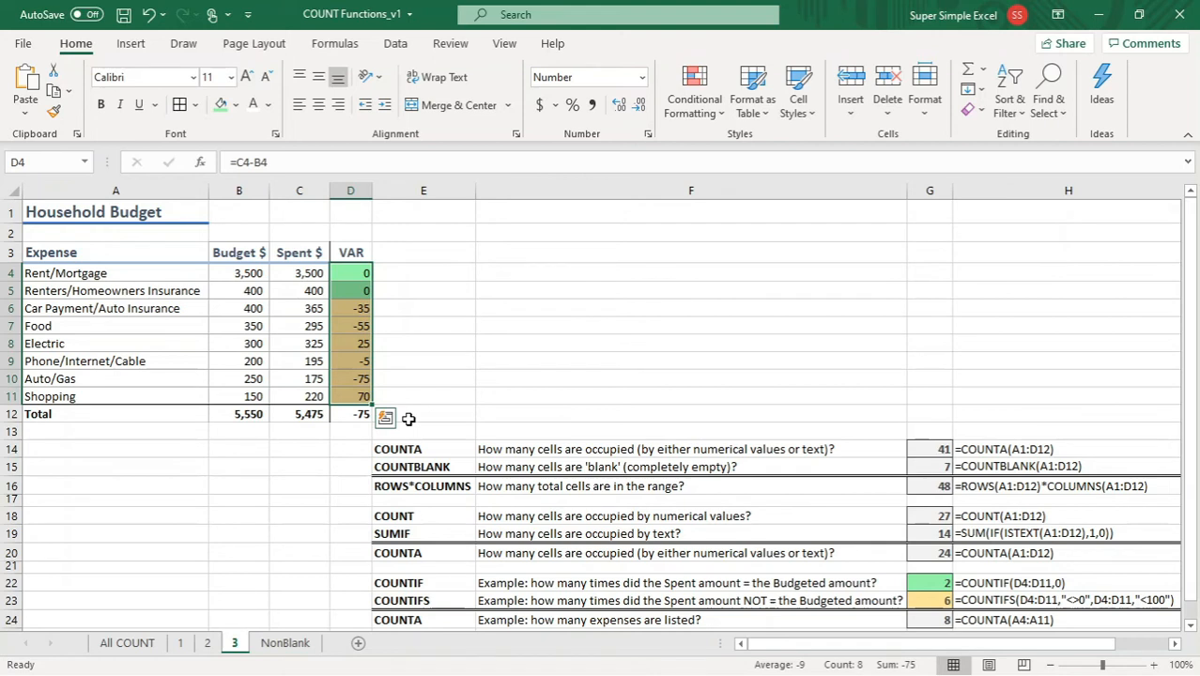
Step: Clear G23 and start its formula as =COUNTIFS( with the variance values D4:D11 as the first criteria range
left_click(934, 601)
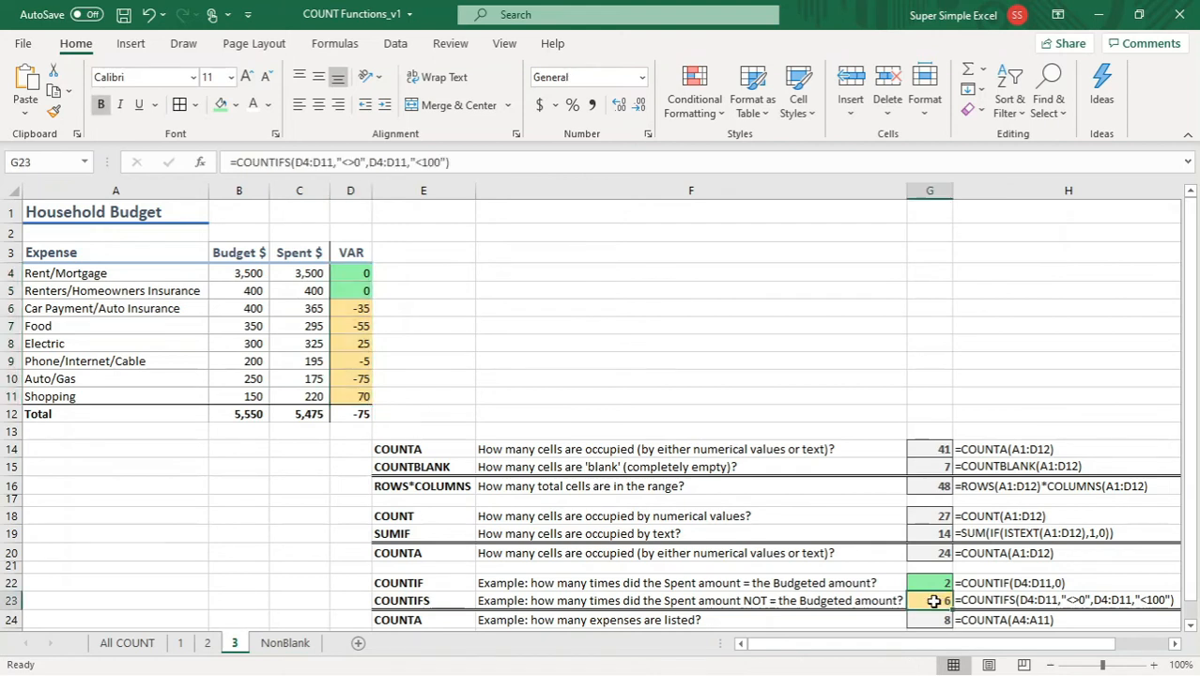
key("Delete")
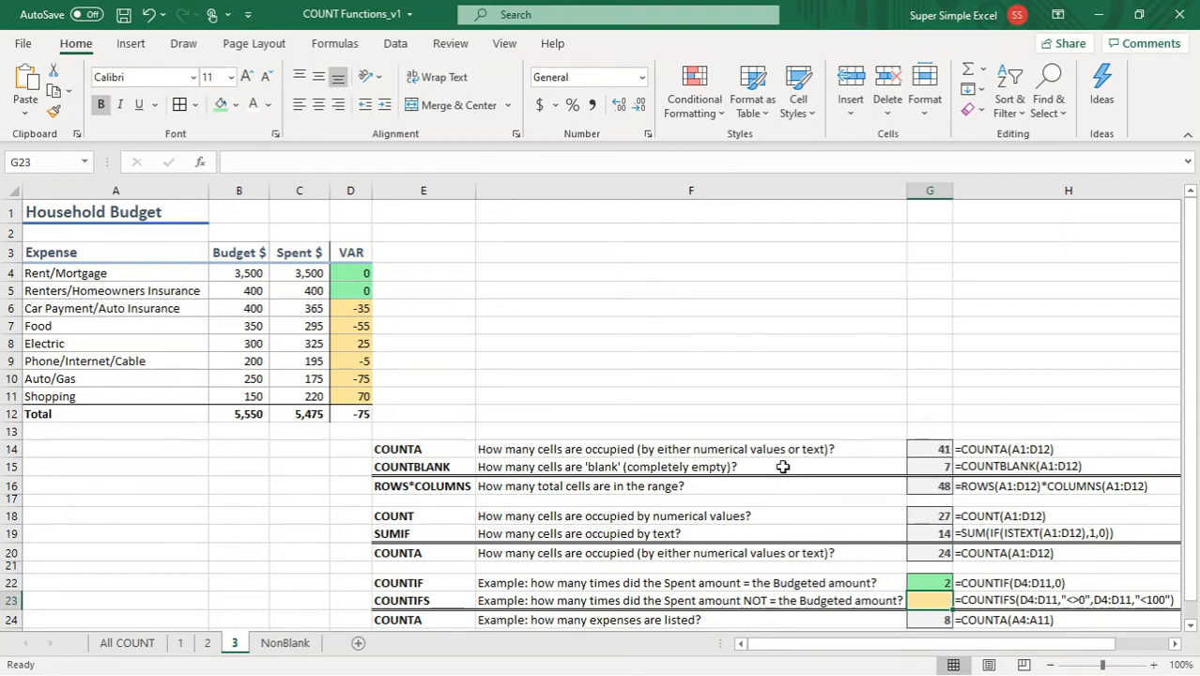
left_click(442, 155)
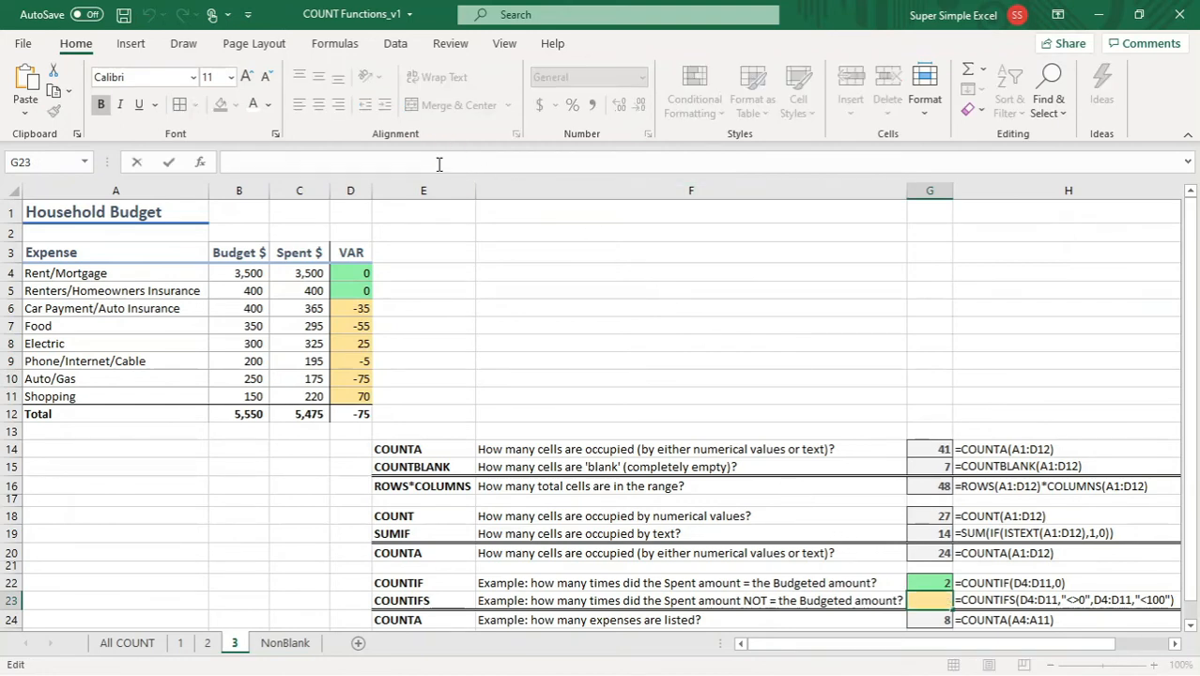
type("=")
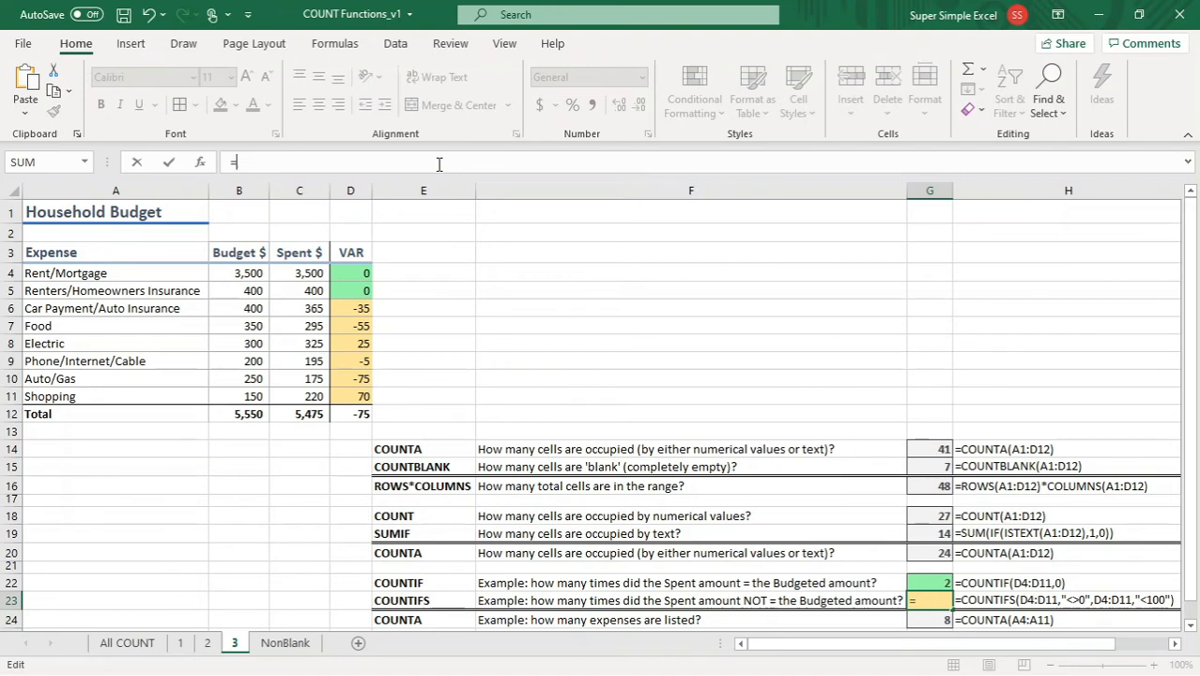
type("count")
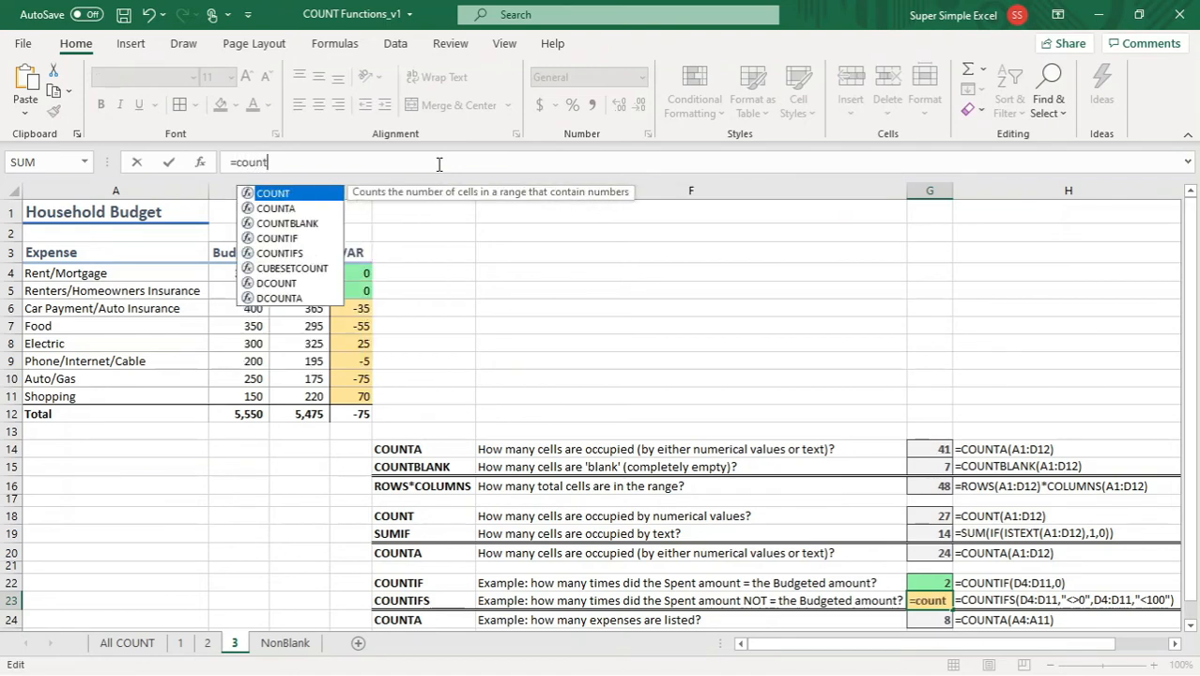
type("ifs")
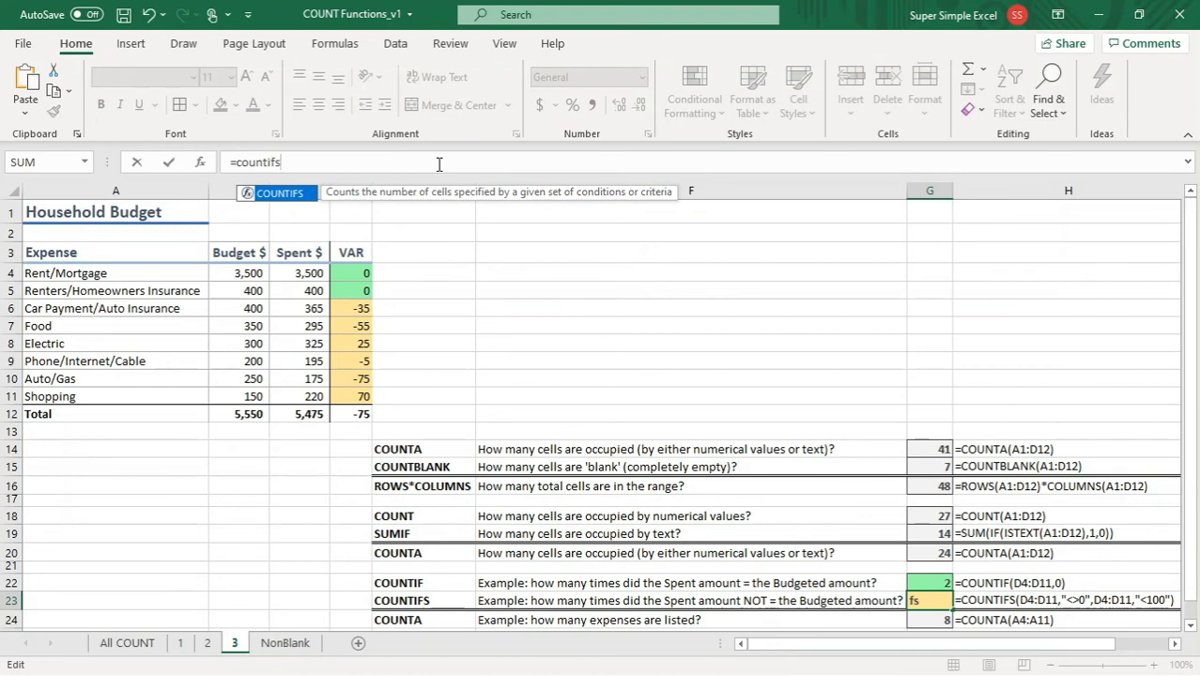
type("(")
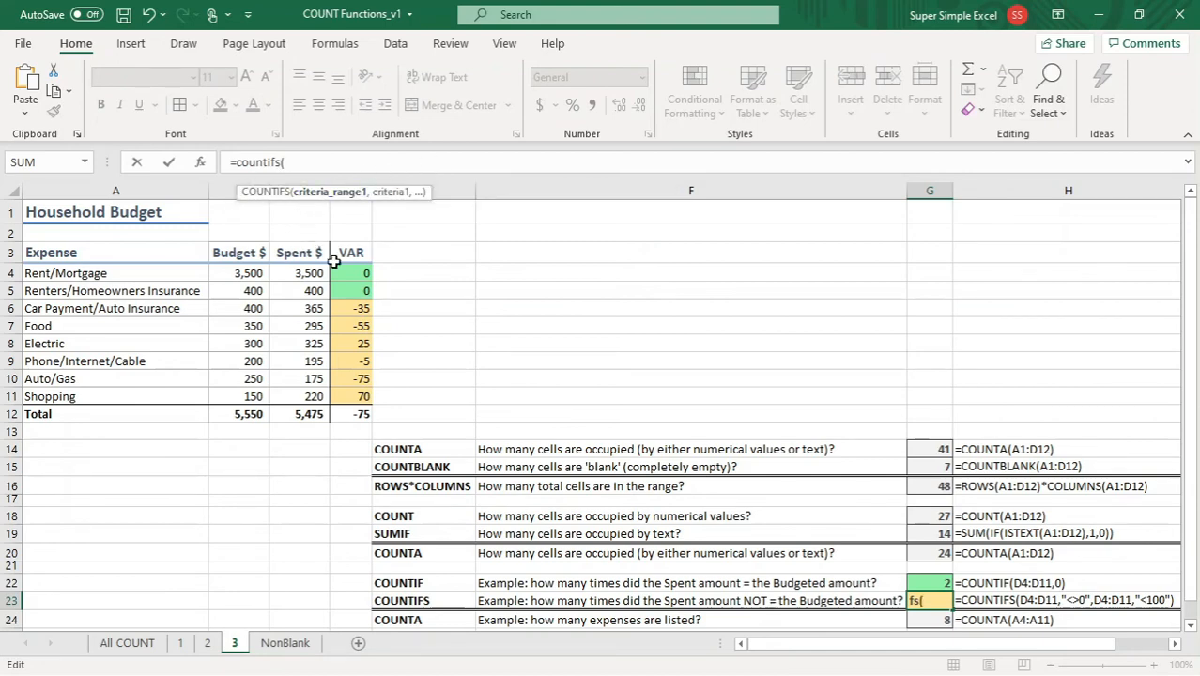
left_click_drag(342, 268, 352, 394)
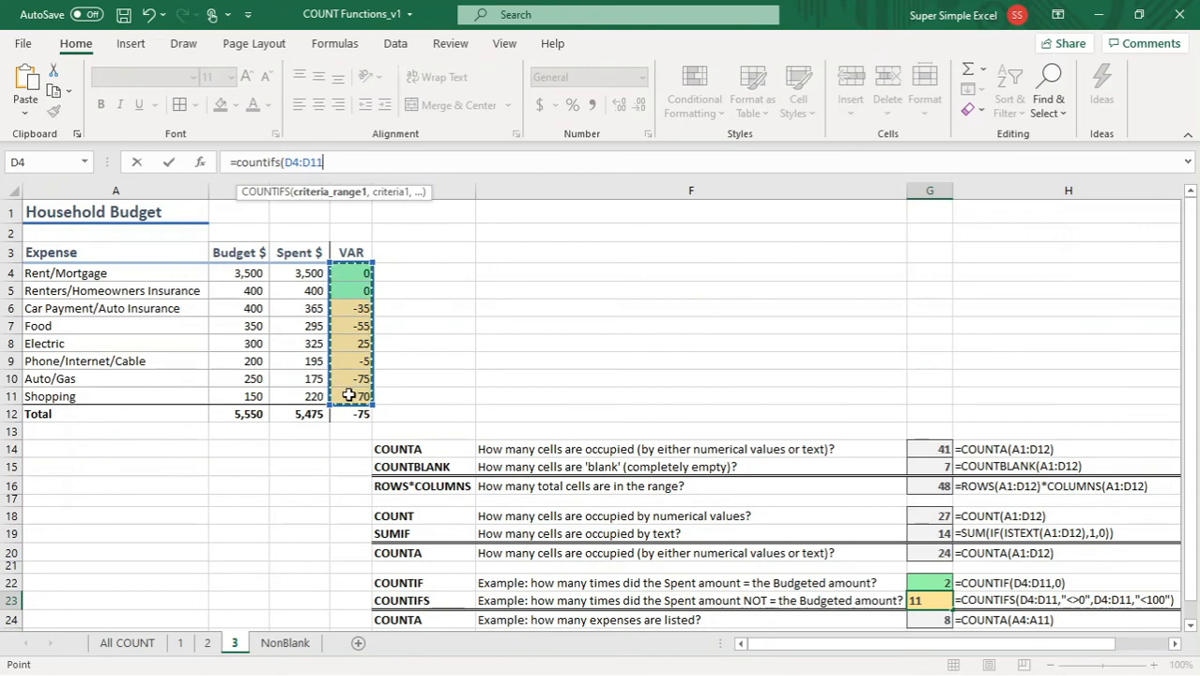
Step: Complete the G23 formula with the not-equal-to-zero criterion, giving =COUNTIFS(D4:D11,"<>0")
type(",")
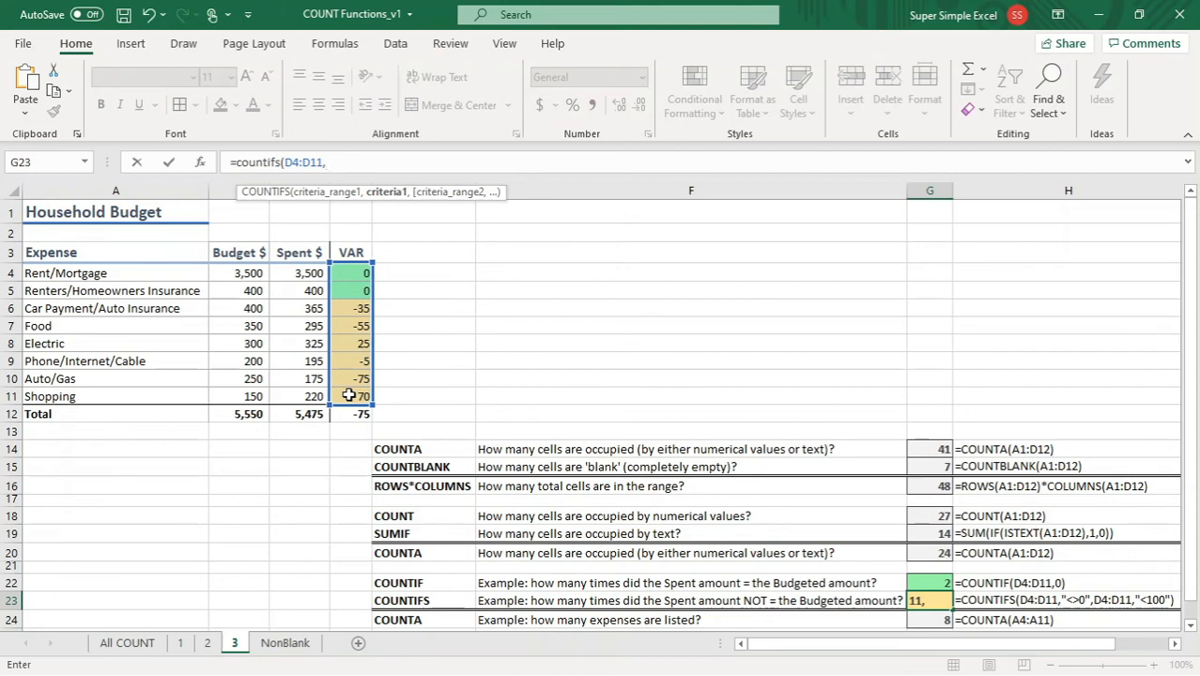
key("BackSpace")
type("\"<>0\"")
type(")")
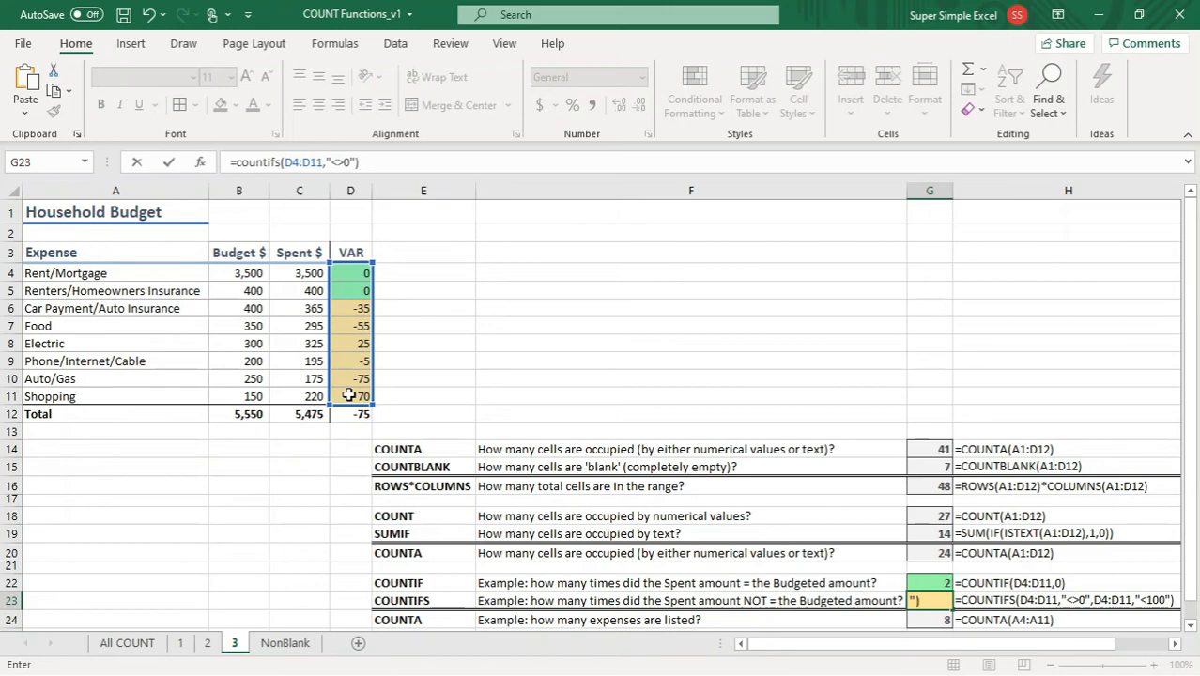
key("Return")
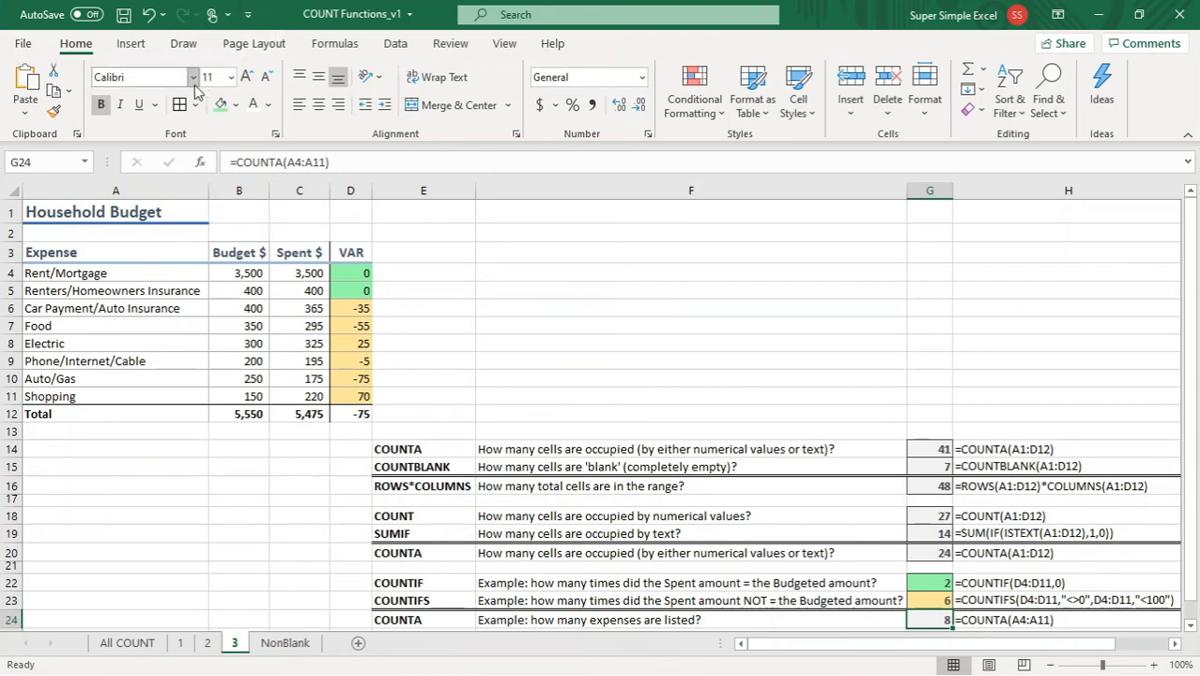
Step: Add a second condition to G23, giving =COUNTIFS(D4:D11,"<>0",D4:D11,"<100"), and check the result against the variance values in D4:D11
left_click(931, 603)
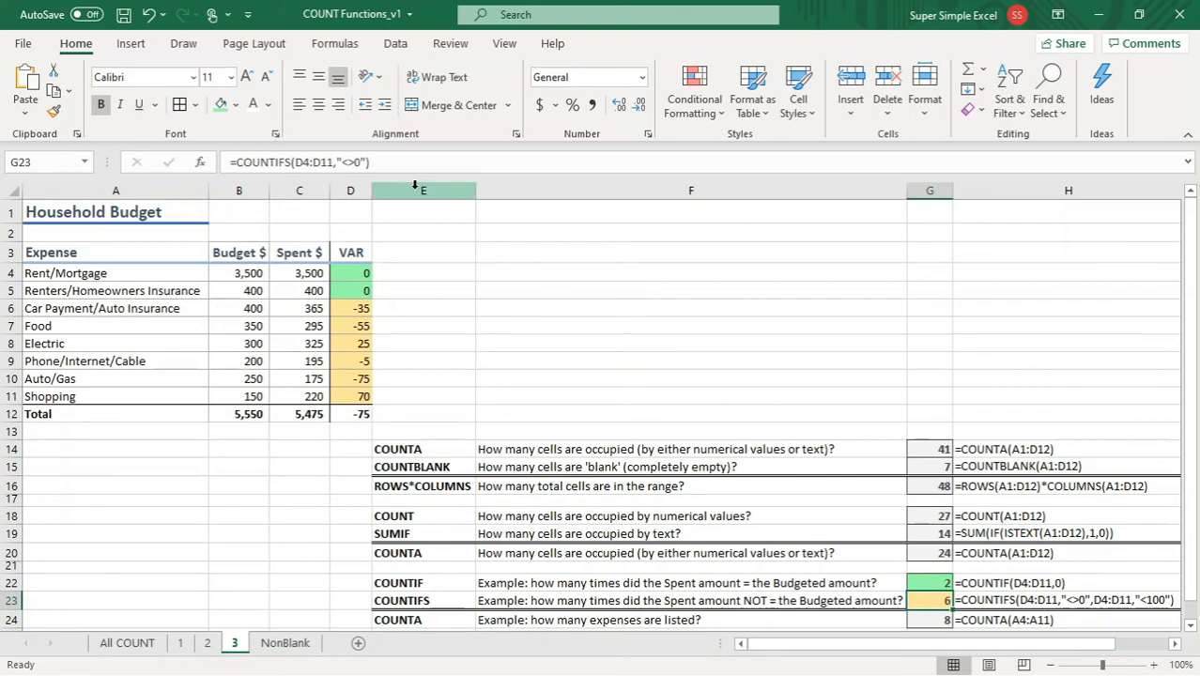
left_click(366, 162)
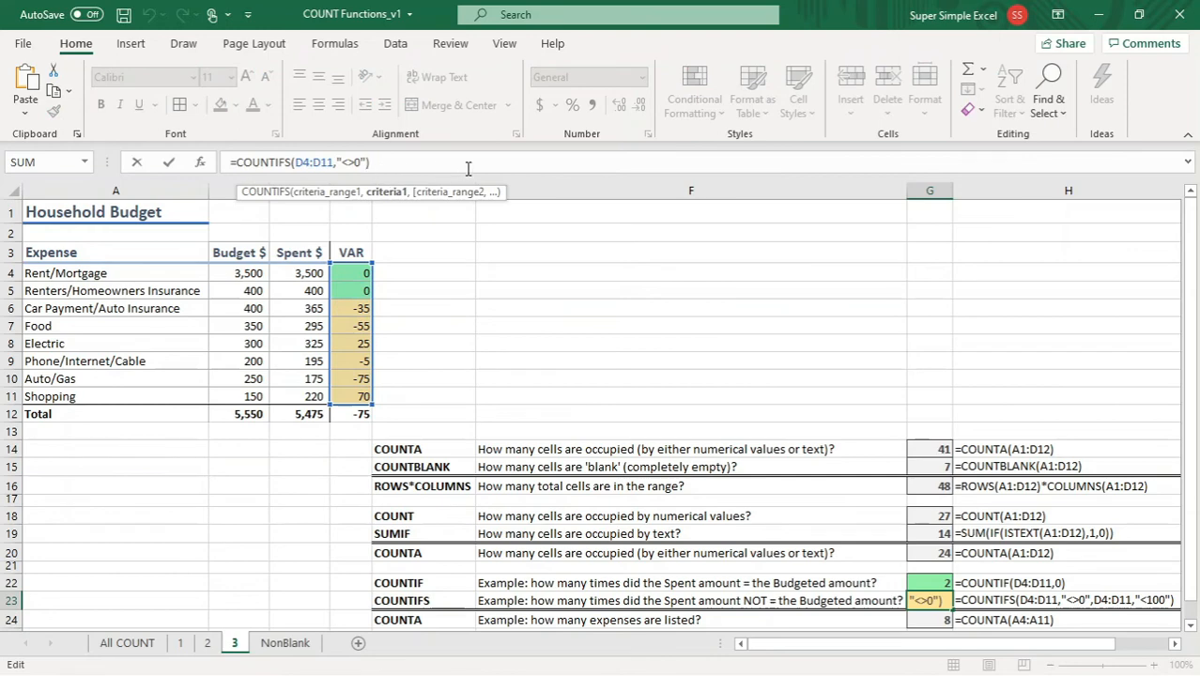
type(",")
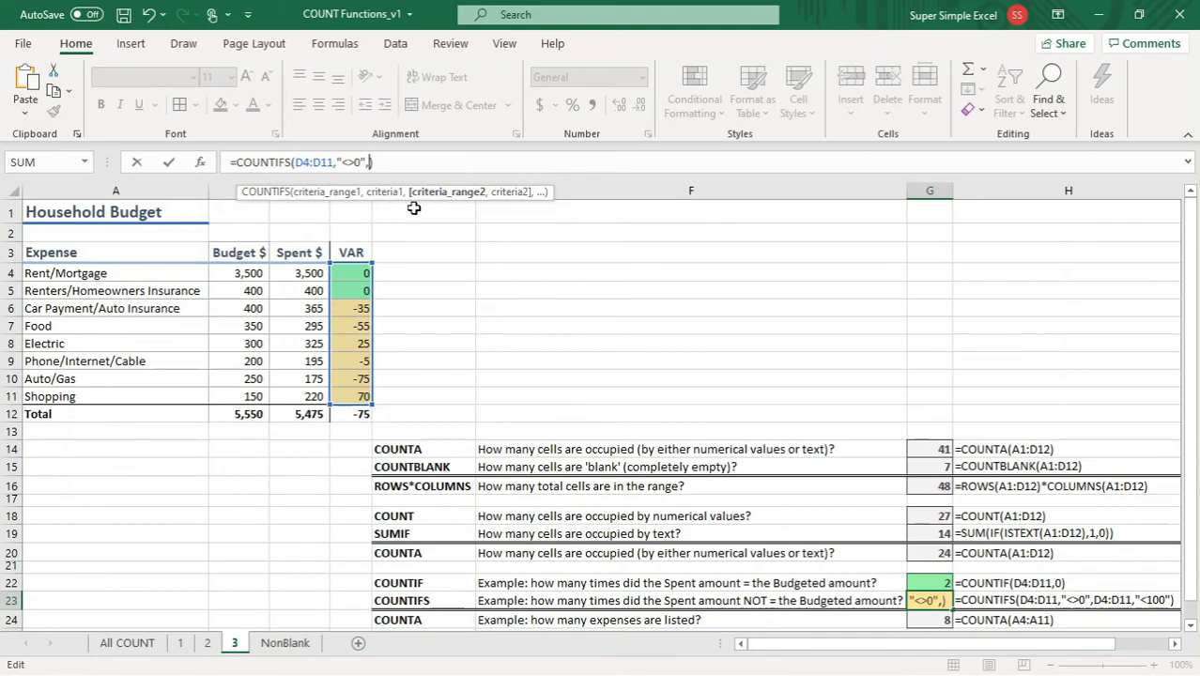
left_click(356, 270)
left_click_drag(355, 271, 359, 394)
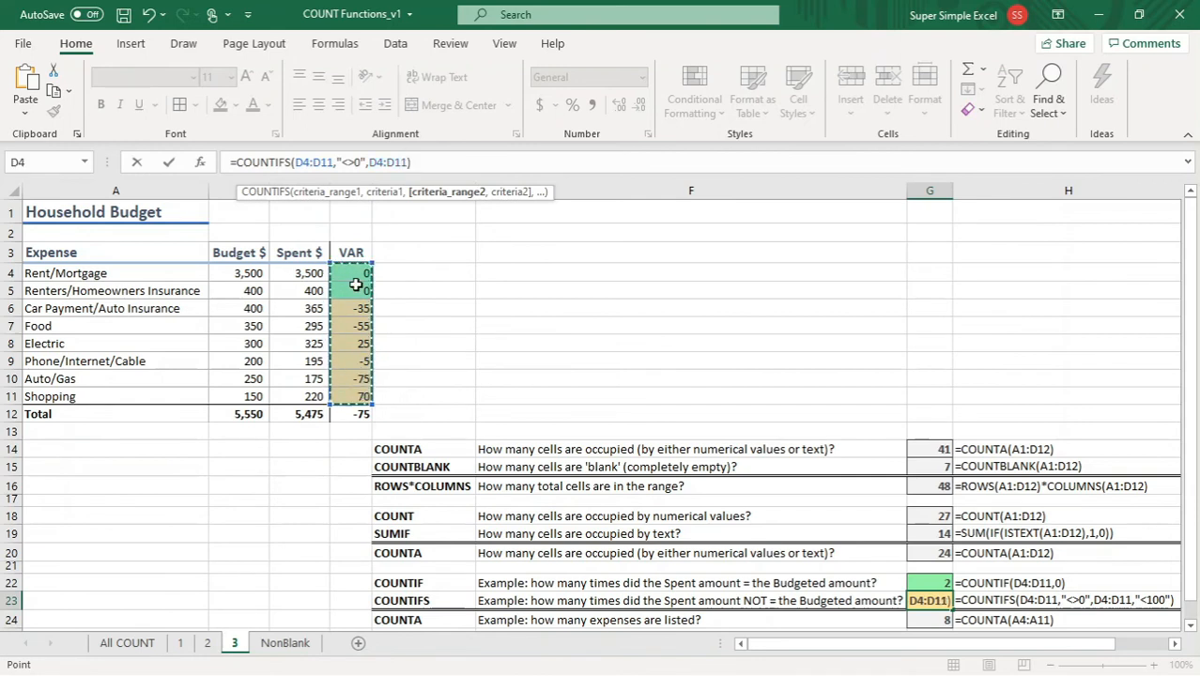
type(",")
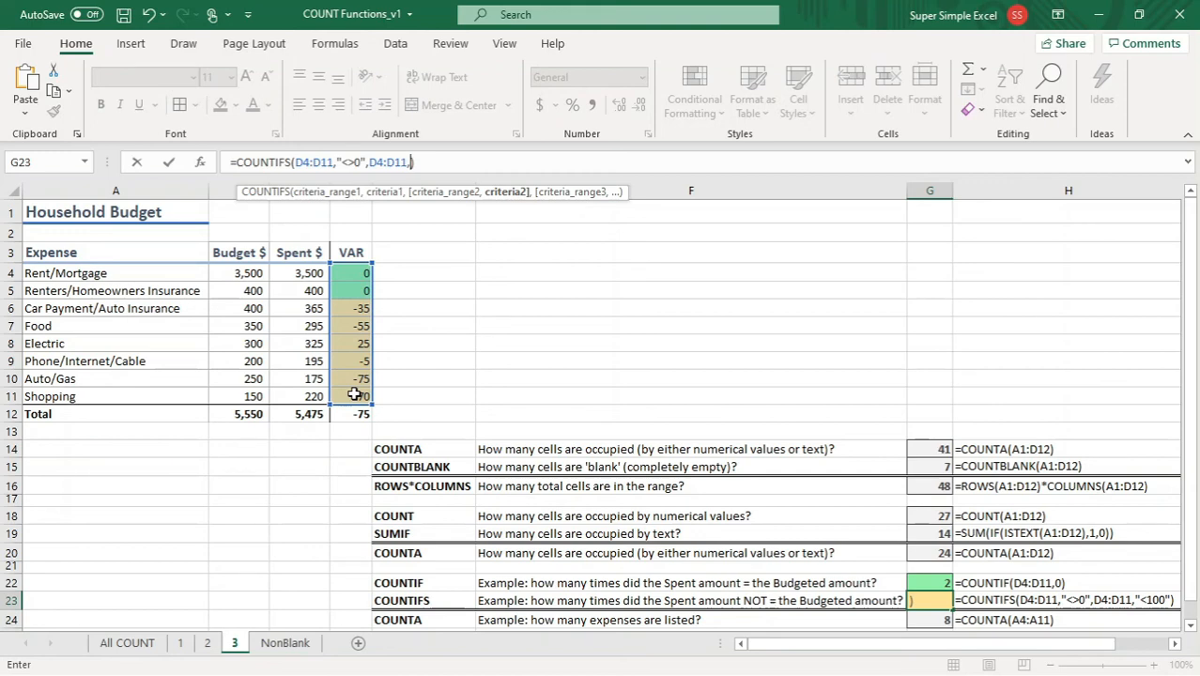
type("\"<100\")")
key("Return")
key("Up")
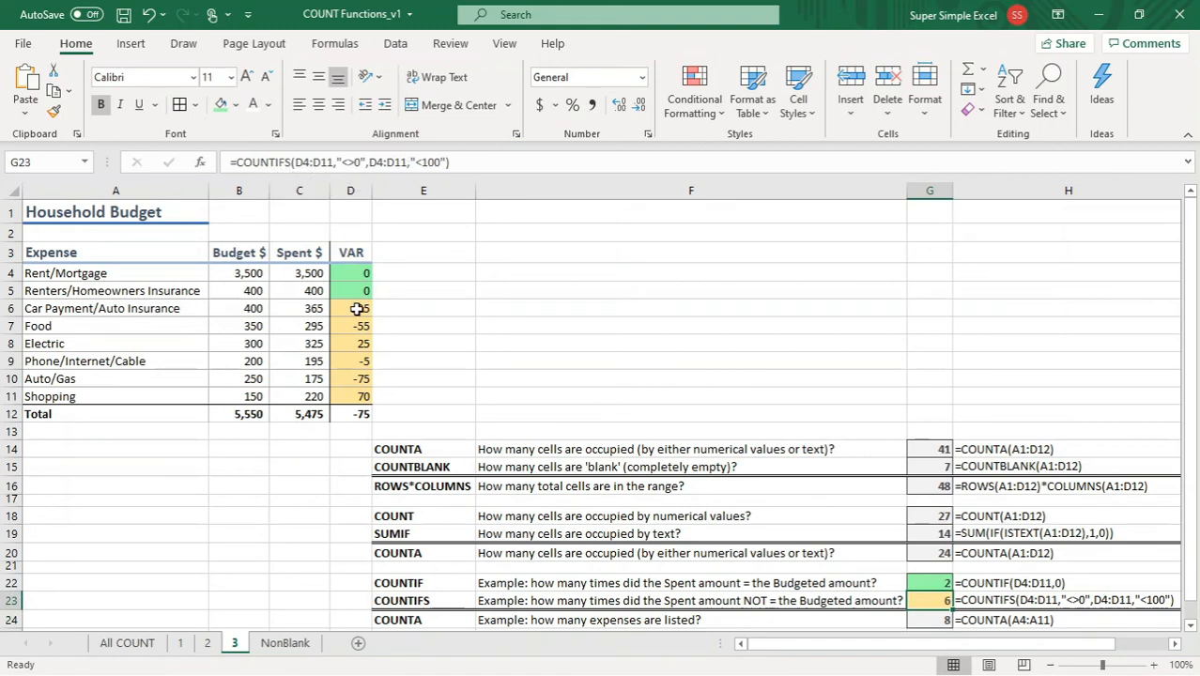
left_click_drag(340, 273, 351, 396)
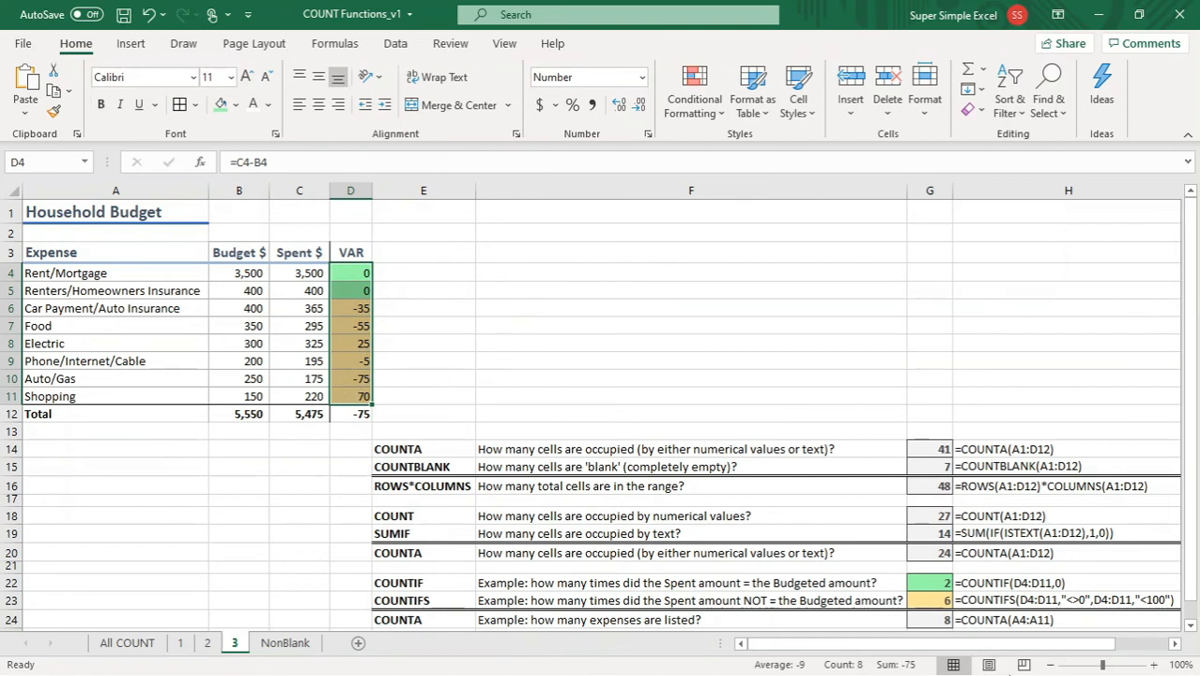
left_click(938, 601)
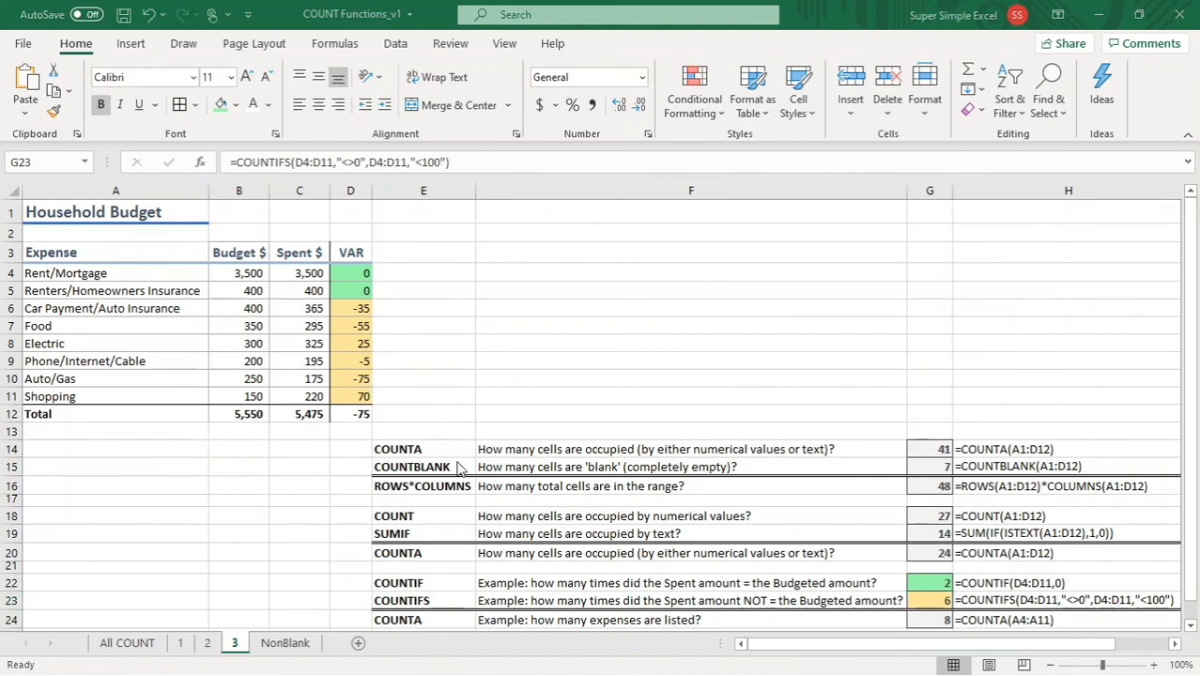
Step: Replace the G24 formula with =COUNTA(A4:A11) to count the listed expenses
left_click(934, 617)
key("Delete")
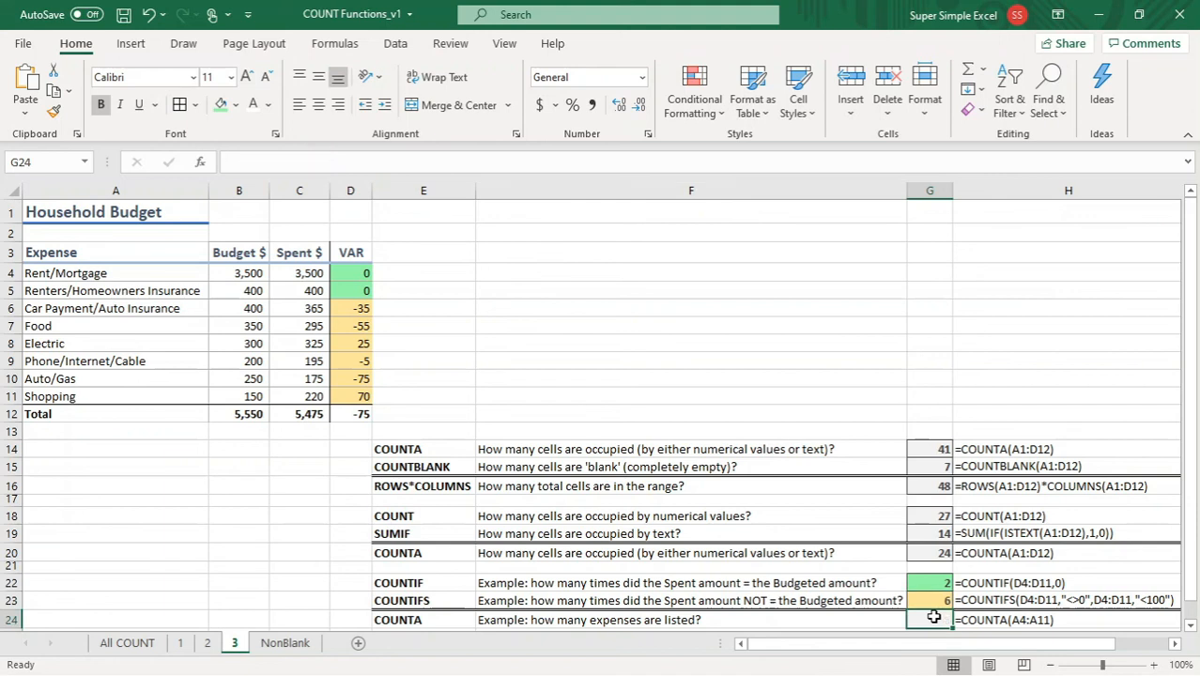
left_click(377, 167)
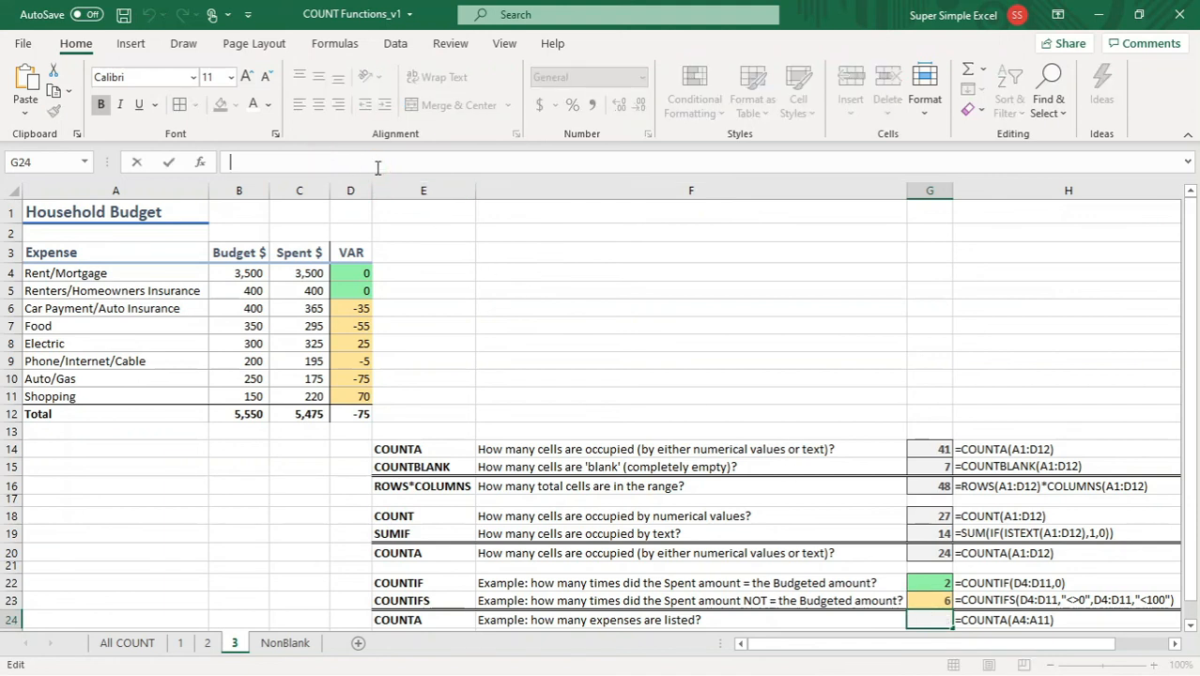
type("=")
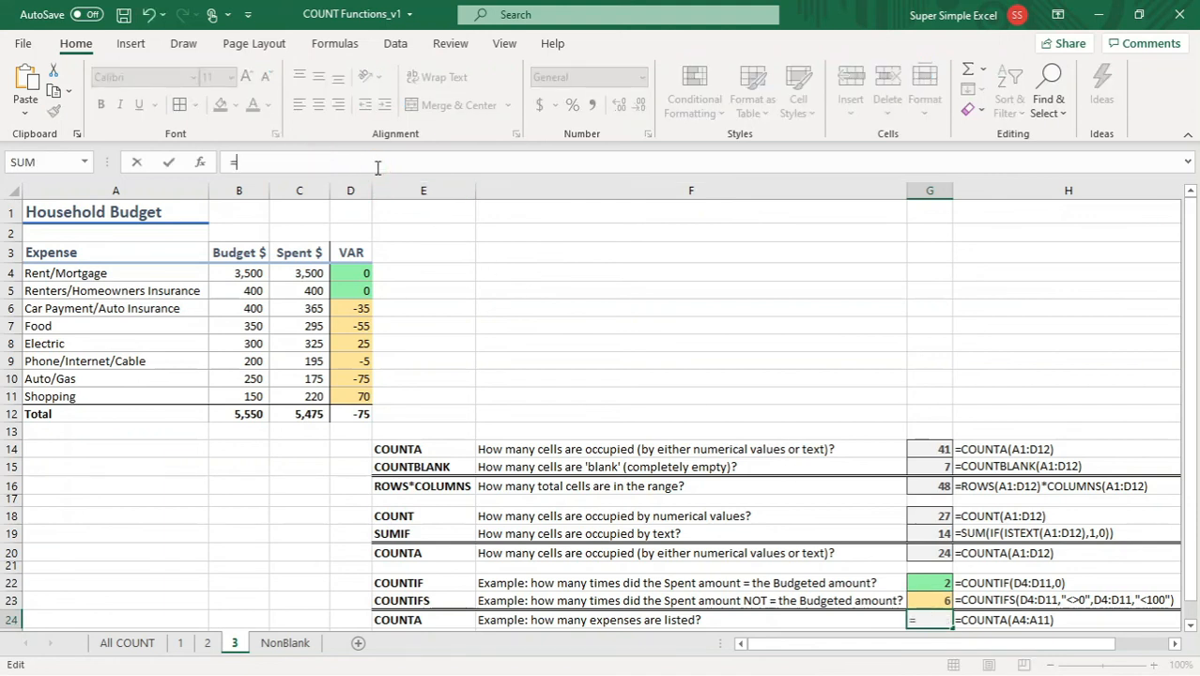
type("count")
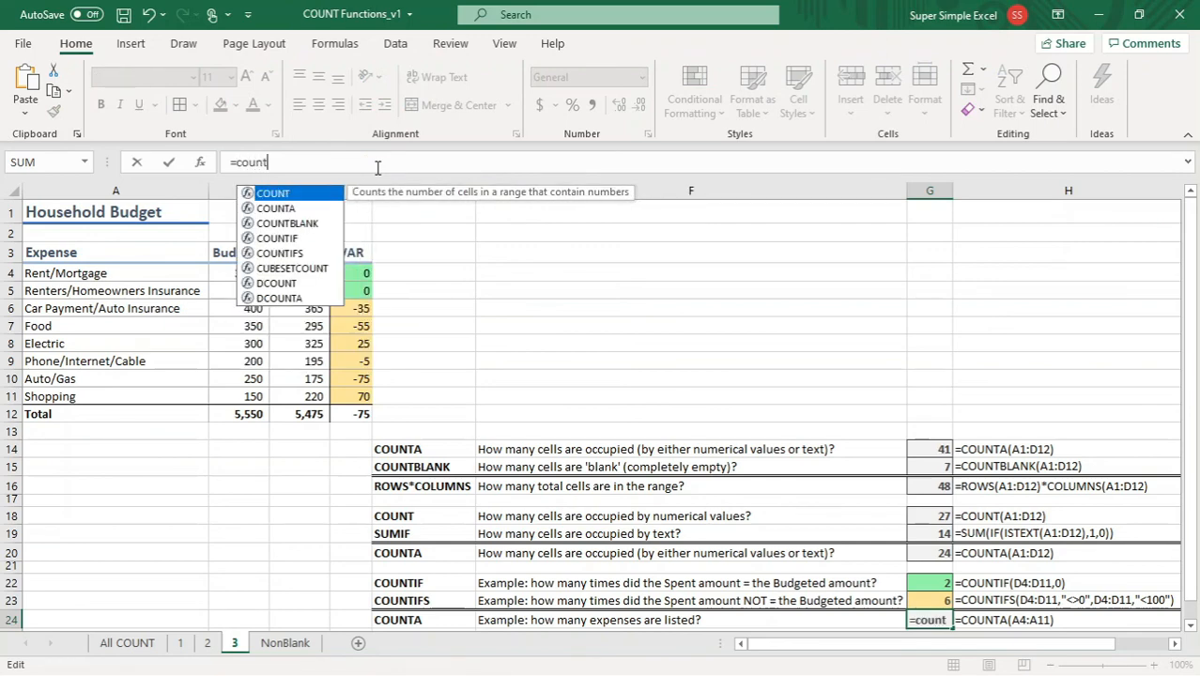
type("a(")
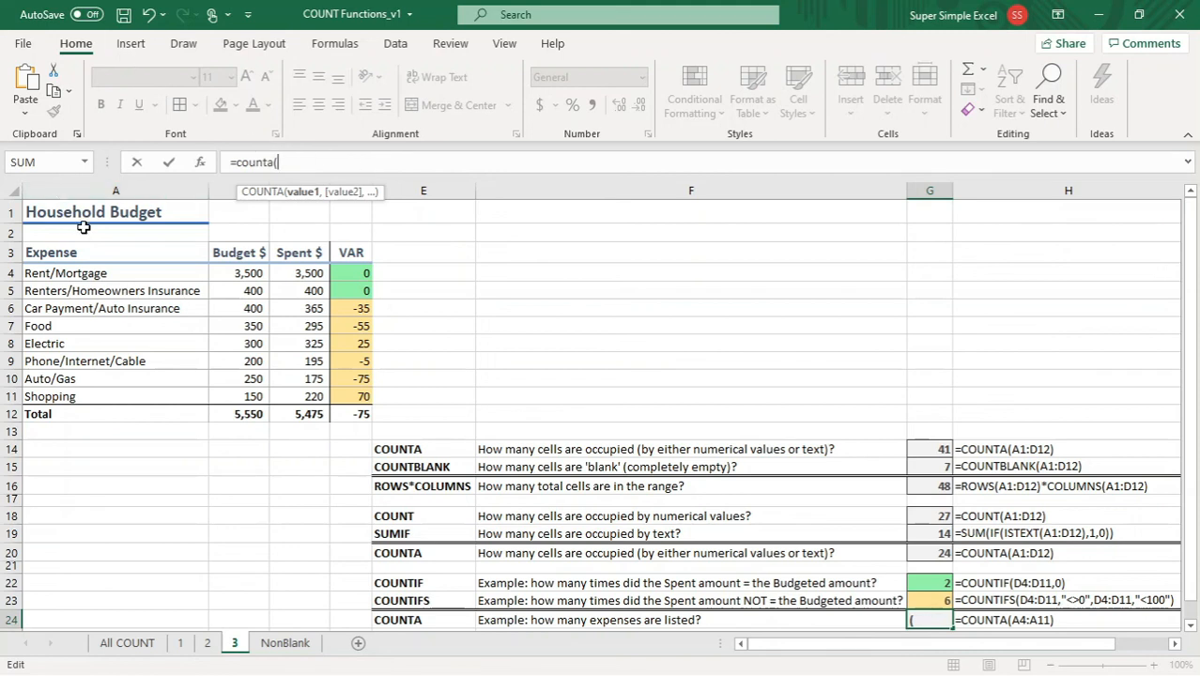
left_click_drag(110, 272, 118, 394)
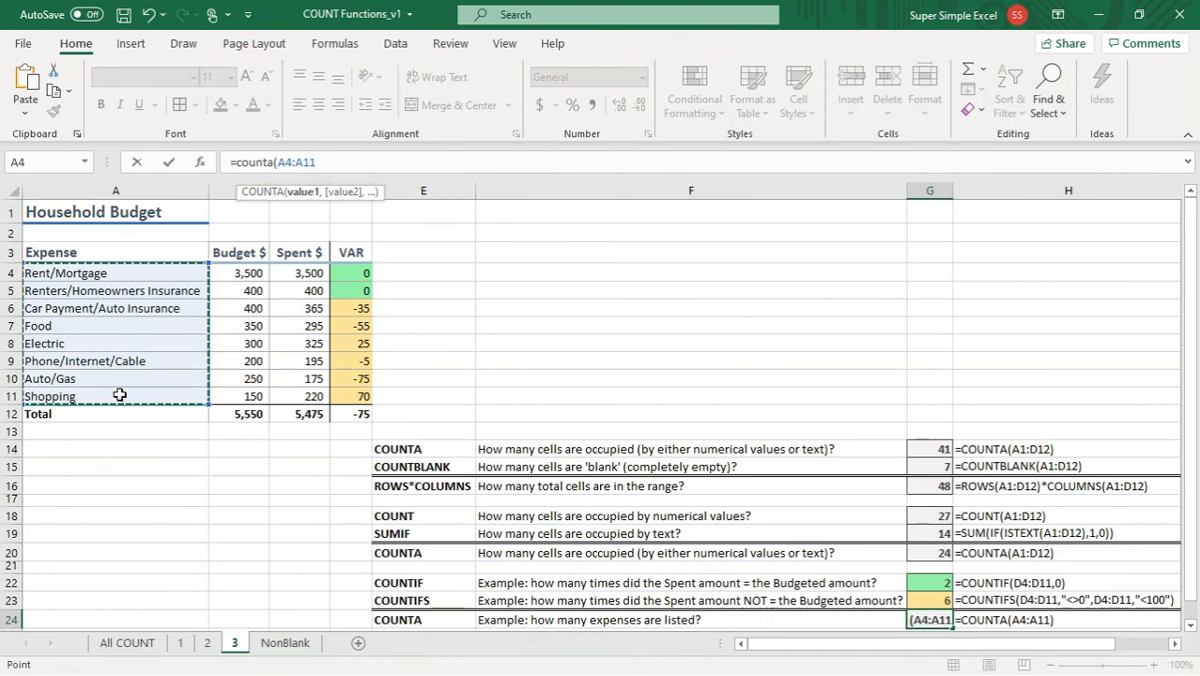
key("Return")
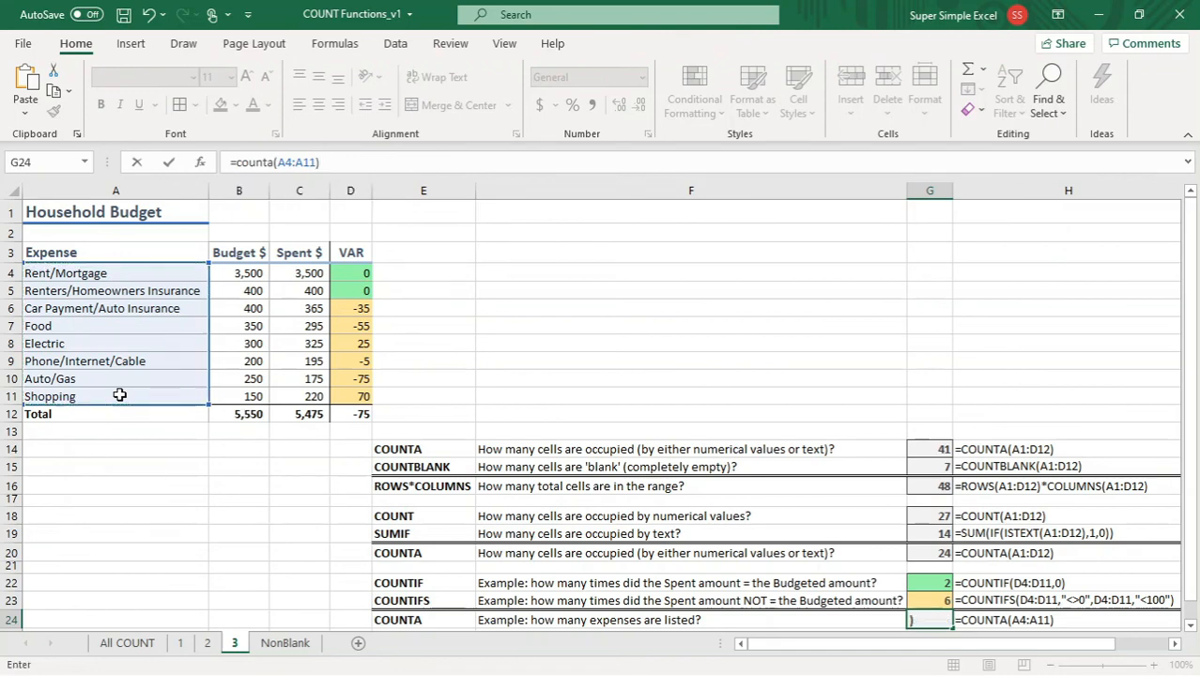
left_click(923, 620)
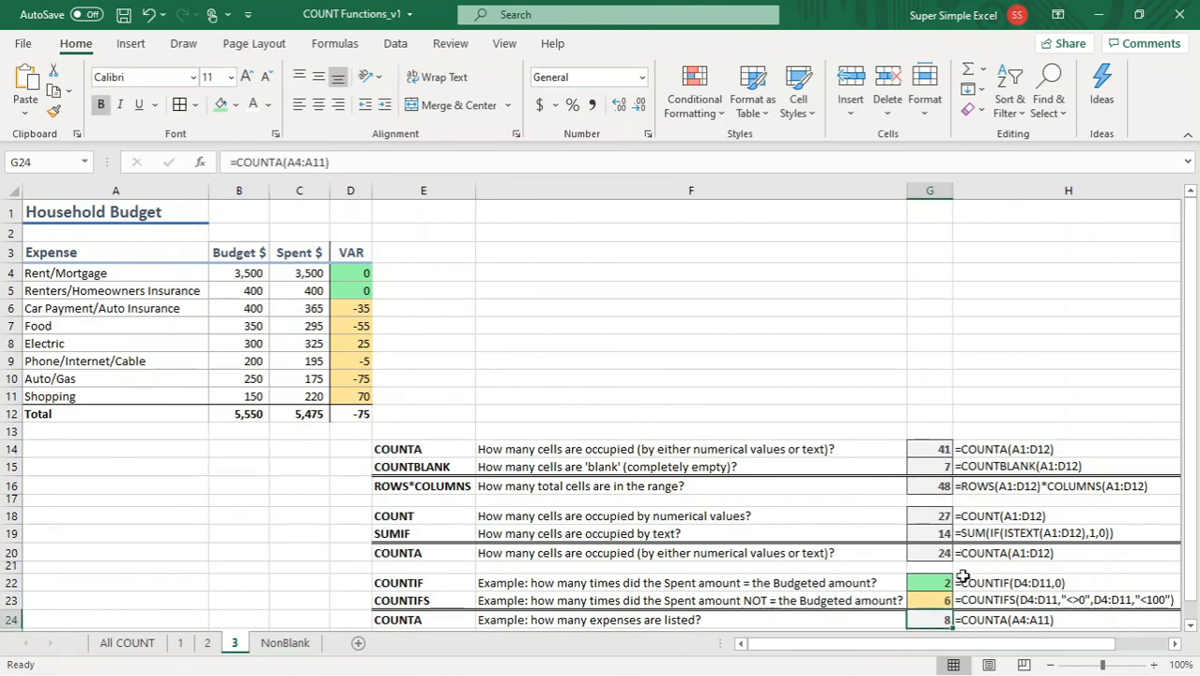